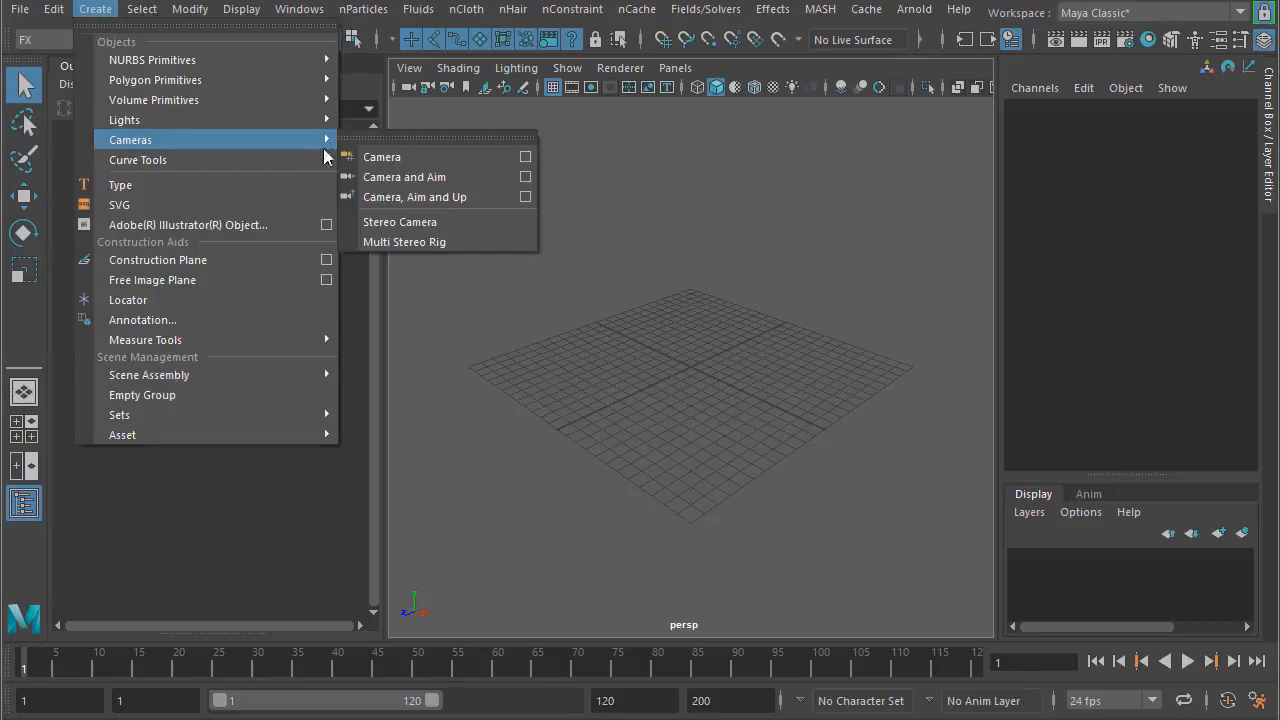
# - Create a camera and add an image plane to it from its environment attributes
pyautogui.click(380, 158)
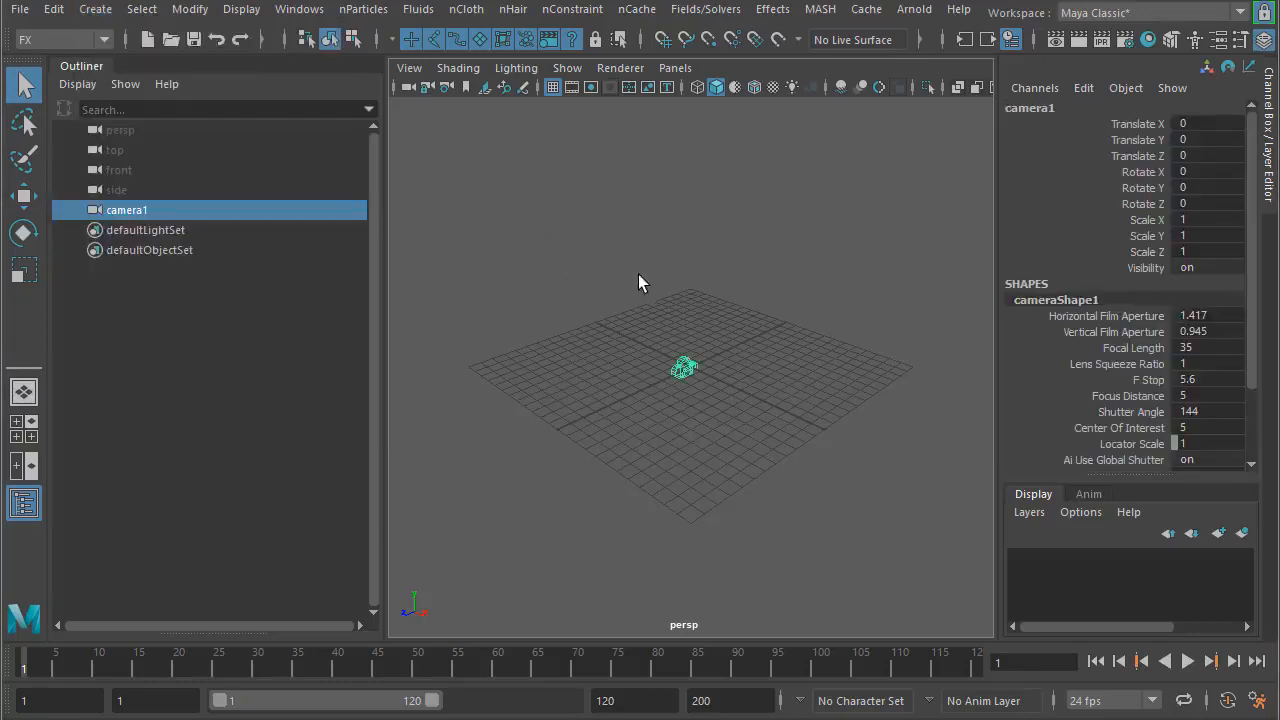
pyautogui.click(1221, 41)
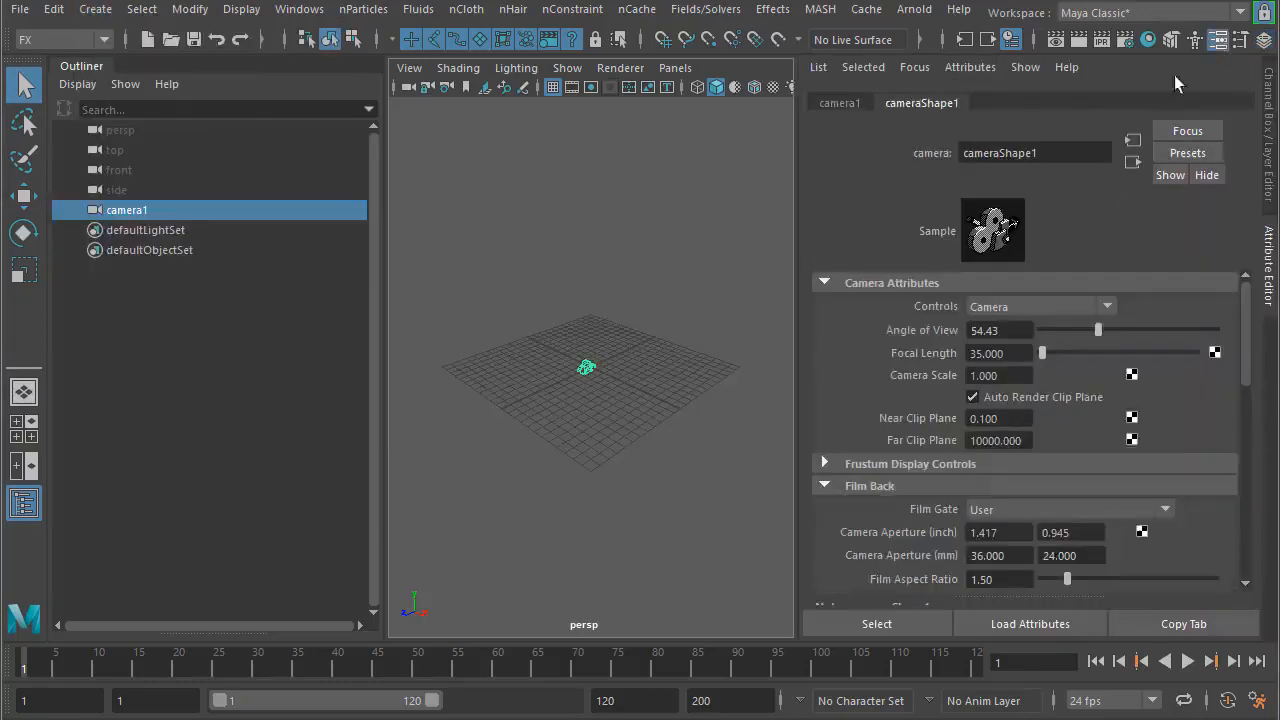
pyautogui.scroll(-10, 893, 379)
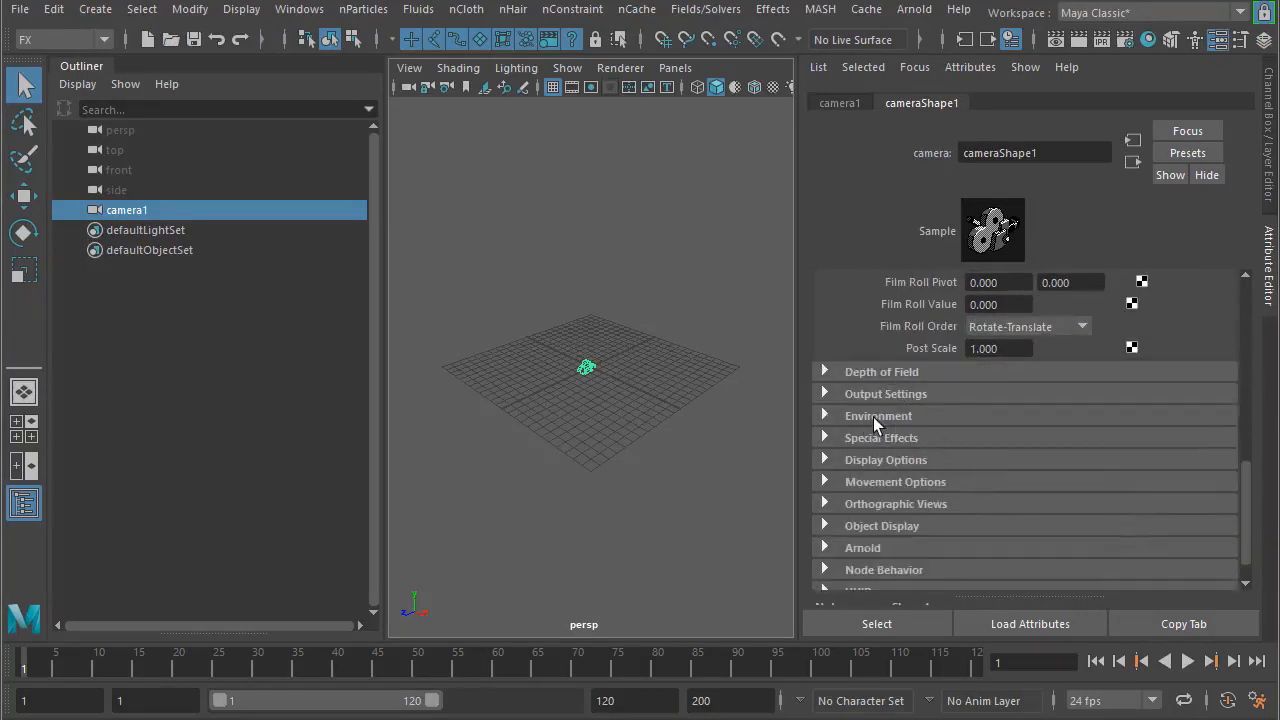
pyautogui.click(873, 417)
pyautogui.click(1060, 465)
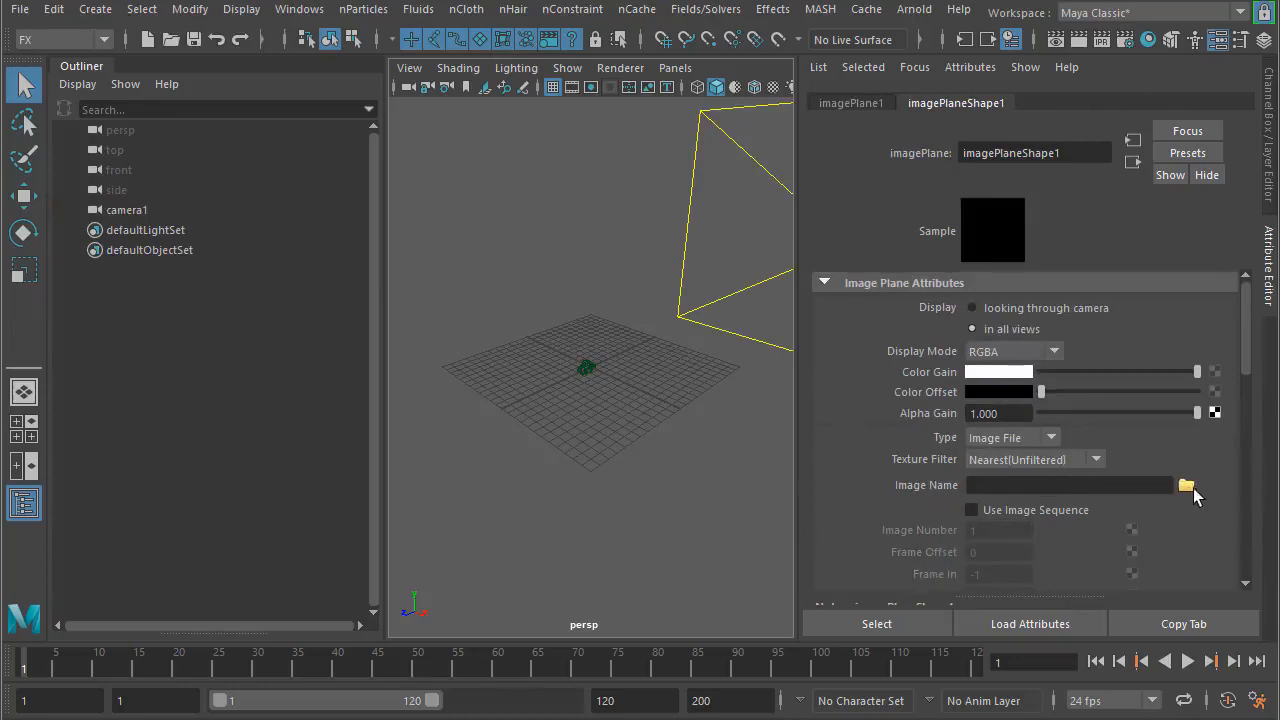
# - Load Street.jpg from the Library folder as the image plane's picture
pyautogui.click(1186, 487)
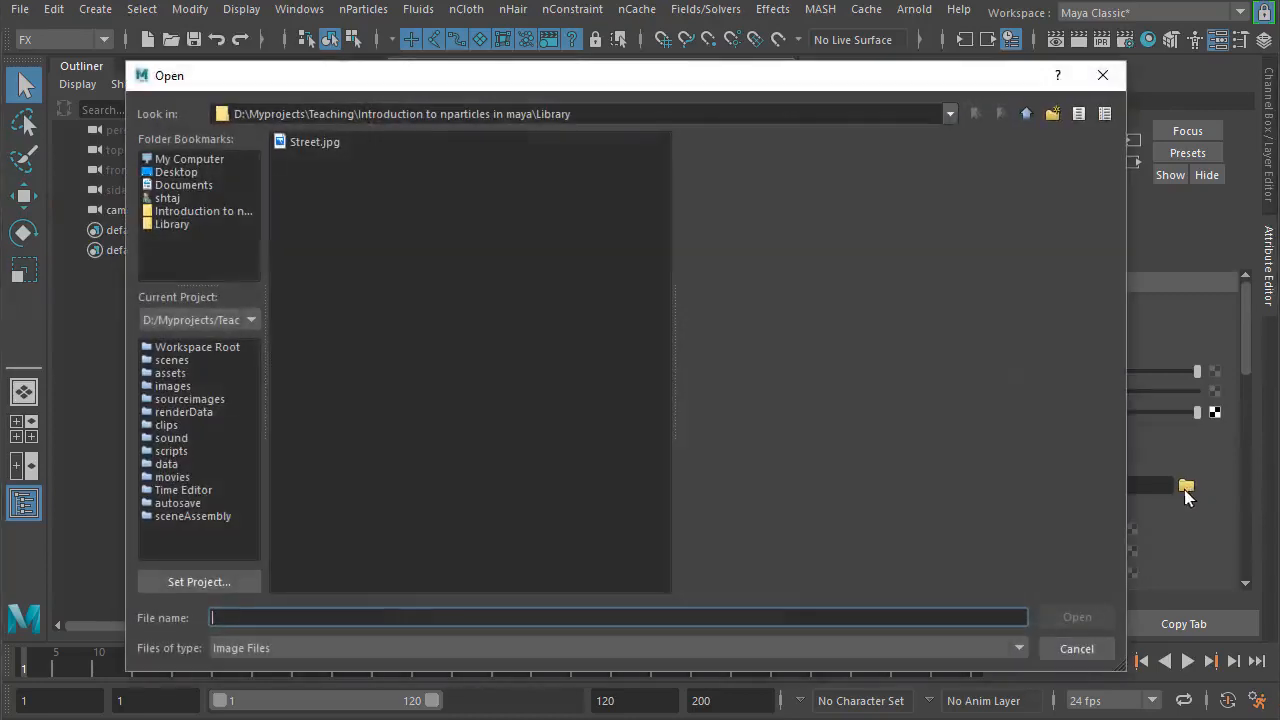
pyautogui.click(322, 141)
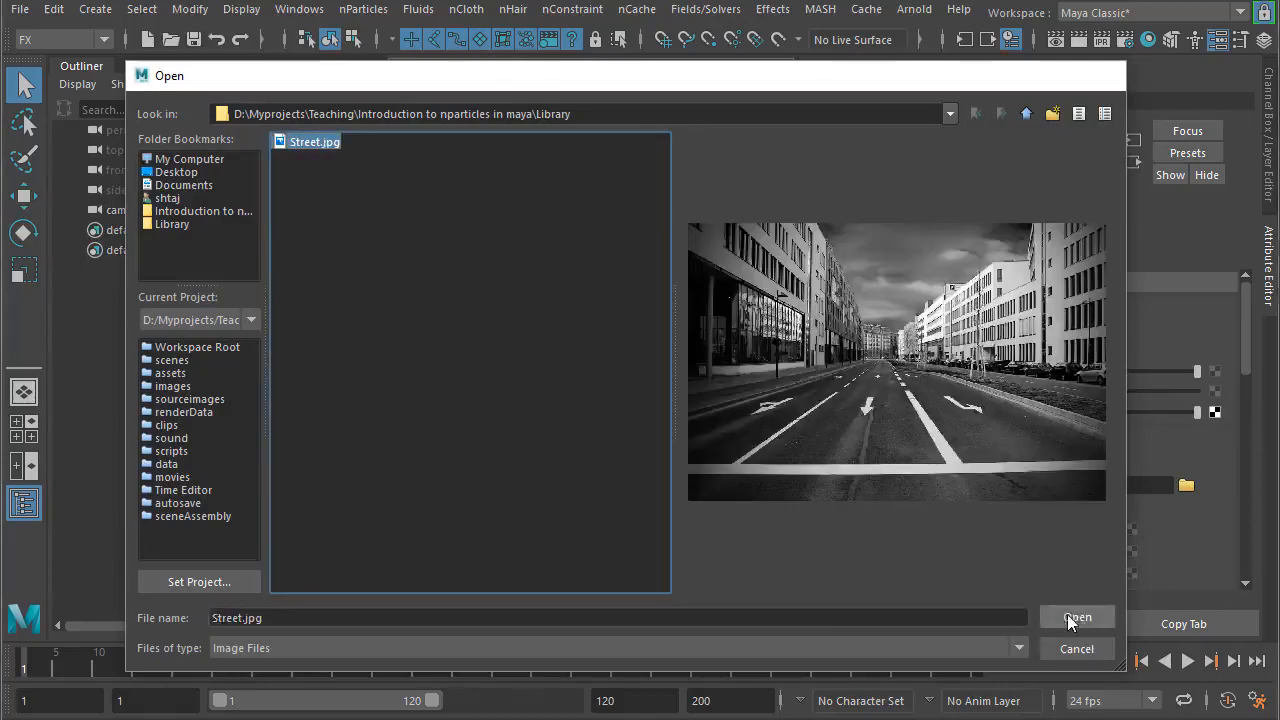
pyautogui.click(1069, 619)
# - Create a polygon plane on the grid to serve as the ground
pyautogui.keyDown('alt'); pyautogui.moveTo(744, 480); pyautogui.dragTo(720, 403); pyautogui.keyUp('alt')
pyautogui.keyDown('alt'); pyautogui.moveTo(720, 403); pyautogui.dragTo(630, 452, button='middle'); pyautogui.keyUp('alt')
pyautogui.moveTo(645, 445)
pyautogui.keyDown('alt'); pyautogui.mouseDown()
pyautogui.moveTo(611, 423)
pyautogui.moveTo(646, 424)
pyautogui.mouseUp(); pyautogui.keyUp('alt')
pyautogui.keyDown('alt'); pyautogui.moveTo(646, 422); pyautogui.dragTo(674, 421, button='middle'); pyautogui.keyUp('alt')
pyautogui.keyDown('alt'); pyautogui.moveTo(674, 421); pyautogui.dragTo(508, 436); pyautogui.keyUp('alt')
pyautogui.click(490, 399)
pyautogui.keyDown('alt'); pyautogui.moveTo(611, 426); pyautogui.dragTo(584, 423); pyautogui.keyUp('alt')
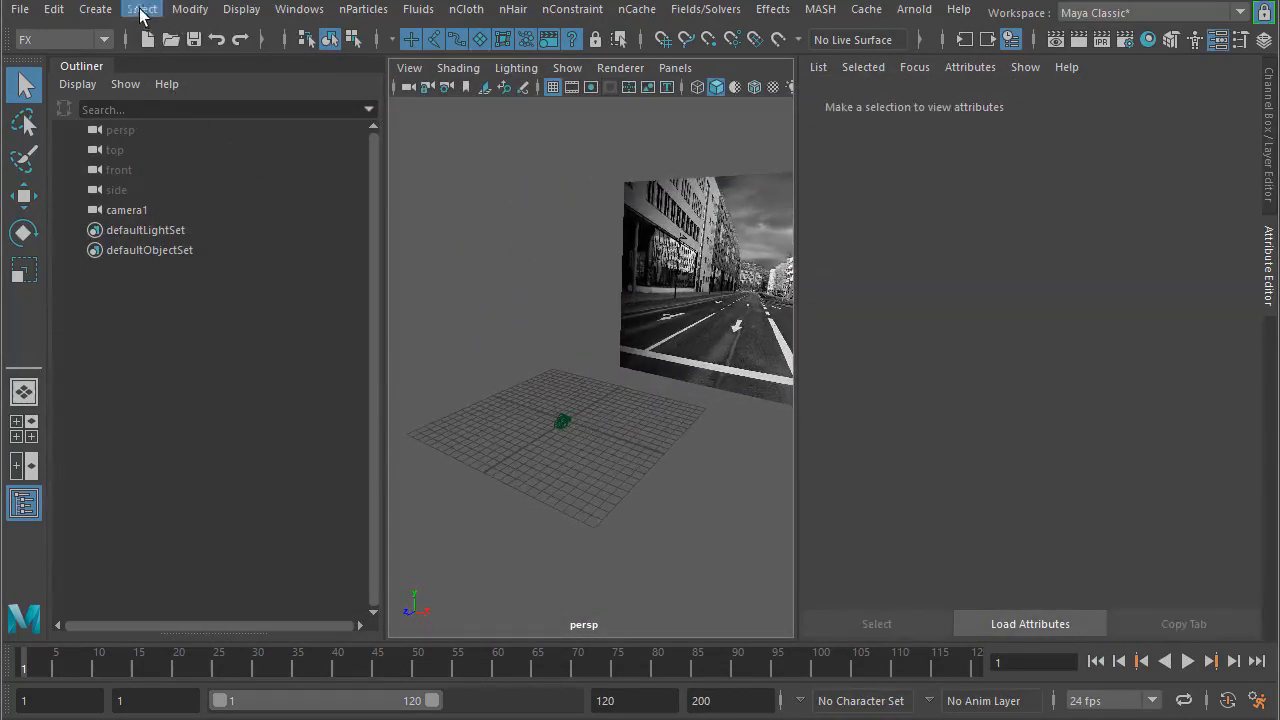
pyautogui.click(98, 14)
pyautogui.moveTo(125, 88)
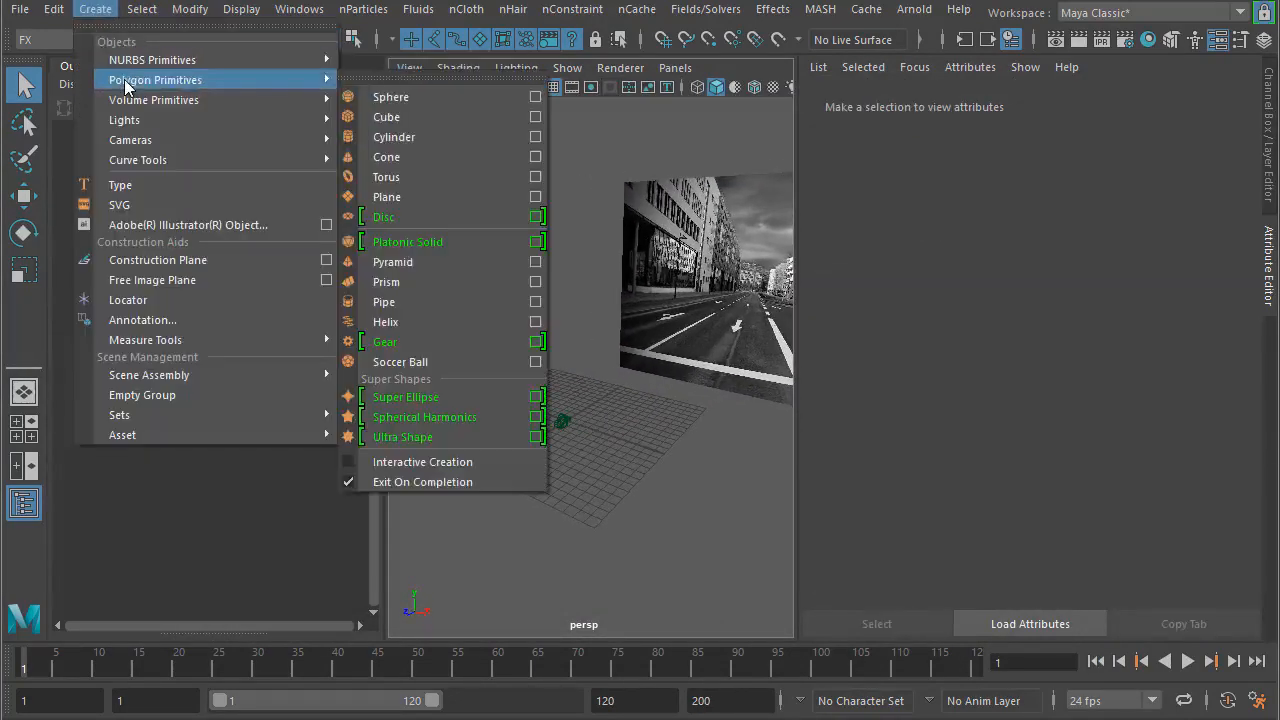
pyautogui.click(405, 198)
# - Scale the polygon plane up until it extends beyond the grid on all sides
pyautogui.press('e')
pyautogui.press('r')
pyautogui.moveTo(571, 409); pyautogui.dragTo(426, 457)
pyautogui.scroll(-2, 614, 449)
pyautogui.keyDown('alt'); pyautogui.moveTo(580, 447); pyautogui.dragTo(666, 414); pyautogui.keyUp('alt')
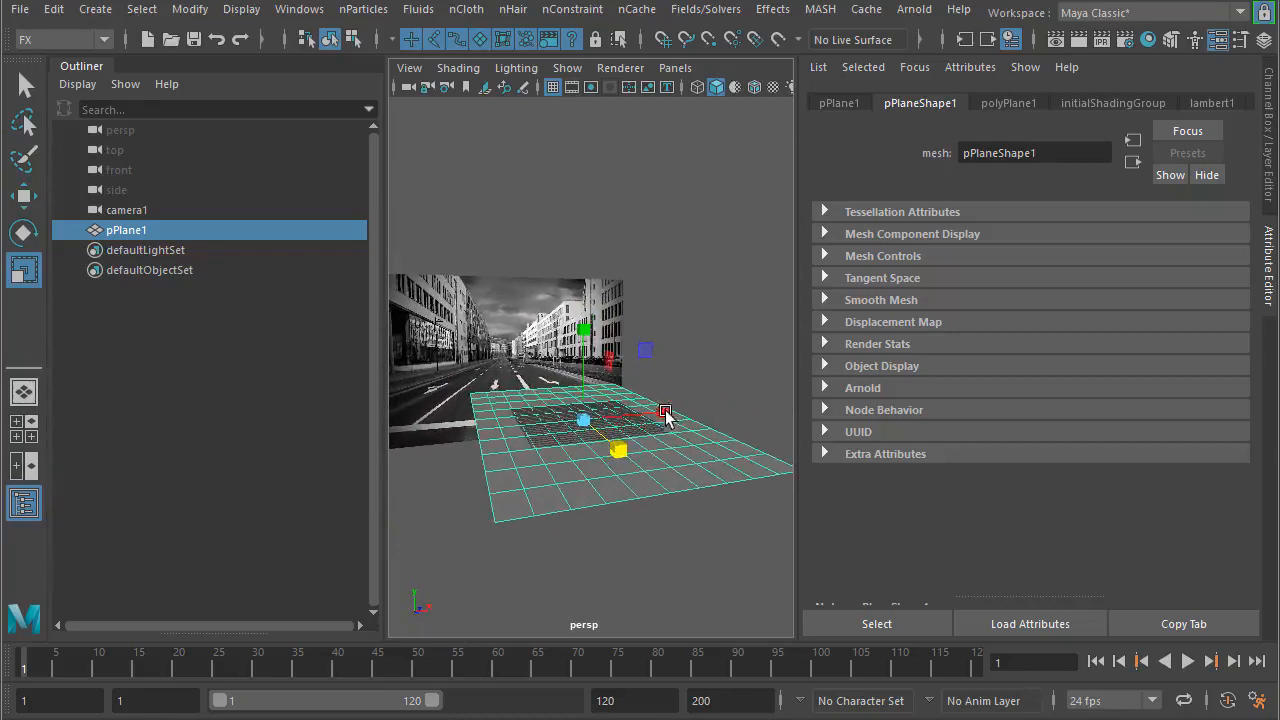
# - Switch the viewport to look through camera1
pyautogui.click(672, 68)
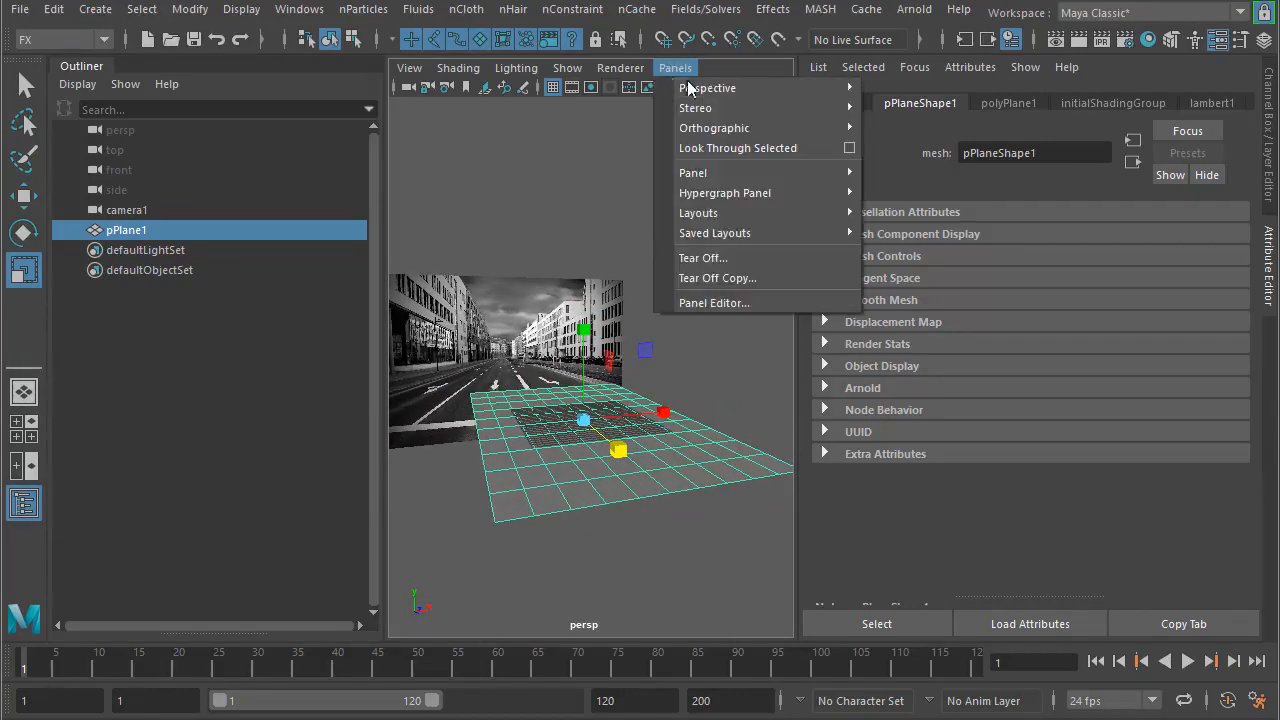
pyautogui.moveTo(723, 93)
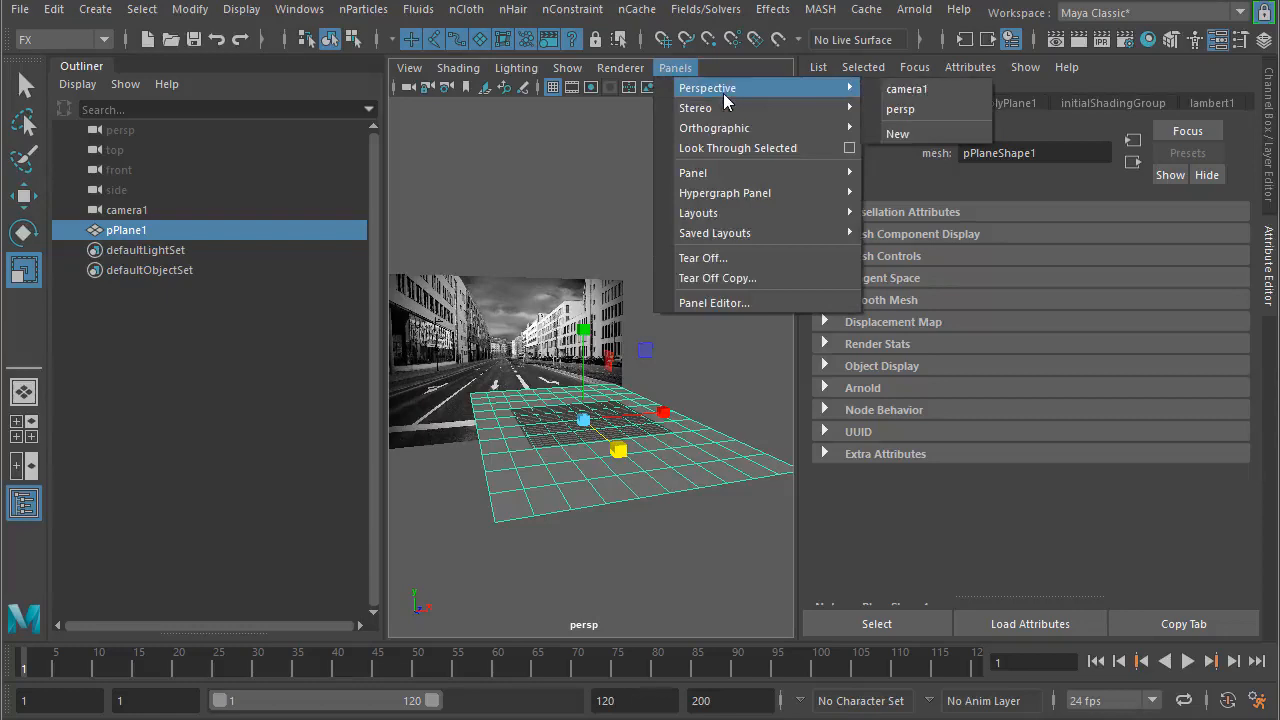
pyautogui.click(908, 90)
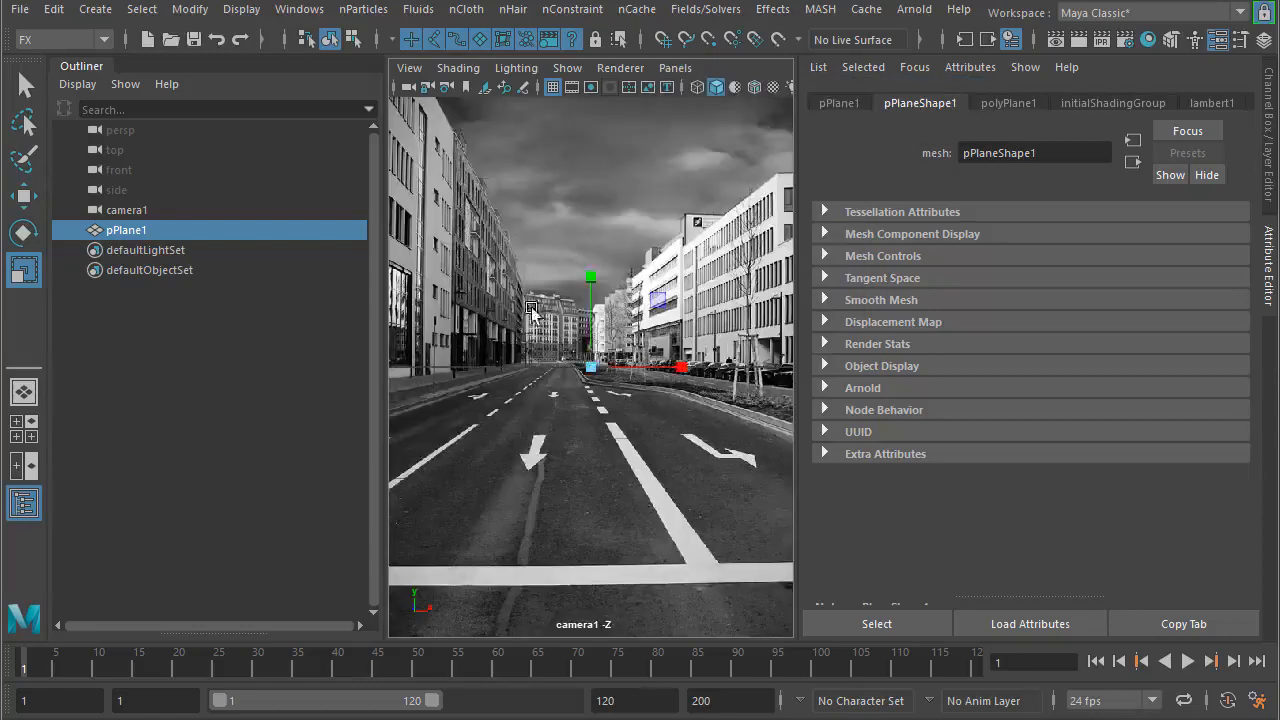
# - Orbit, pan and dolly camera1 until the ground plane matches the road's perspective and horizon in the street image
pyautogui.keyDown('alt'); pyautogui.moveTo(571, 317); pyautogui.dragTo(594, 333); pyautogui.keyUp('alt')
pyautogui.keyDown('alt'); pyautogui.moveTo(594, 333); pyautogui.dragTo(532, 349, button='middle'); pyautogui.keyUp('alt')
pyautogui.keyDown('alt'); pyautogui.moveTo(532, 349); pyautogui.dragTo(430, 340, button='right'); pyautogui.keyUp('alt')
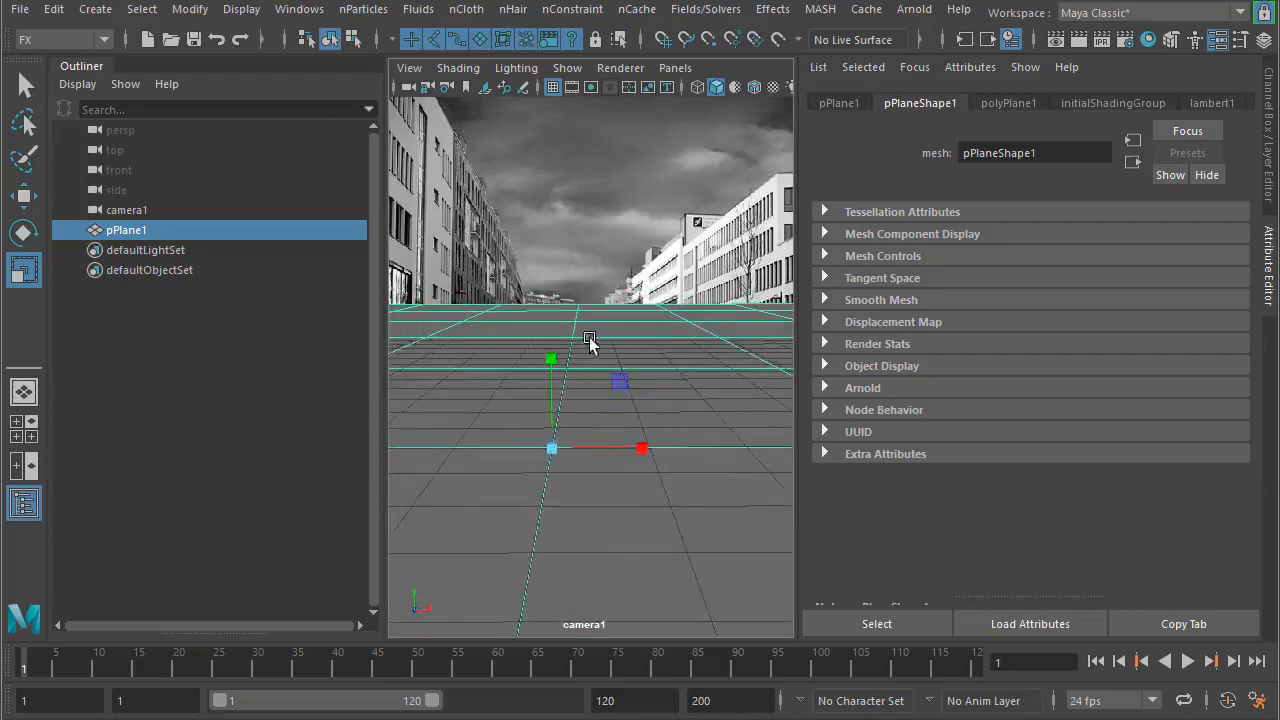
pyautogui.keyDown('alt'); pyautogui.moveTo(697, 318); pyautogui.dragTo(310, 320, button='right'); pyautogui.keyUp('alt')
pyautogui.keyDown('alt'); pyautogui.moveTo(600, 330); pyautogui.dragTo(445, 272, button='right'); pyautogui.keyUp('alt')
pyautogui.moveTo(578, 342)
pyautogui.keyDown('alt'); pyautogui.mouseDown()
pyautogui.moveTo(574, 326)
pyautogui.moveTo(571, 366)
pyautogui.mouseUp(); pyautogui.keyUp('alt')
pyautogui.keyDown('alt'); pyautogui.moveTo(571, 366); pyautogui.dragTo(560, 383, button='middle'); pyautogui.keyUp('alt')
pyautogui.keyDown('alt'); pyautogui.moveTo(583, 426); pyautogui.dragTo(580, 400); pyautogui.keyUp('alt')
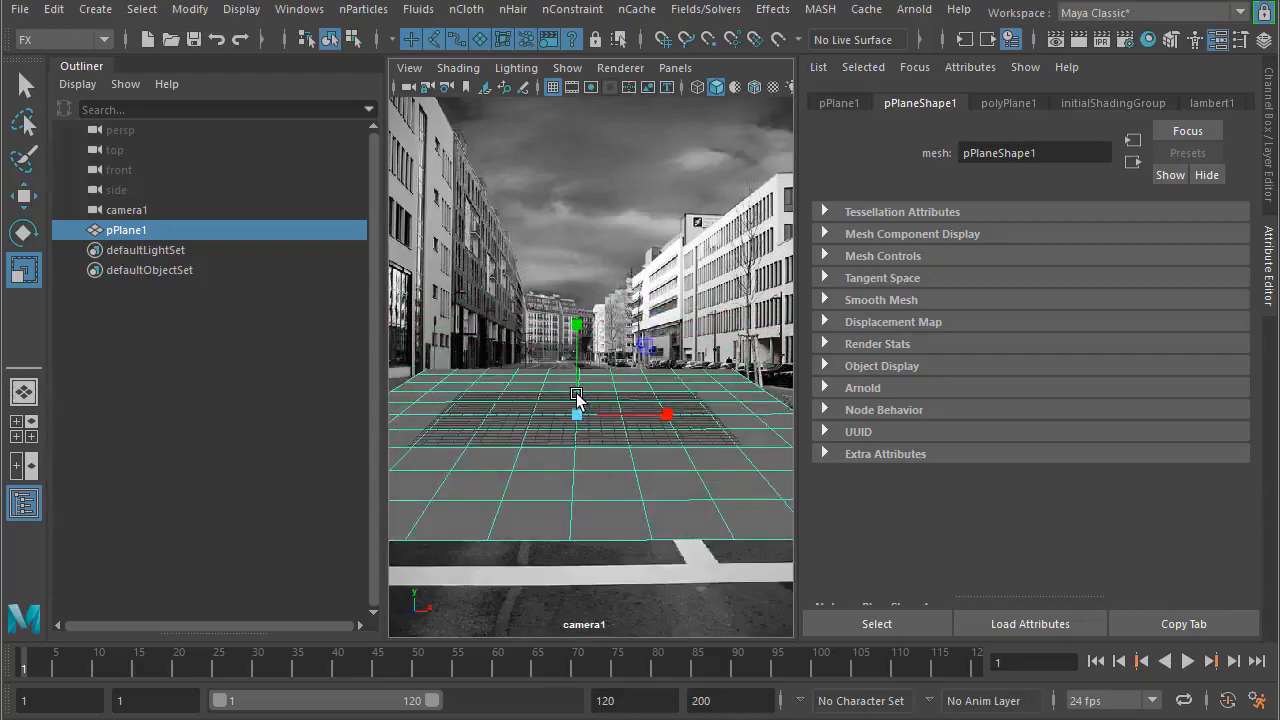
pyautogui.keyDown('alt'); pyautogui.moveTo(594, 438); pyautogui.dragTo(591, 451, button='middle'); pyautogui.keyUp('alt')
pyautogui.keyDown('alt'); pyautogui.moveTo(591, 451); pyautogui.dragTo(557, 434); pyautogui.keyUp('alt')
pyautogui.scroll(3, 566, 450)
pyautogui.moveTo(557, 434)
pyautogui.keyDown('alt'); pyautogui.mouseDown(button='right')
pyautogui.moveTo(624, 439)
pyautogui.moveTo(557, 443)
pyautogui.mouseUp(button='right'); pyautogui.keyUp('alt')
pyautogui.keyDown('alt'); pyautogui.moveTo(557, 443); pyautogui.dragTo(563, 417, button='middle'); pyautogui.keyUp('alt')
pyautogui.keyDown('alt'); pyautogui.moveTo(563, 416); pyautogui.dragTo(558, 432); pyautogui.keyUp('alt')
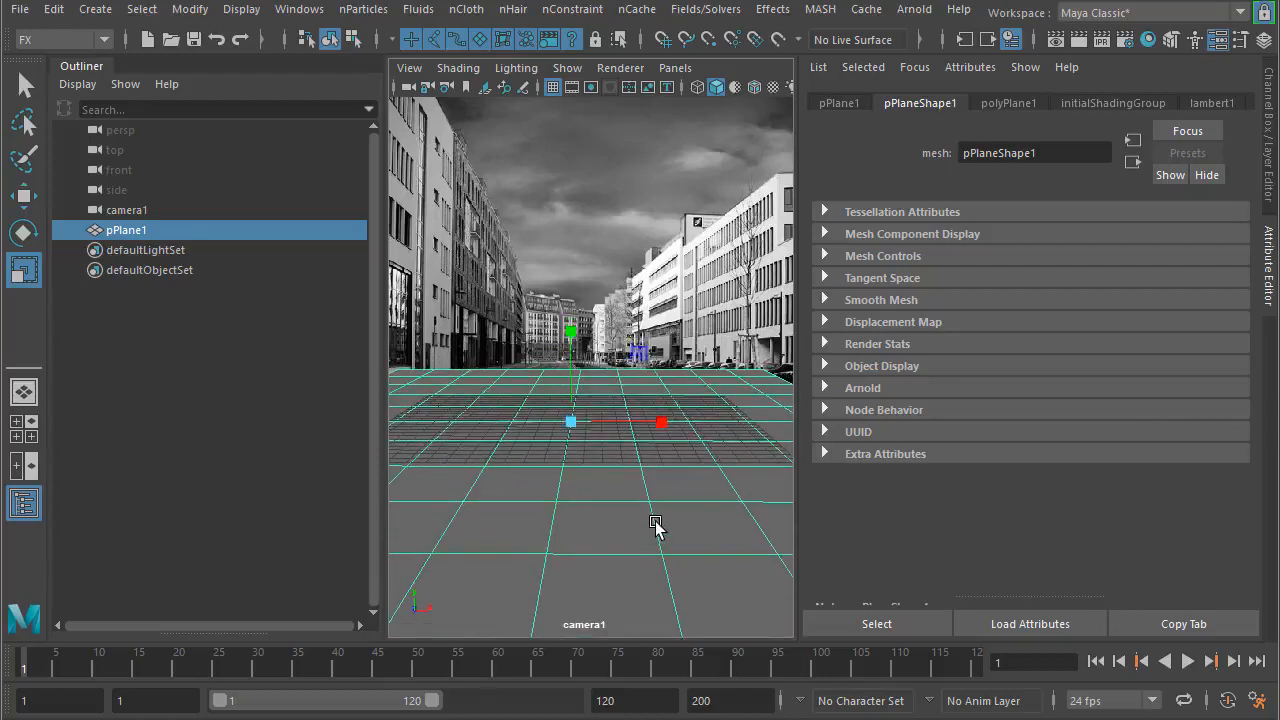
# - Return the viewport to the persp camera and deselect the ground plane
pyautogui.press('space')
pyautogui.moveTo(654, 494); pyautogui.dragTo(477, 417)
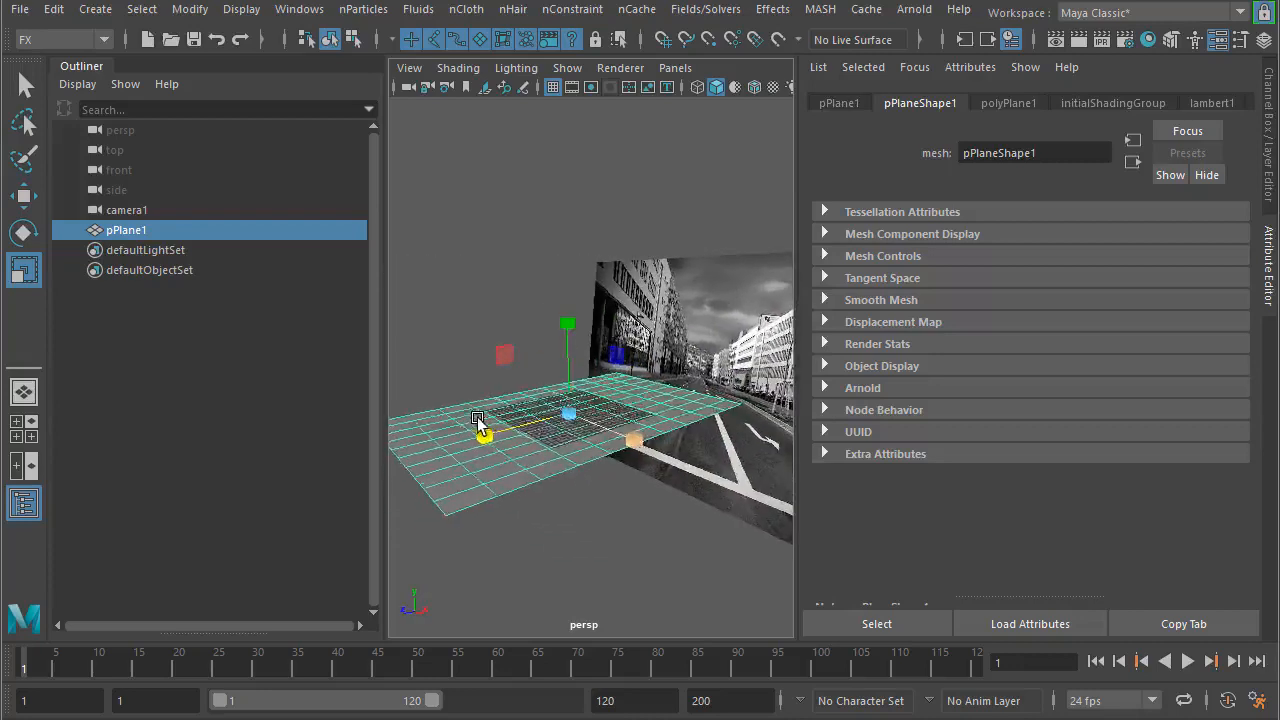
pyautogui.click(486, 348)
pyautogui.moveTo(486, 348)
pyautogui.keyDown('alt'); pyautogui.mouseDown()
pyautogui.moveTo(449, 336)
pyautogui.moveTo(478, 330)
pyautogui.mouseUp(); pyautogui.keyUp('alt')
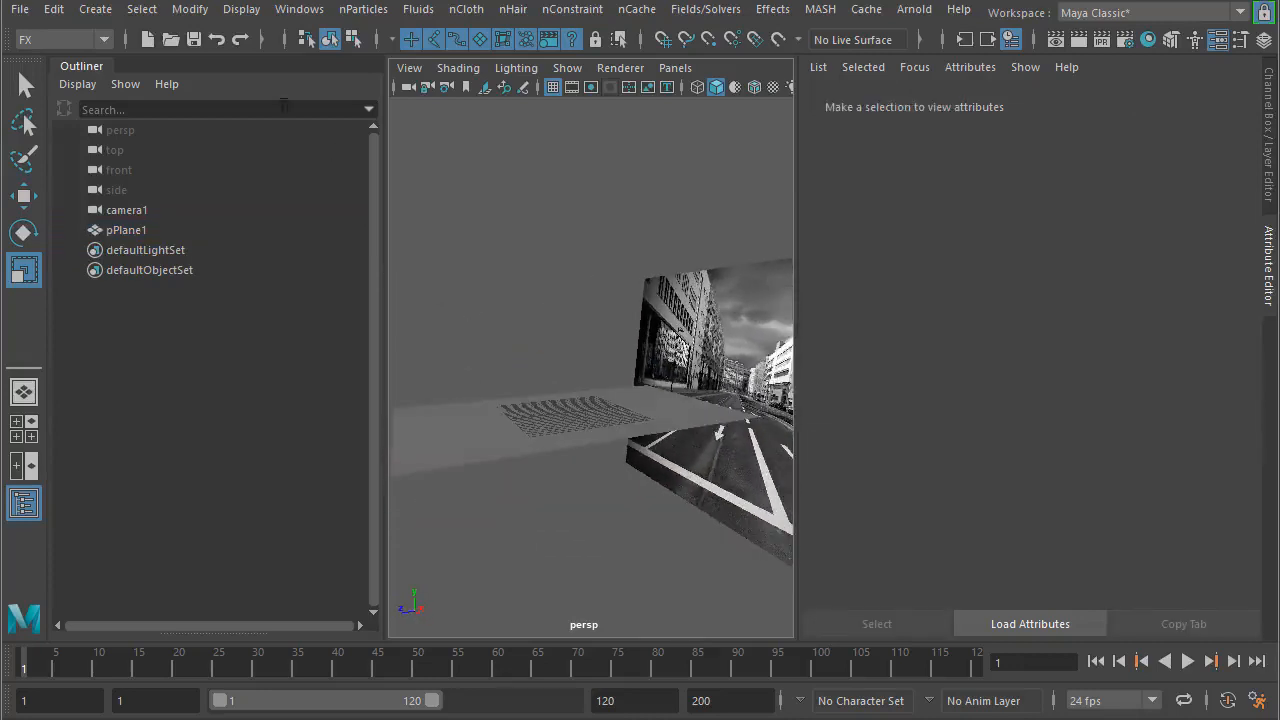
# - Choose the FX menu set, open the nParticle Create Emitter options and reset their settings
pyautogui.click(62, 40)
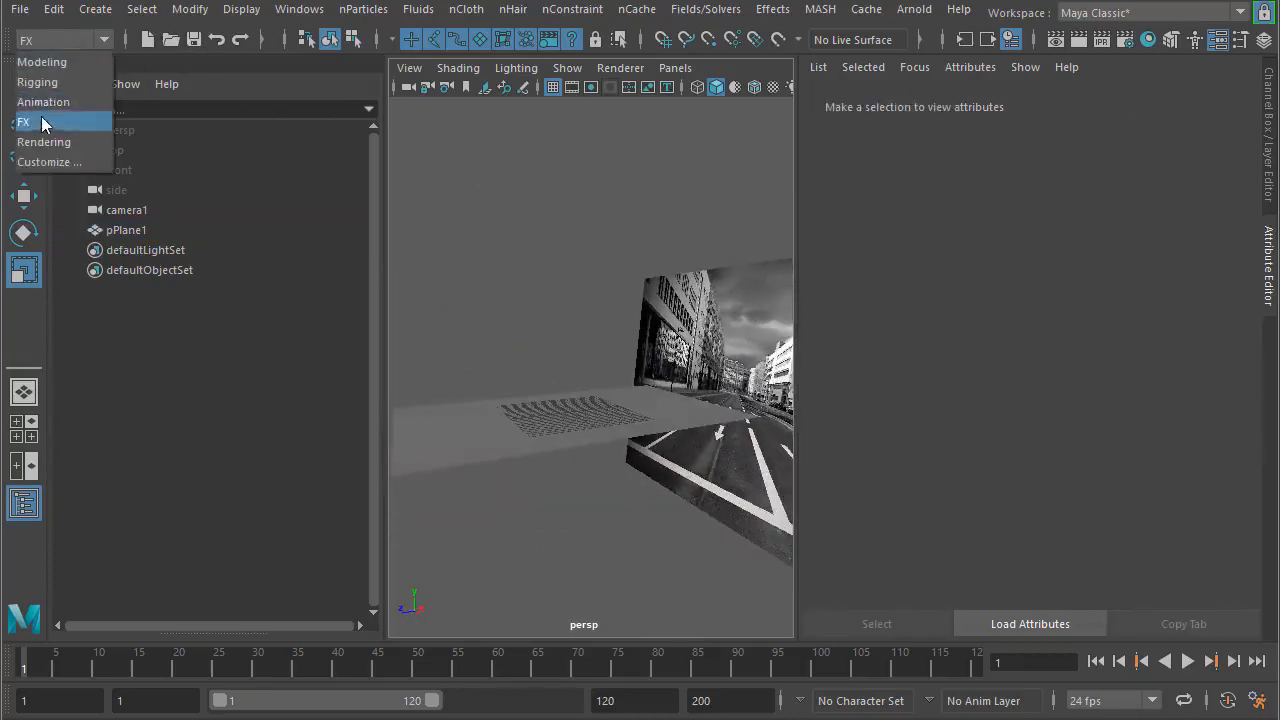
pyautogui.click(43, 122)
pyautogui.click(360, 10)
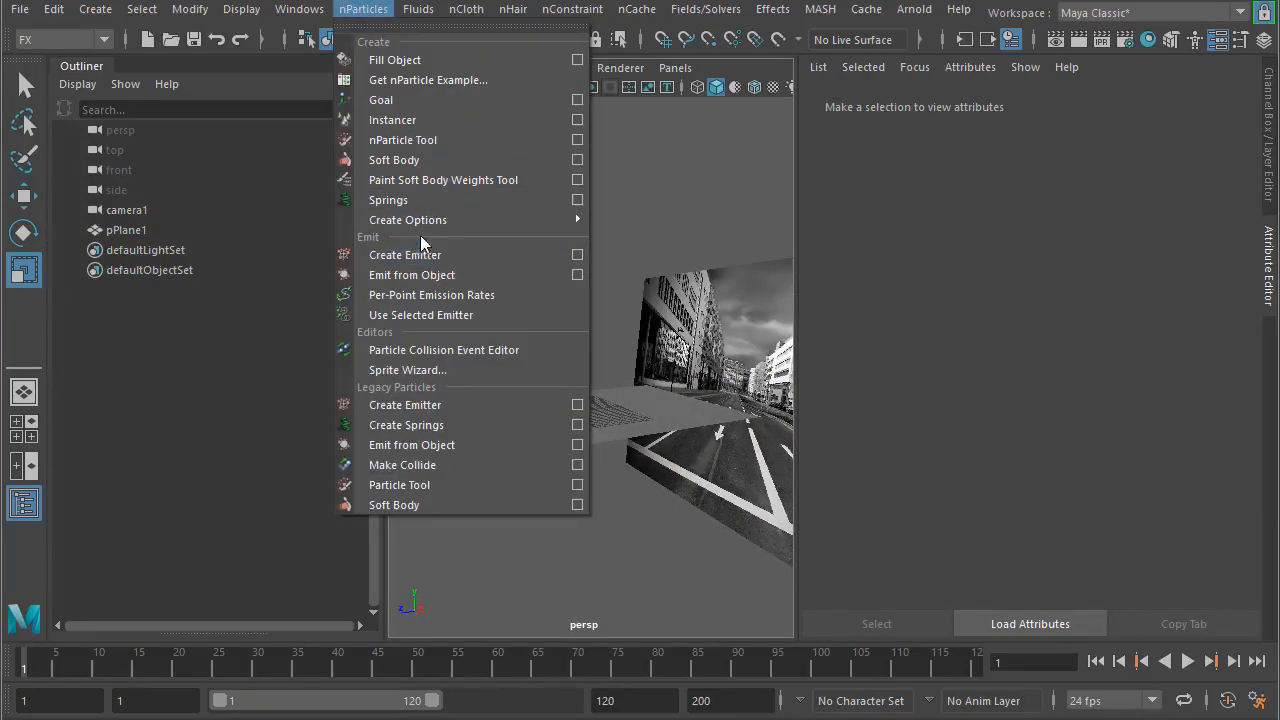
pyautogui.moveTo(442, 227)
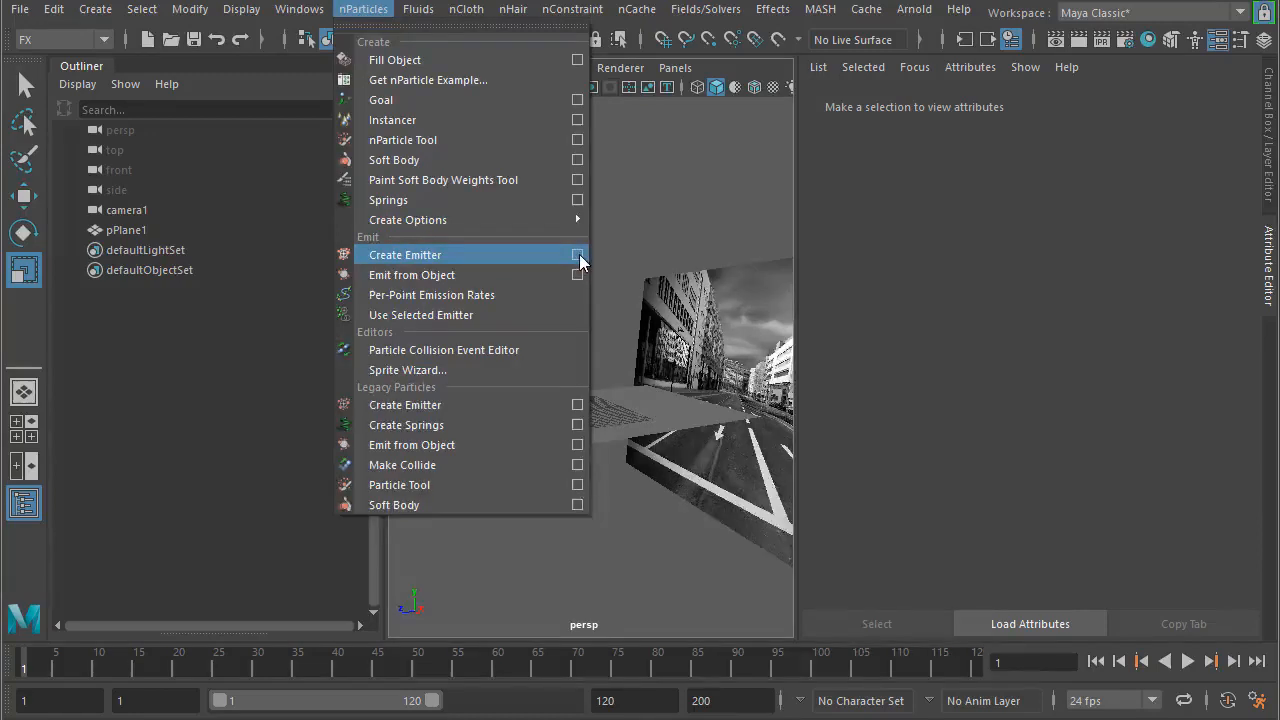
pyautogui.click(579, 254)
pyautogui.click(378, 150)
pyautogui.click(404, 191)
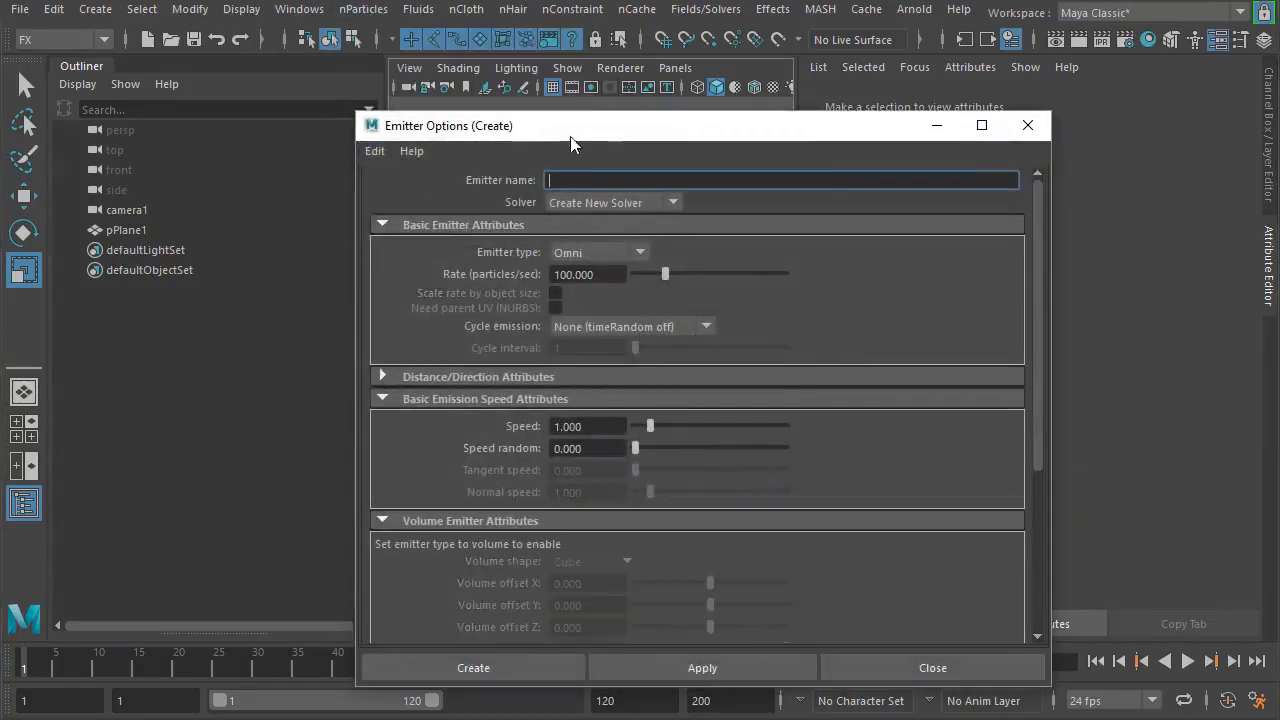
# - Set the emitter type to Volume and create the nParticle emitter
pyautogui.moveTo(577, 139); pyautogui.dragTo(495, 77)
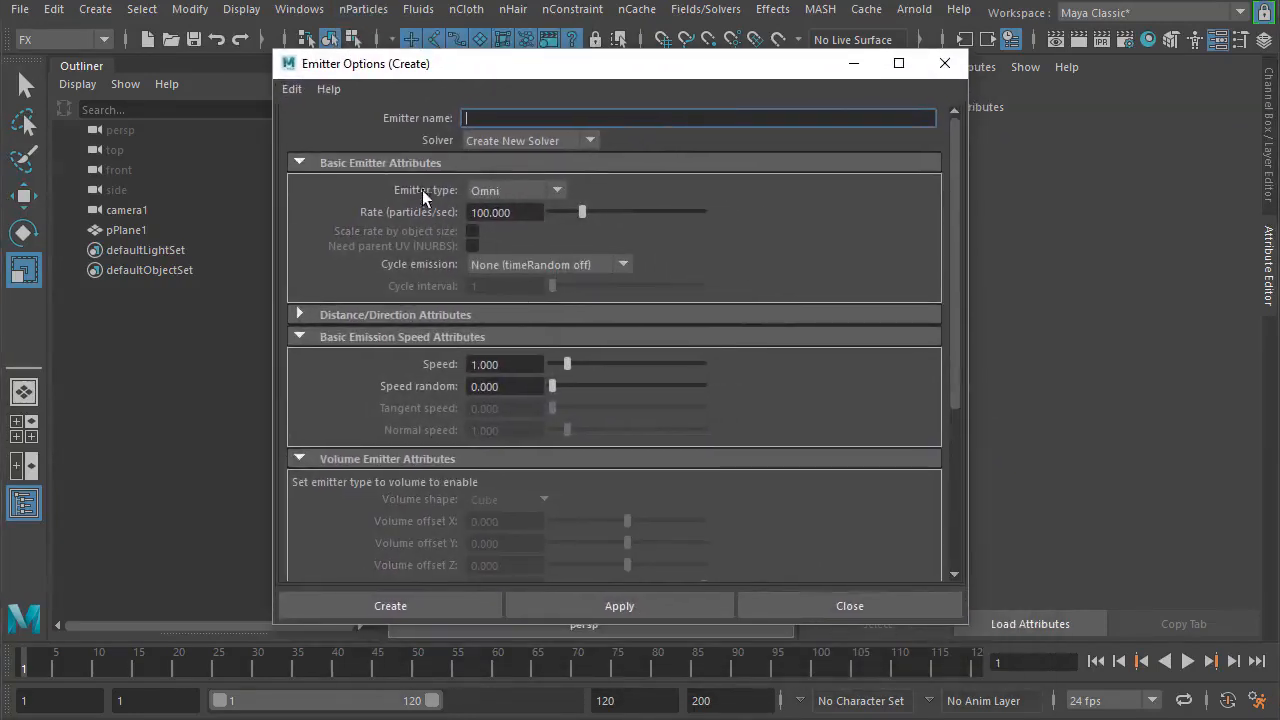
pyautogui.click(519, 190)
pyautogui.click(497, 256)
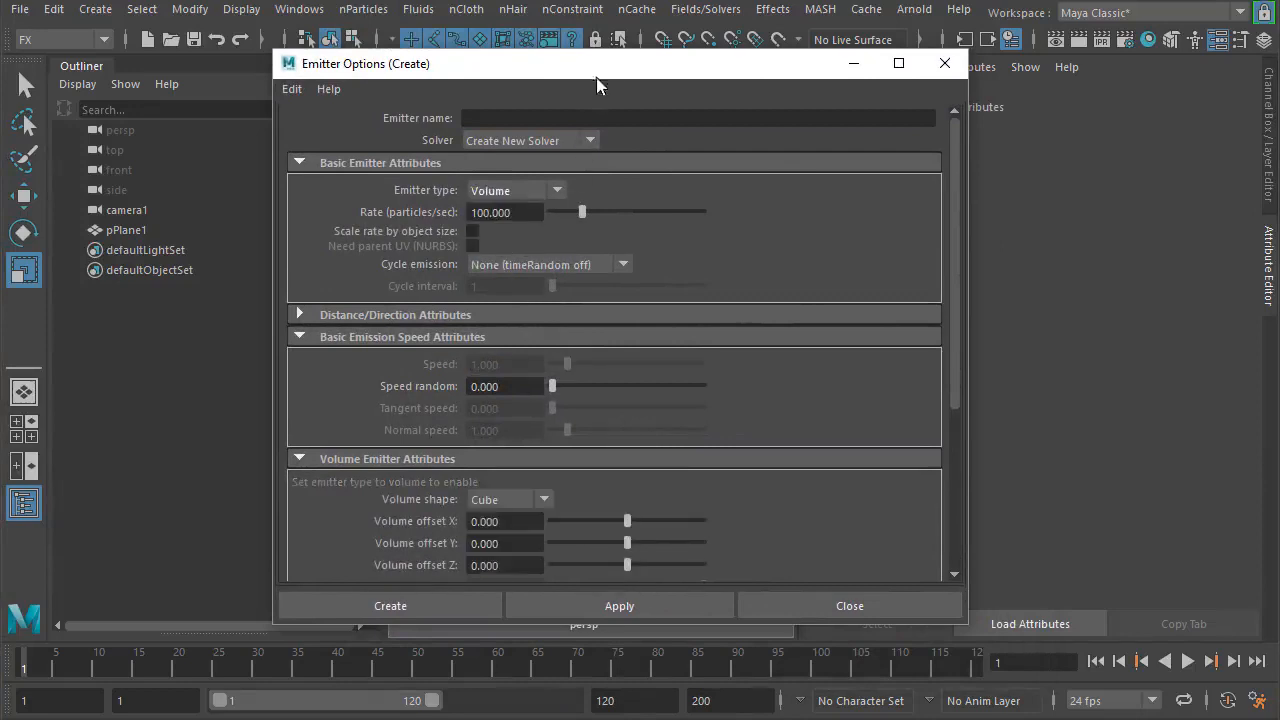
pyautogui.moveTo(596, 78); pyautogui.dragTo(590, 55)
pyautogui.click(361, 588)
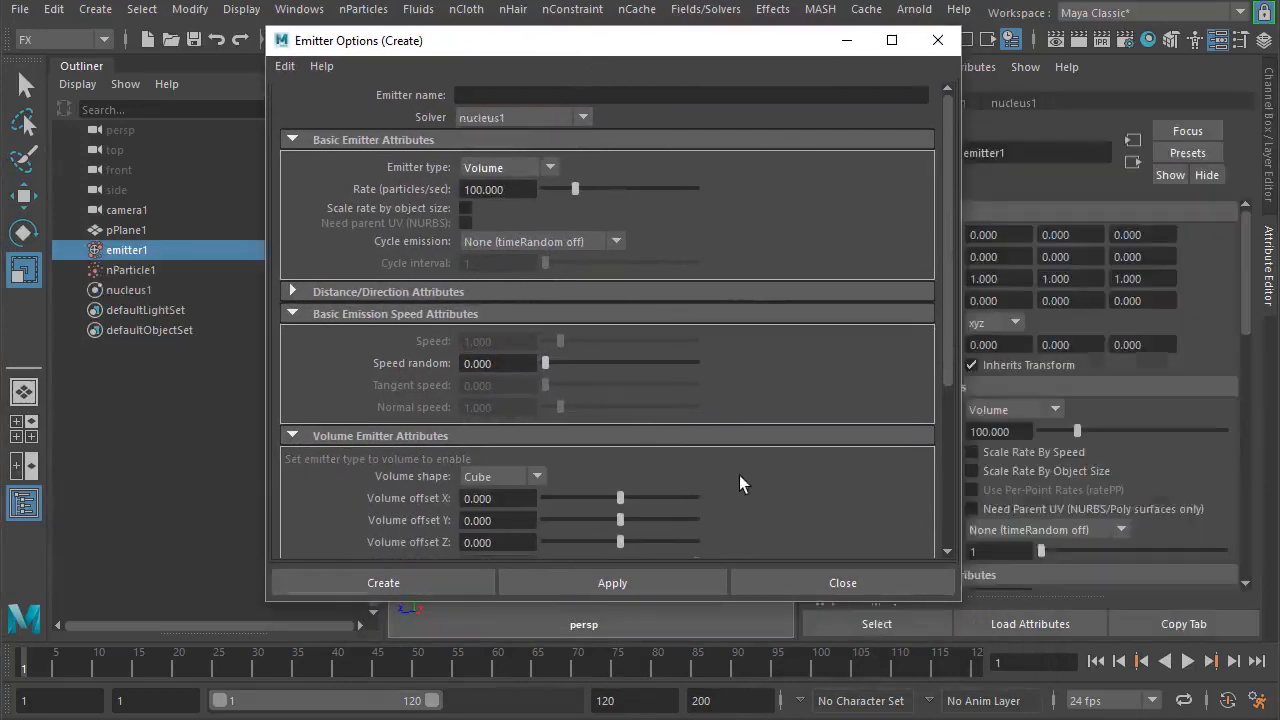
# - Raise the volume emitter above the ground plane to about Y 18.5
pyautogui.moveTo(565, 411); pyautogui.dragTo(830, 455)
pyautogui.keyDown('alt'); pyautogui.moveTo(691, 466); pyautogui.dragTo(750, 488); pyautogui.keyUp('alt')
pyautogui.press('w')
pyautogui.moveTo(574, 330); pyautogui.dragTo(564, 218)
pyautogui.keyDown('alt'); pyautogui.moveTo(566, 290); pyautogui.dragTo(568, 322); pyautogui.keyUp('alt')
# - Scale the emitter into a wide, flat box of about 13.2 in X, 3.7 in Y and 21.7 in Z
pyautogui.press('e')
pyautogui.press('r')
pyautogui.moveTo(569, 238); pyautogui.dragTo(567, 266)
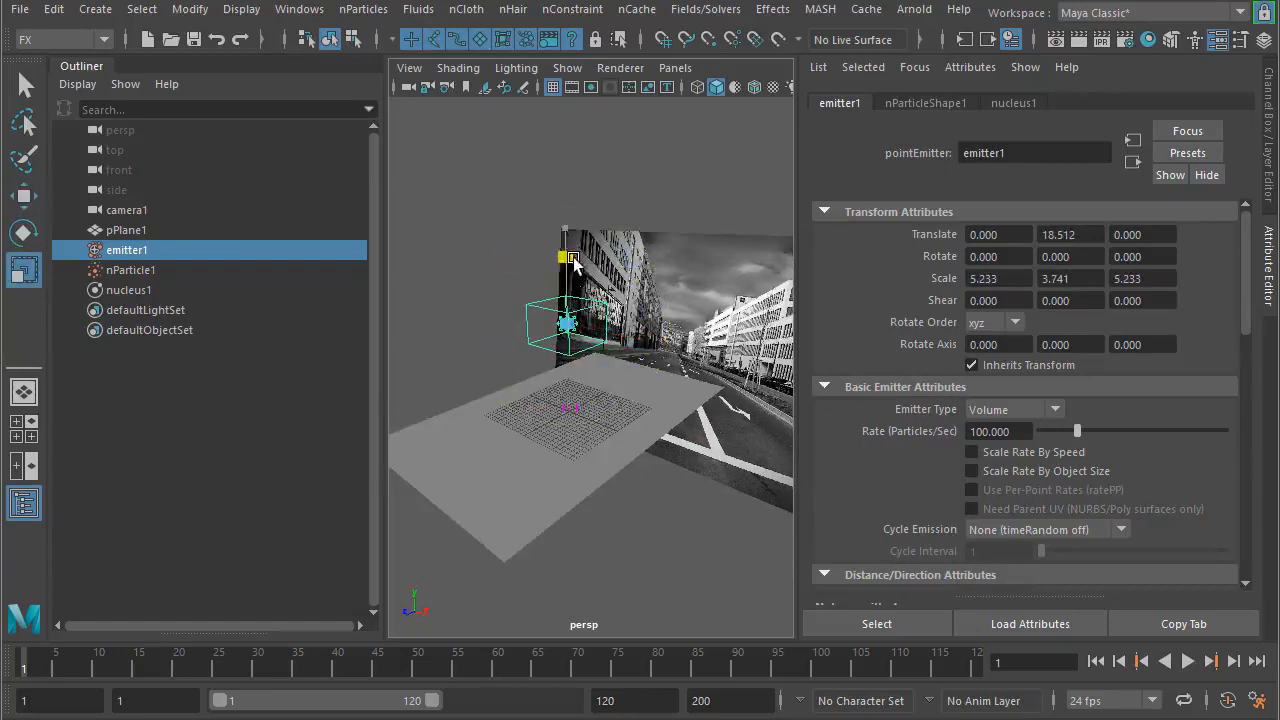
pyautogui.keyDown('alt'); pyautogui.moveTo(643, 363); pyautogui.dragTo(648, 392); pyautogui.keyUp('alt')
pyautogui.moveTo(652, 364); pyautogui.dragTo(325, 335)
pyautogui.keyDown('alt'); pyautogui.moveTo(704, 415); pyautogui.dragTo(766, 414); pyautogui.keyUp('alt')
pyautogui.moveTo(609, 361); pyautogui.dragTo(514, 400)
pyautogui.moveTo(484, 359); pyautogui.dragTo(408, 378)
pyautogui.keyDown('alt'); pyautogui.moveTo(616, 412); pyautogui.dragTo(771, 366); pyautogui.keyUp('alt')
pyautogui.moveTo(666, 327); pyautogui.dragTo(578, 360)
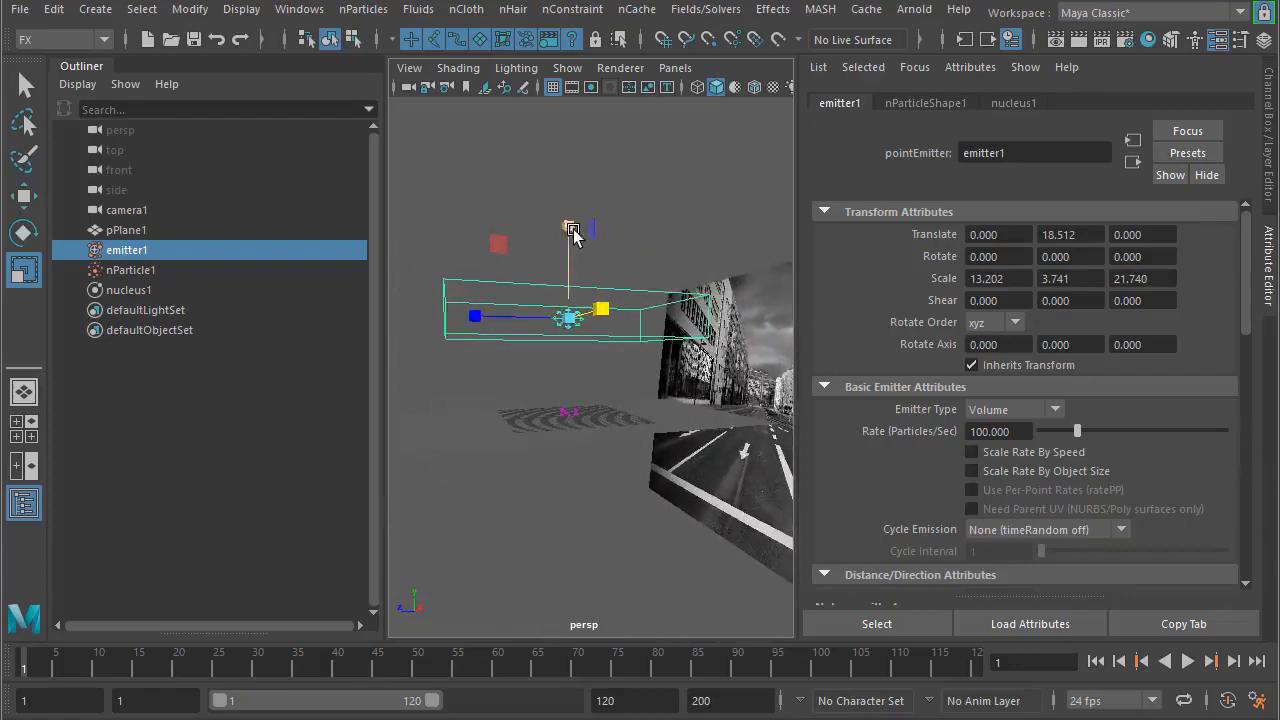
# - Reduce the emitter's Y scale to about 3 and raise it to about Y 25.9
pyautogui.moveTo(568, 226); pyautogui.dragTo(571, 180)
pyautogui.press('w')
pyautogui.keyDown('alt'); pyautogui.moveTo(563, 266); pyautogui.dragTo(646, 395); pyautogui.keyUp('alt')
# - Play the simulation, stop it around frame 61 and examine how the particles fall relative to the ground plane
pyautogui.click(1187, 662)
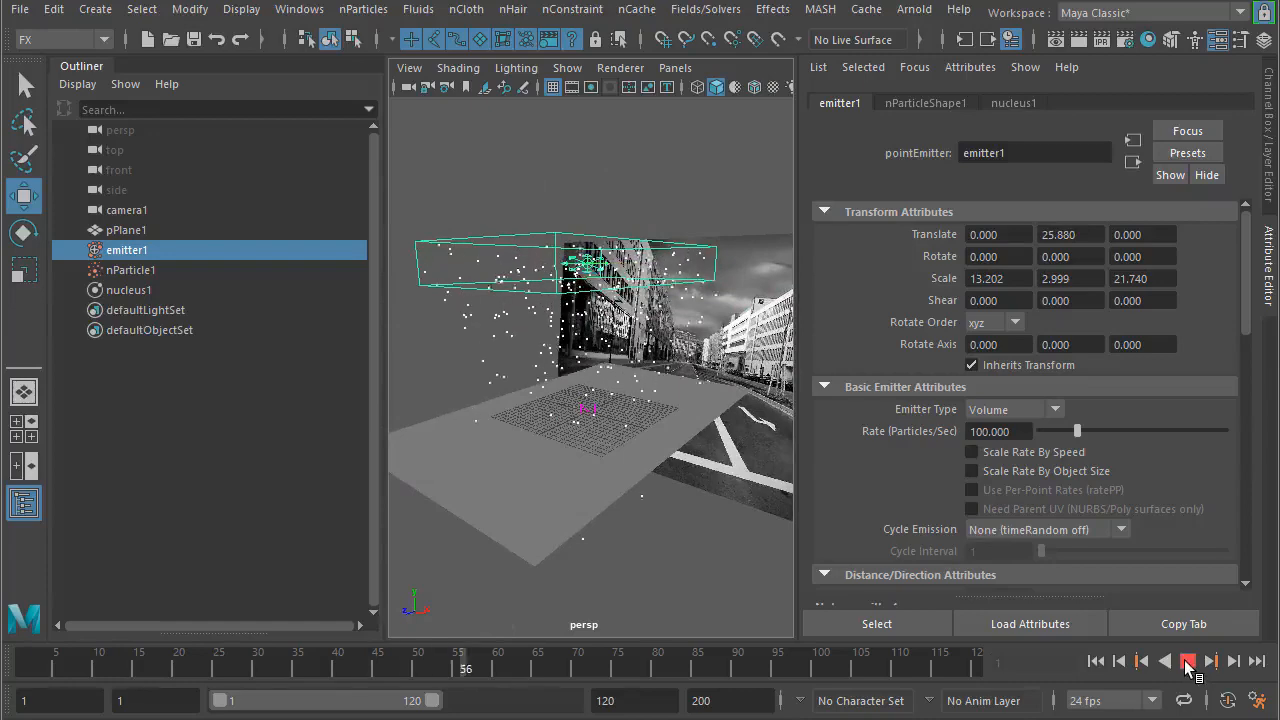
pyautogui.click(1187, 662)
pyautogui.moveTo(572, 448)
pyautogui.keyDown('alt'); pyautogui.mouseDown()
pyautogui.moveTo(541, 420)
pyautogui.moveTo(554, 443)
pyautogui.mouseUp(); pyautogui.keyUp('alt')
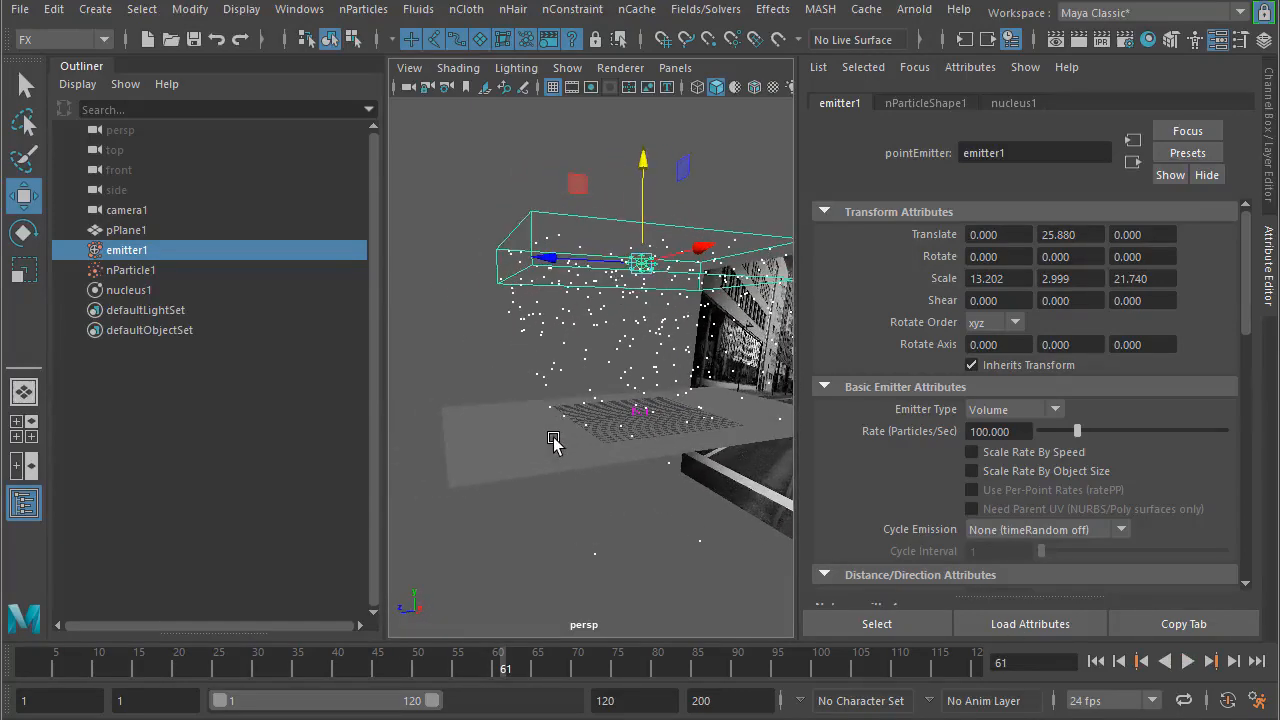
pyautogui.keyDown('alt'); pyautogui.moveTo(554, 488); pyautogui.dragTo(604, 504); pyautogui.keyUp('alt')
# - Make the ground plane a passive collider for the particles
pyautogui.click(548, 500)
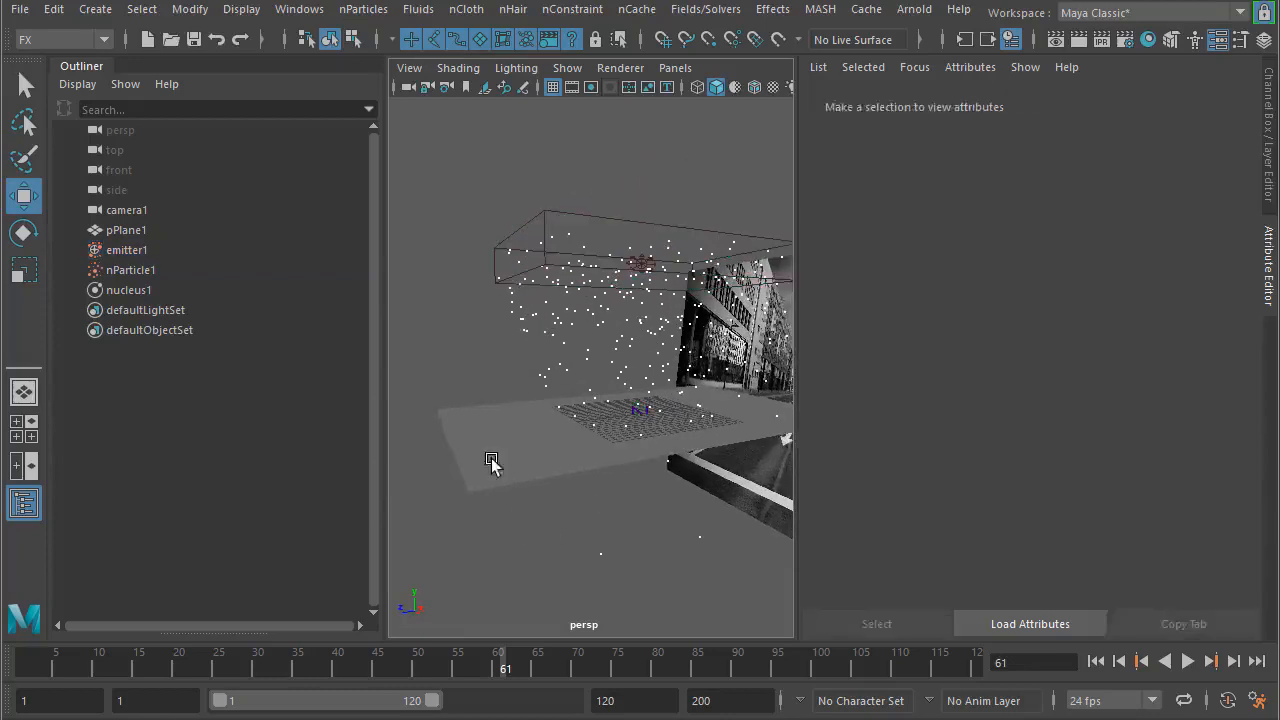
pyautogui.click(488, 470)
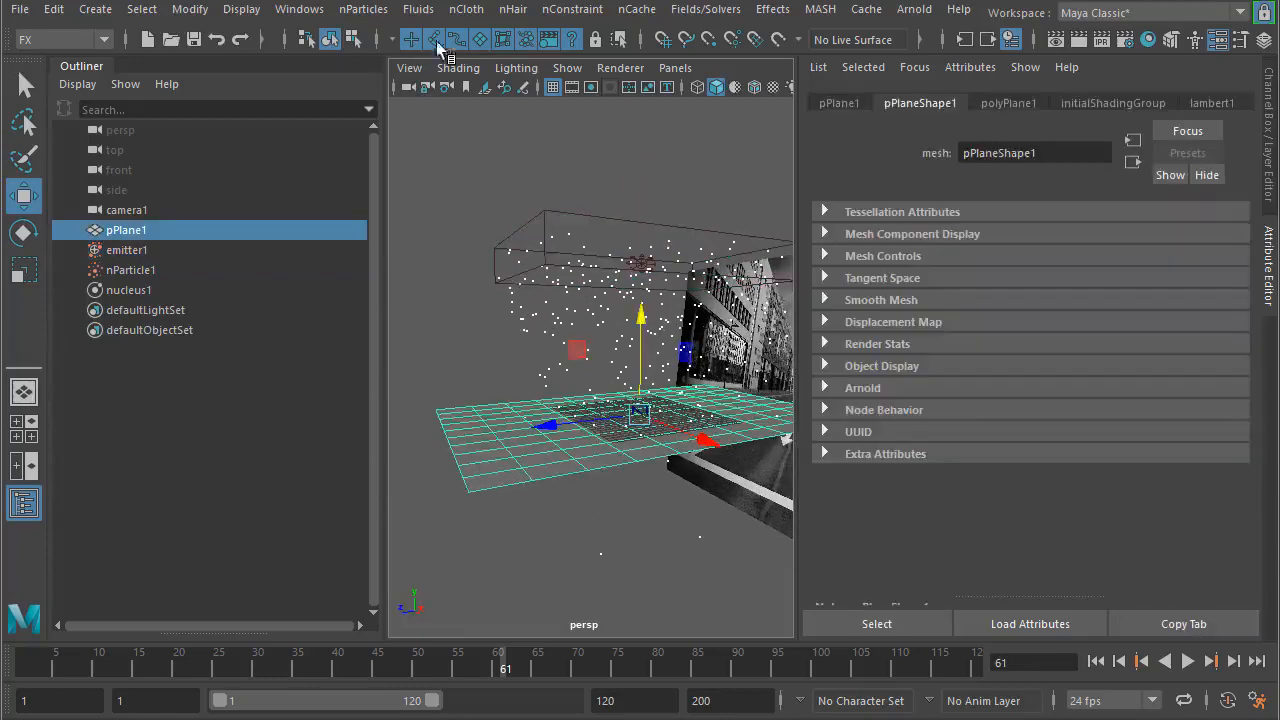
pyautogui.click(466, 9)
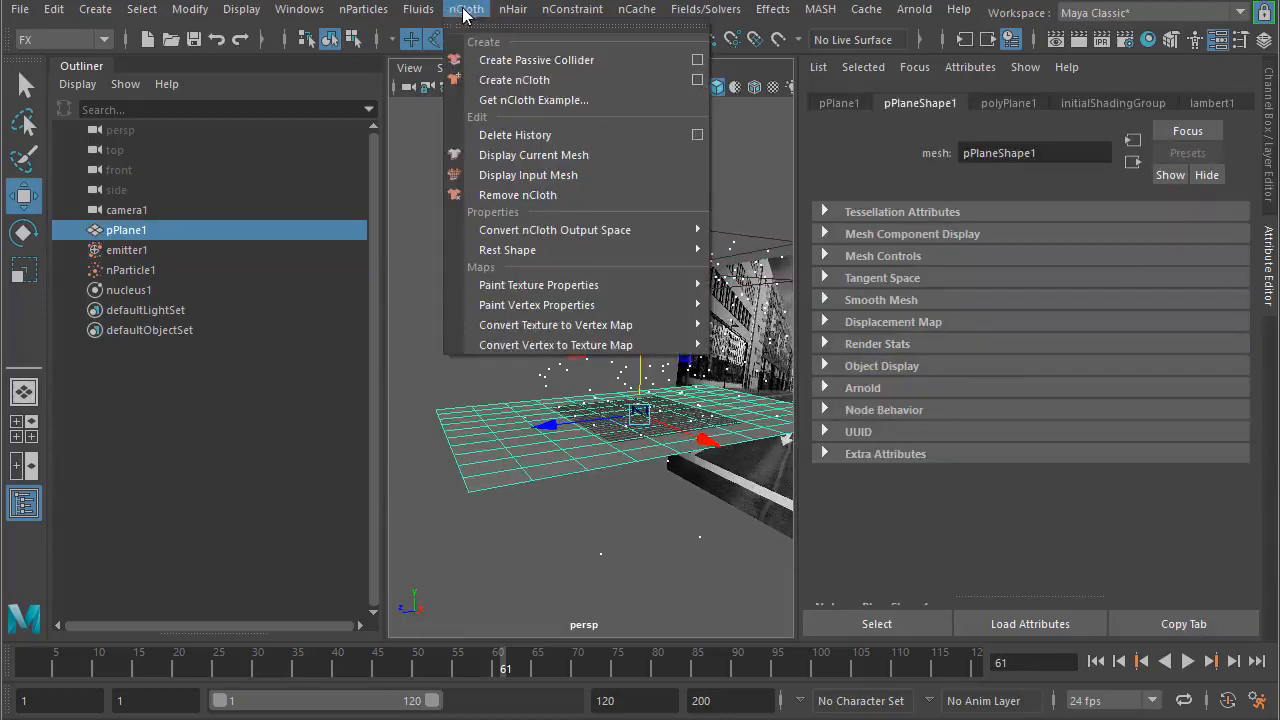
pyautogui.click(527, 62)
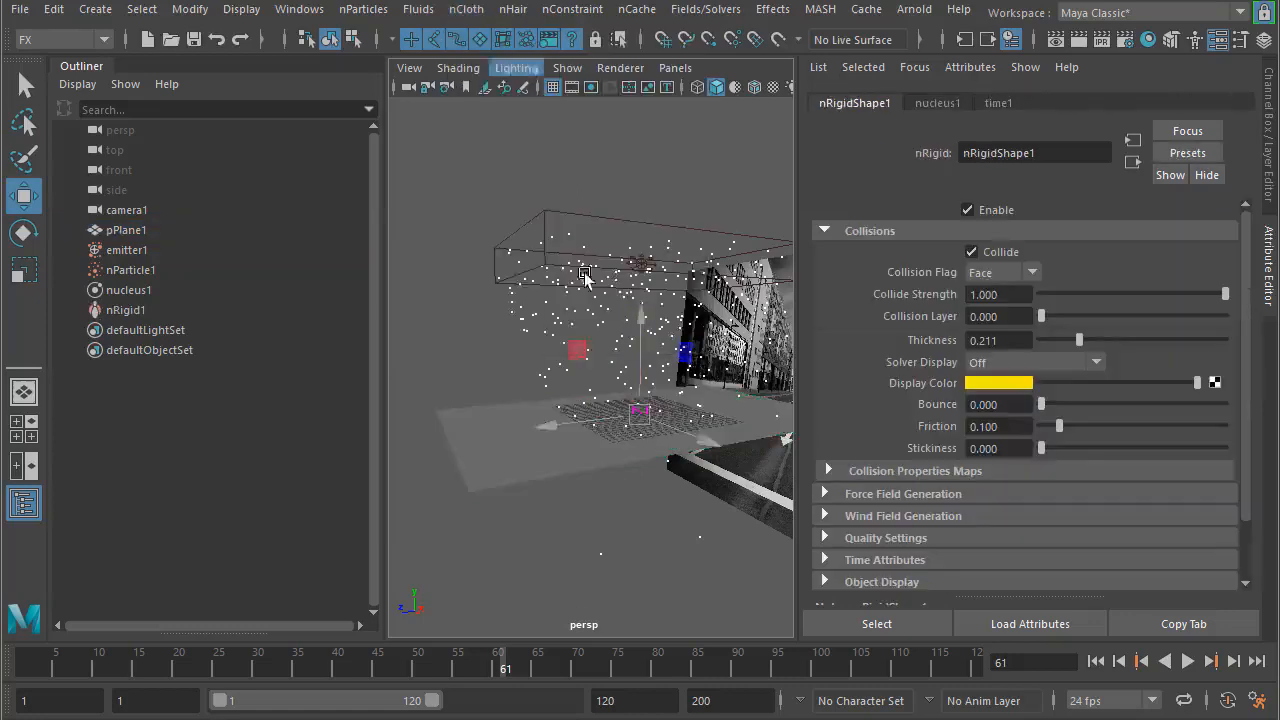
# - Replay the simulation from the start to check the collisions, stop around frame 98 and select the ground plane
pyautogui.click(1096, 661)
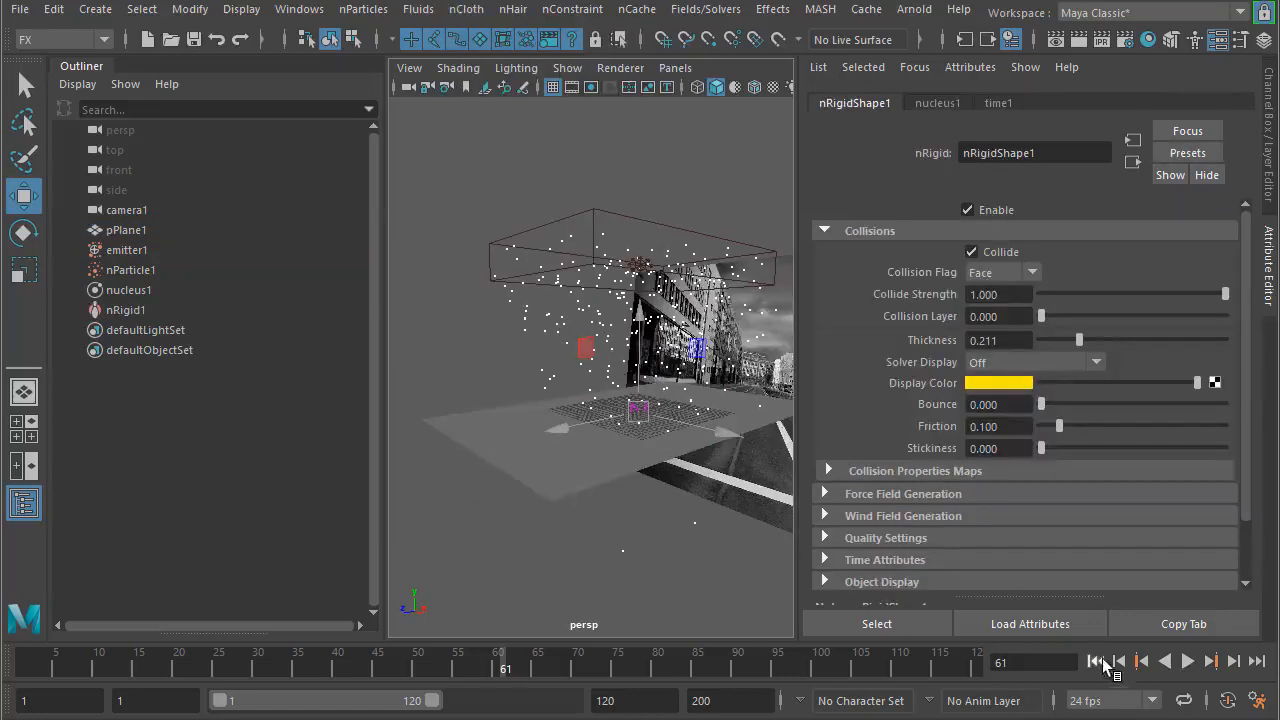
pyautogui.click(1188, 661)
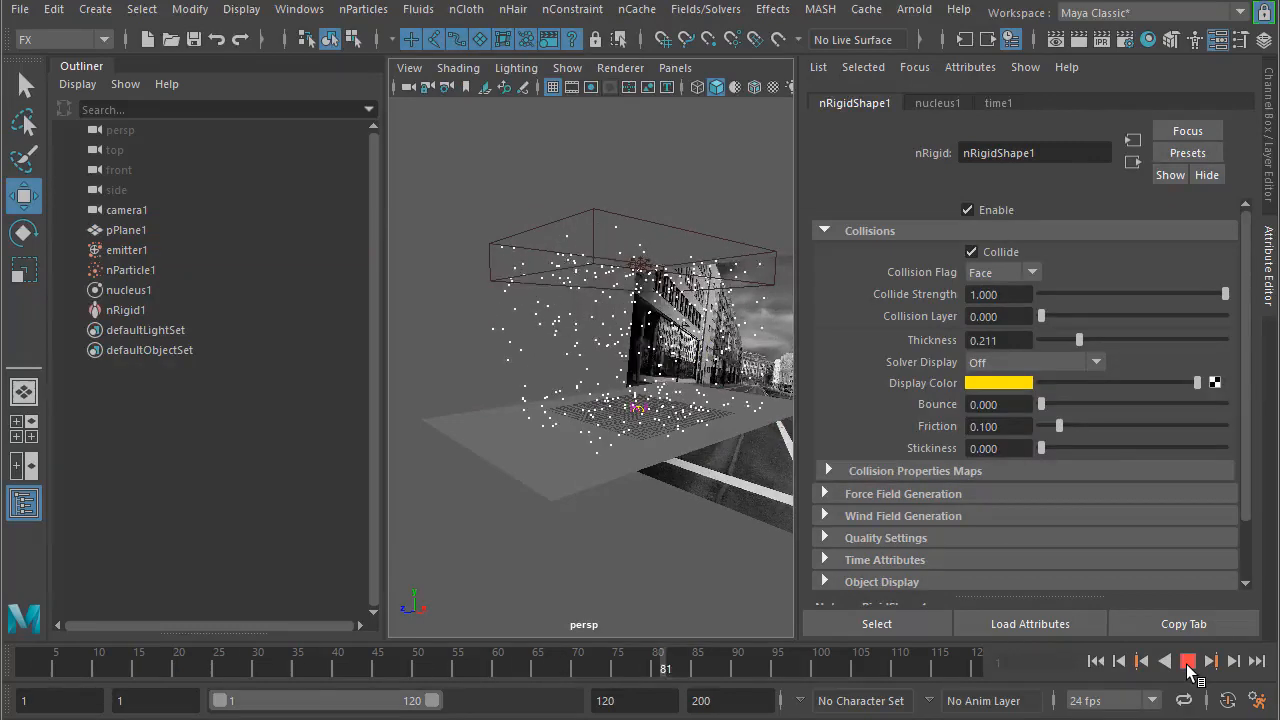
pyautogui.click(1188, 662)
pyautogui.click(610, 500)
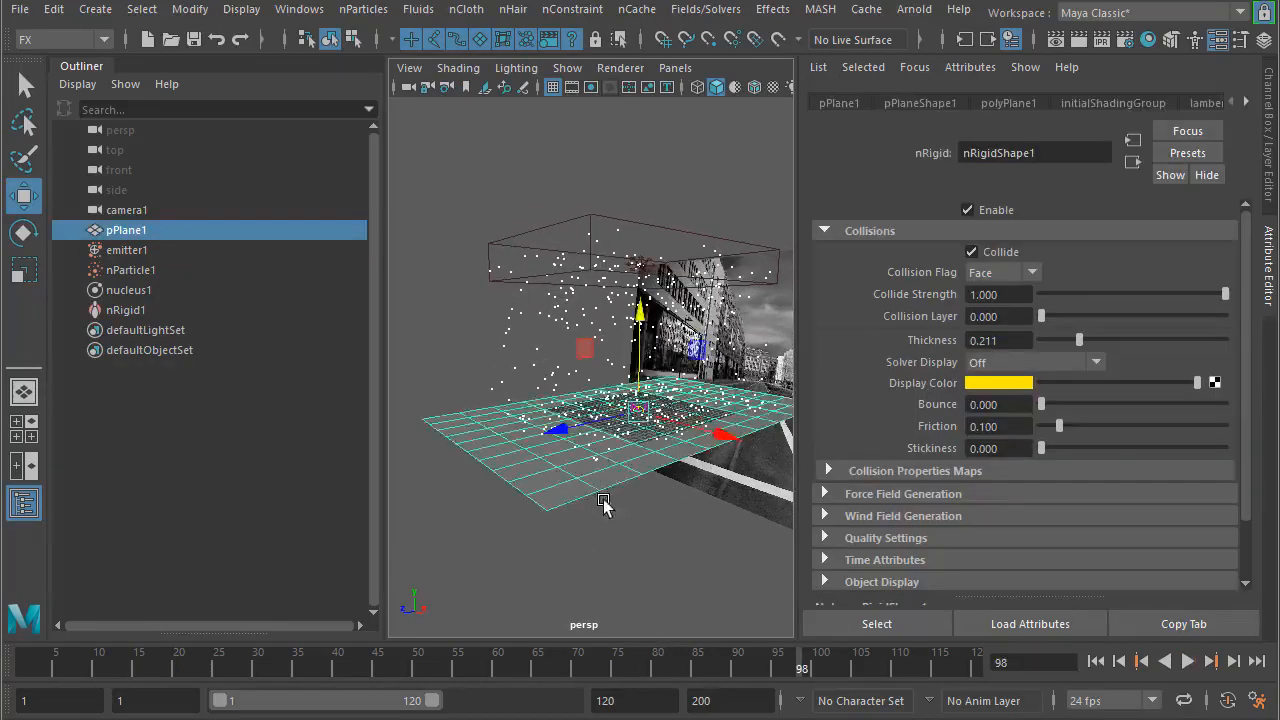
# - Set the ground plane collider's bounce to 0.2
pyautogui.click(990, 404)
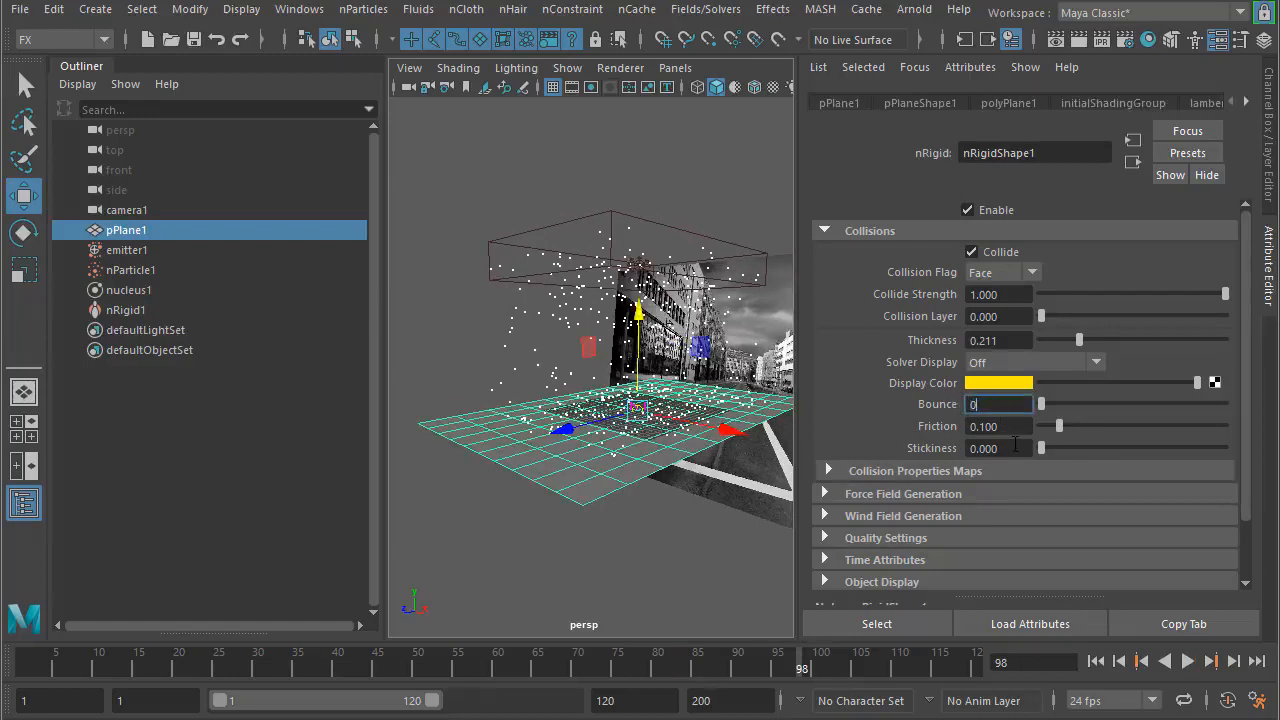
pyautogui.write('0.2')
pyautogui.press('Return')
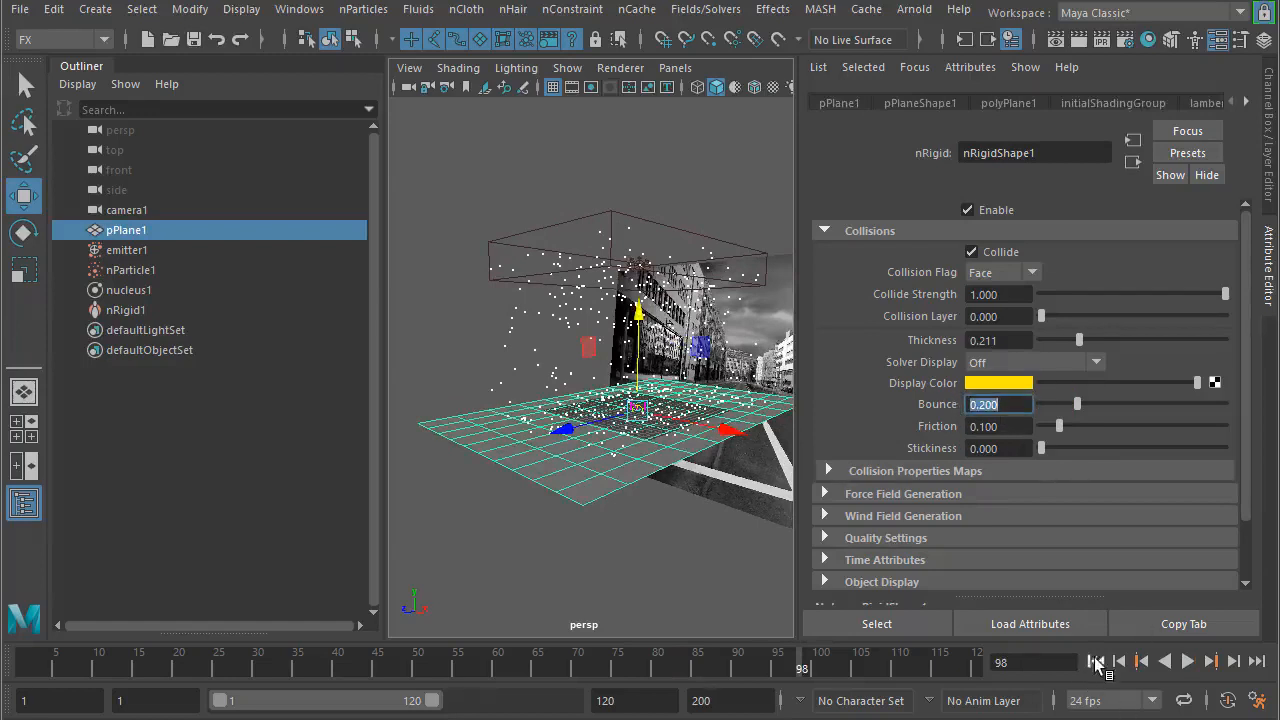
# - Replay the simulation from the start, stop around frame 90 and examine up close how the particles bounce off the ground plane
pyautogui.click(1188, 661)
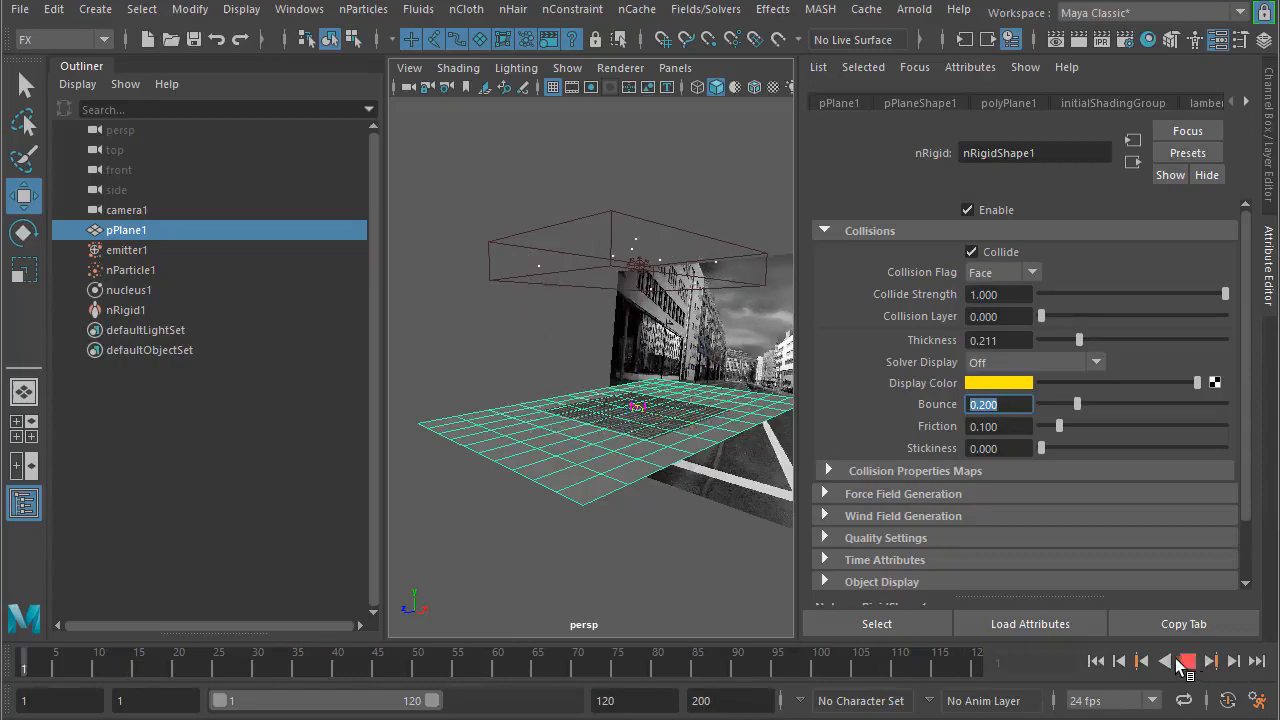
pyautogui.click(1188, 661)
pyautogui.scroll(2, 582, 433)
pyautogui.keyDown('alt'); pyautogui.moveTo(582, 433); pyautogui.dragTo(556, 462); pyautogui.keyUp('alt')
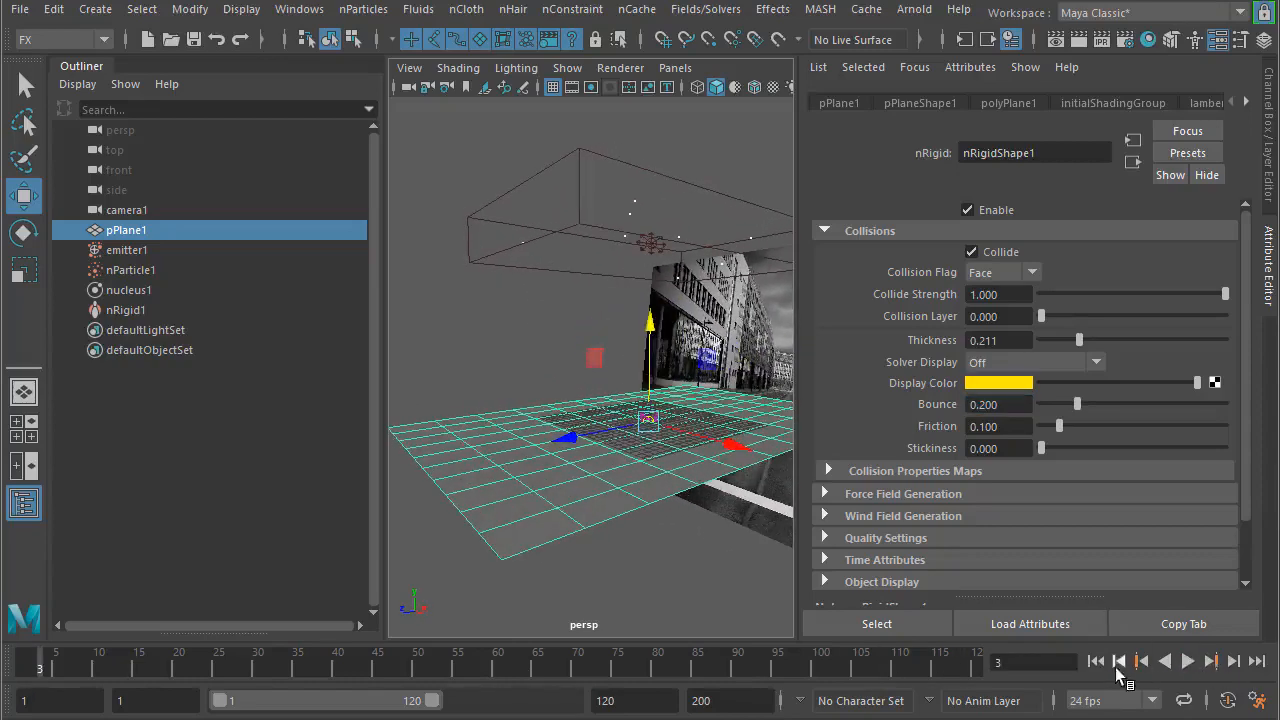
pyautogui.click(1097, 662)
pyautogui.click(1188, 663)
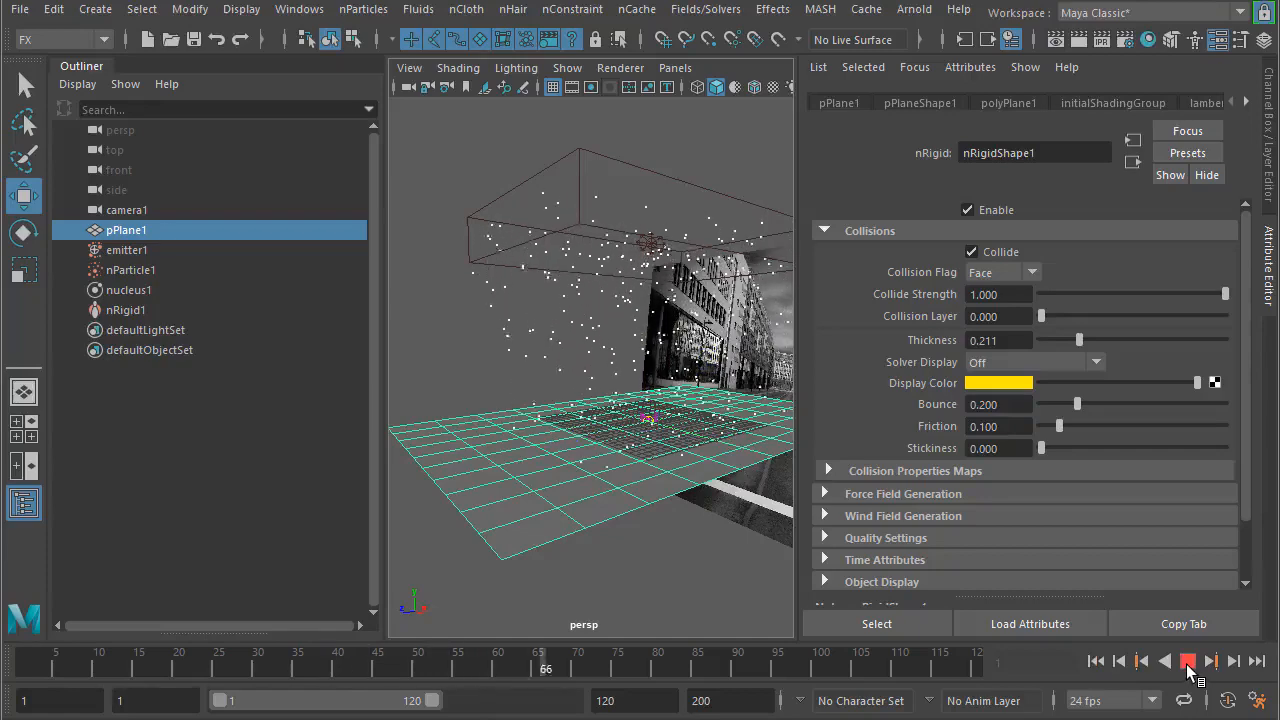
pyautogui.click(1188, 663)
pyautogui.keyDown('alt'); pyautogui.moveTo(506, 466); pyautogui.dragTo(557, 437); pyautogui.keyUp('alt')
pyautogui.keyDown('alt'); pyautogui.moveTo(542, 402); pyautogui.dragTo(591, 402, button='right'); pyautogui.keyUp('alt')
pyautogui.keyDown('alt'); pyautogui.moveTo(636, 522); pyautogui.dragTo(572, 503); pyautogui.keyUp('alt')
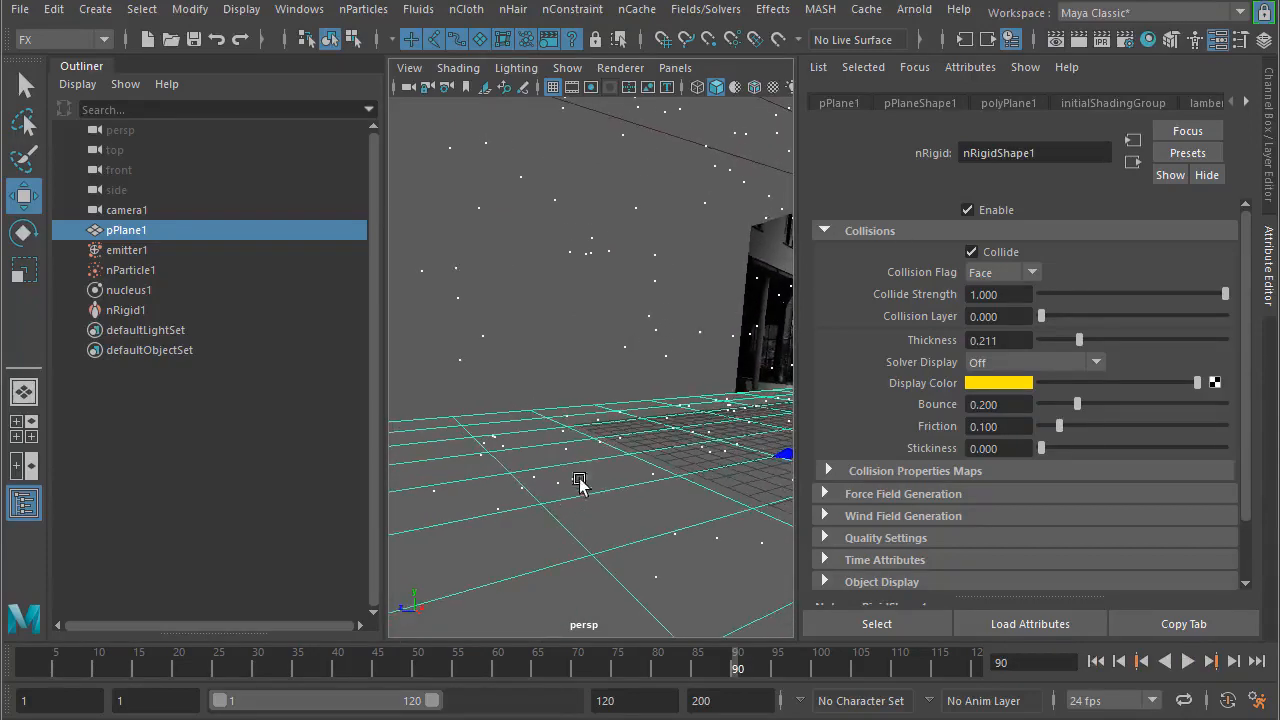
pyautogui.keyDown('alt'); pyautogui.moveTo(598, 485); pyautogui.dragTo(554, 466, button='right'); pyautogui.keyUp('alt')
pyautogui.keyDown('alt'); pyautogui.moveTo(554, 466); pyautogui.dragTo(545, 475); pyautogui.keyUp('alt')
# - Create a Split collision event for nParticle1 on all collisions, with random particle numbers, 10 particles and a spread of 0.5
pyautogui.click(558, 341)
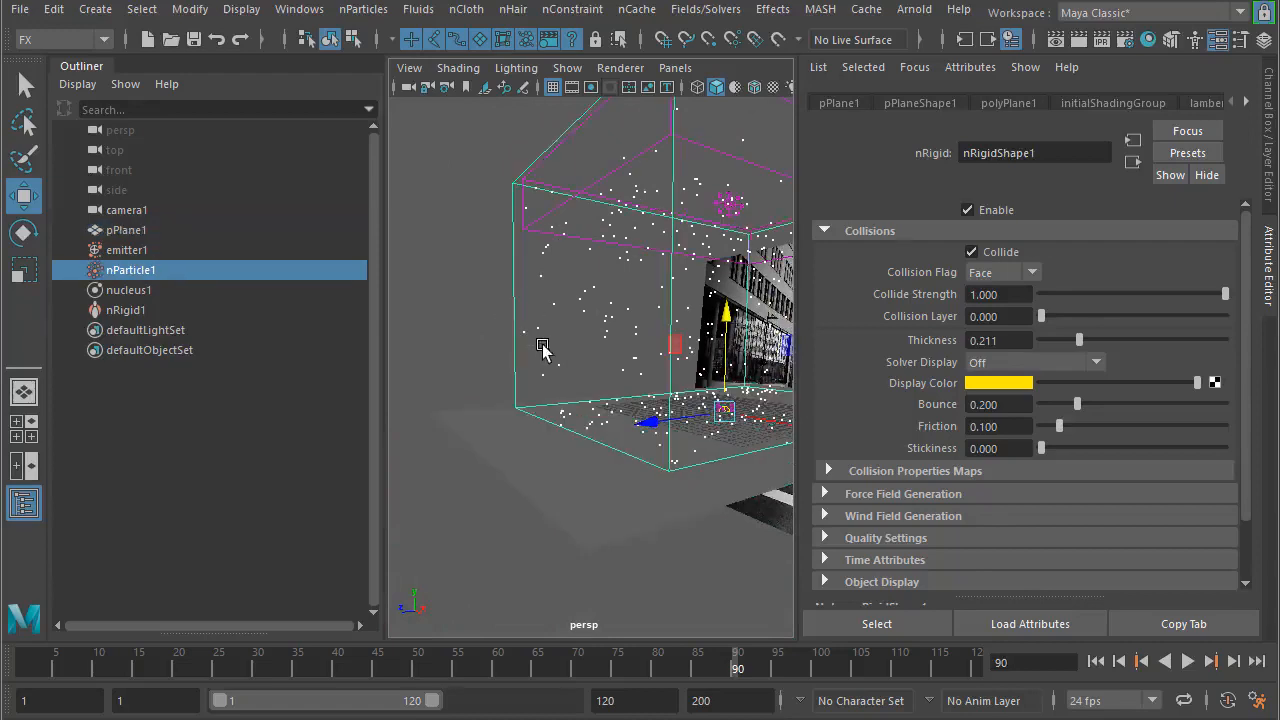
pyautogui.keyDown('shift'); pyautogui.click(456, 432); pyautogui.keyUp('shift')
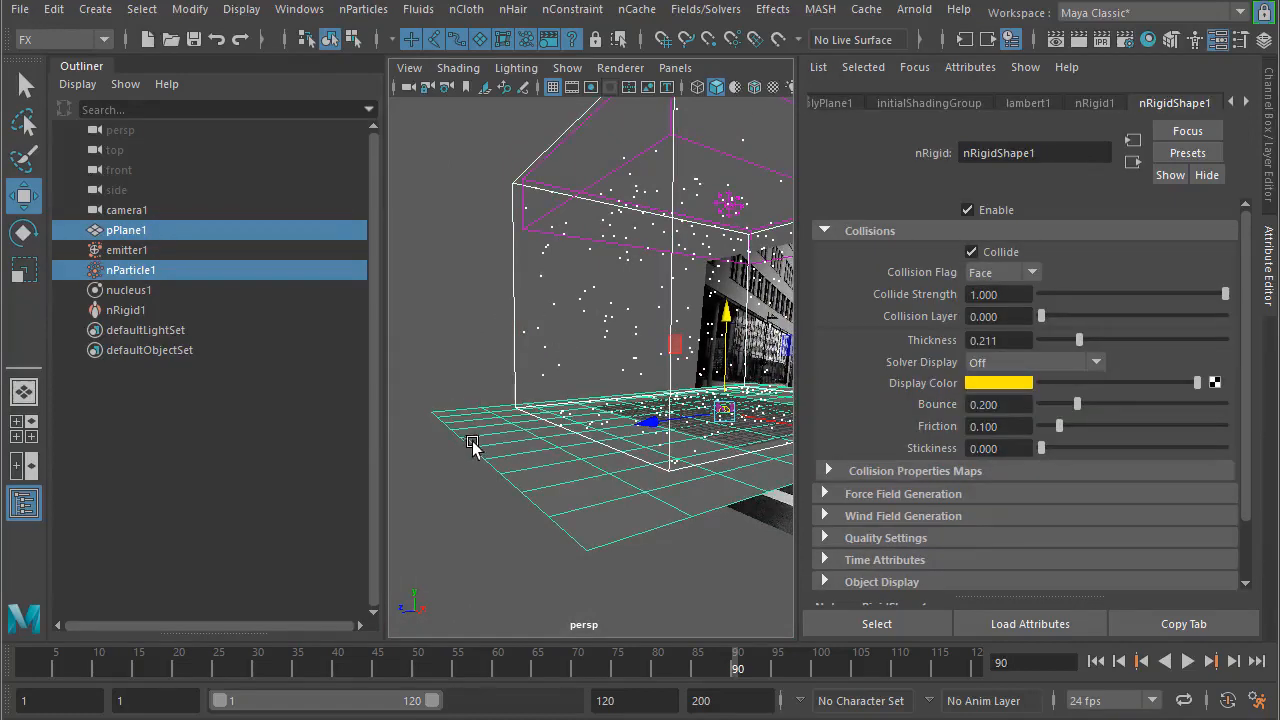
pyautogui.click(364, 12)
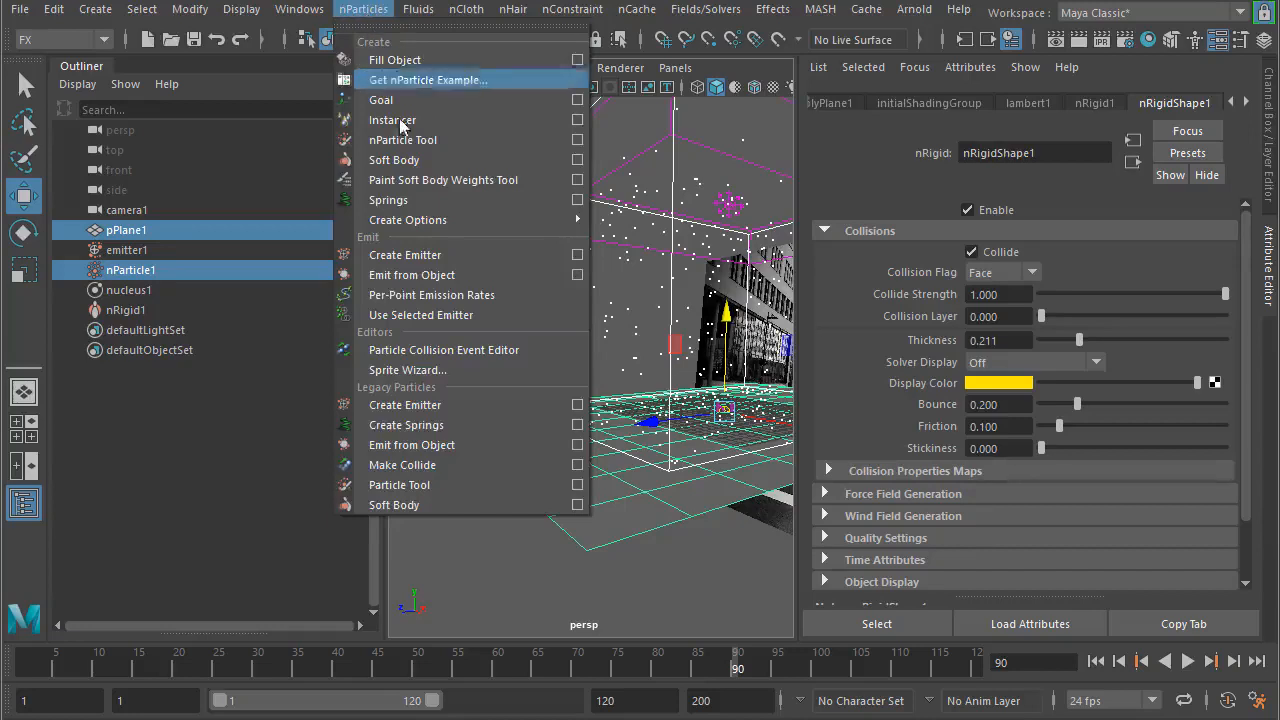
pyautogui.click(475, 352)
pyautogui.moveTo(490, 20); pyautogui.dragTo(508, 43)
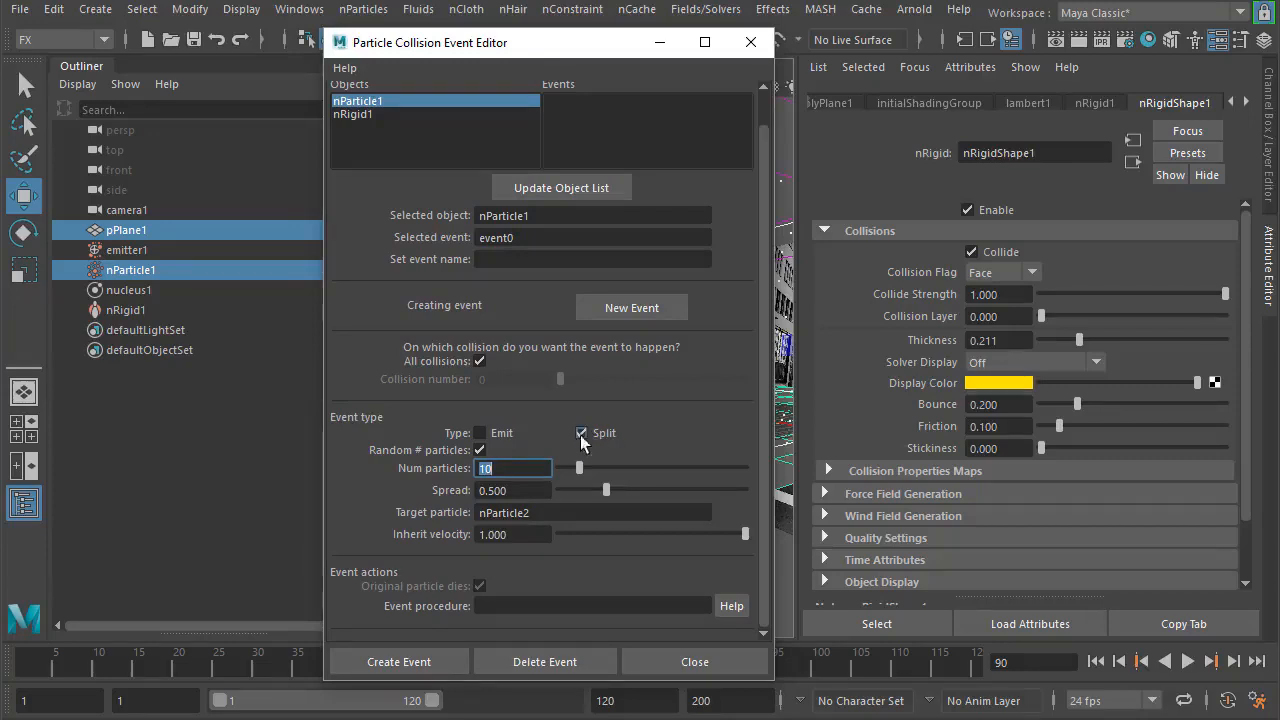
pyautogui.click(520, 469)
pyautogui.click(396, 662)
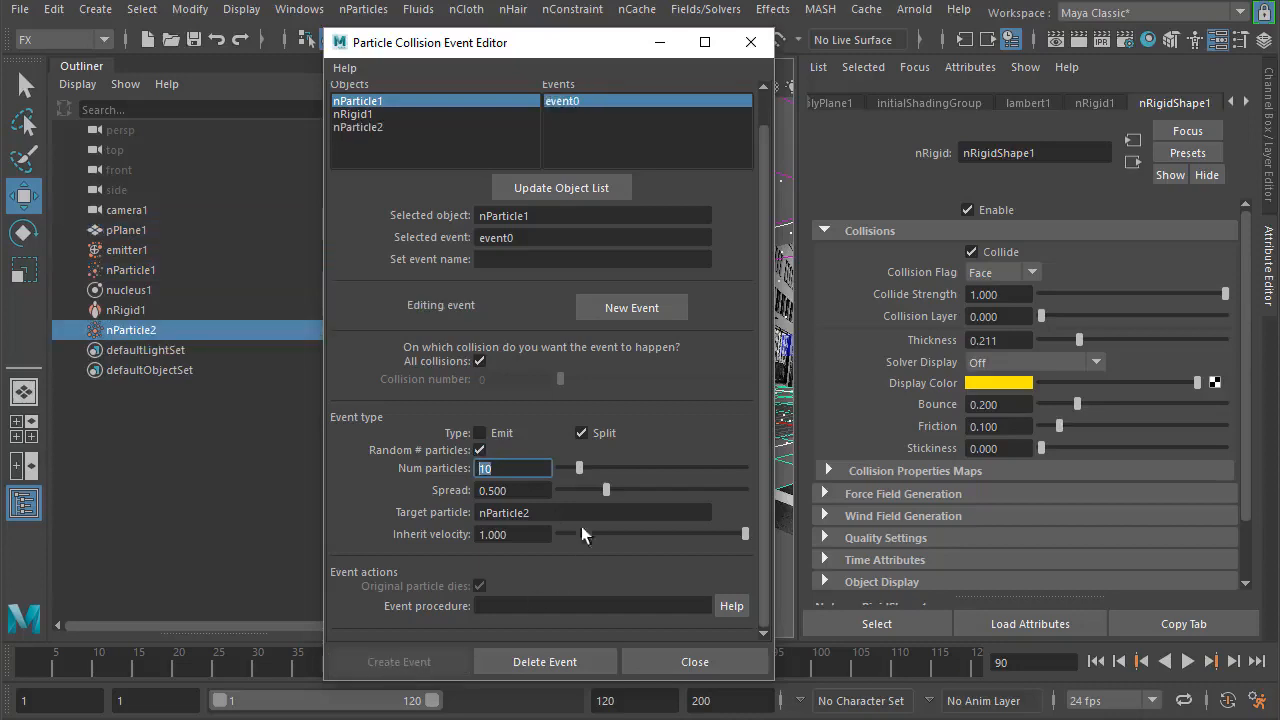
pyautogui.click(749, 44)
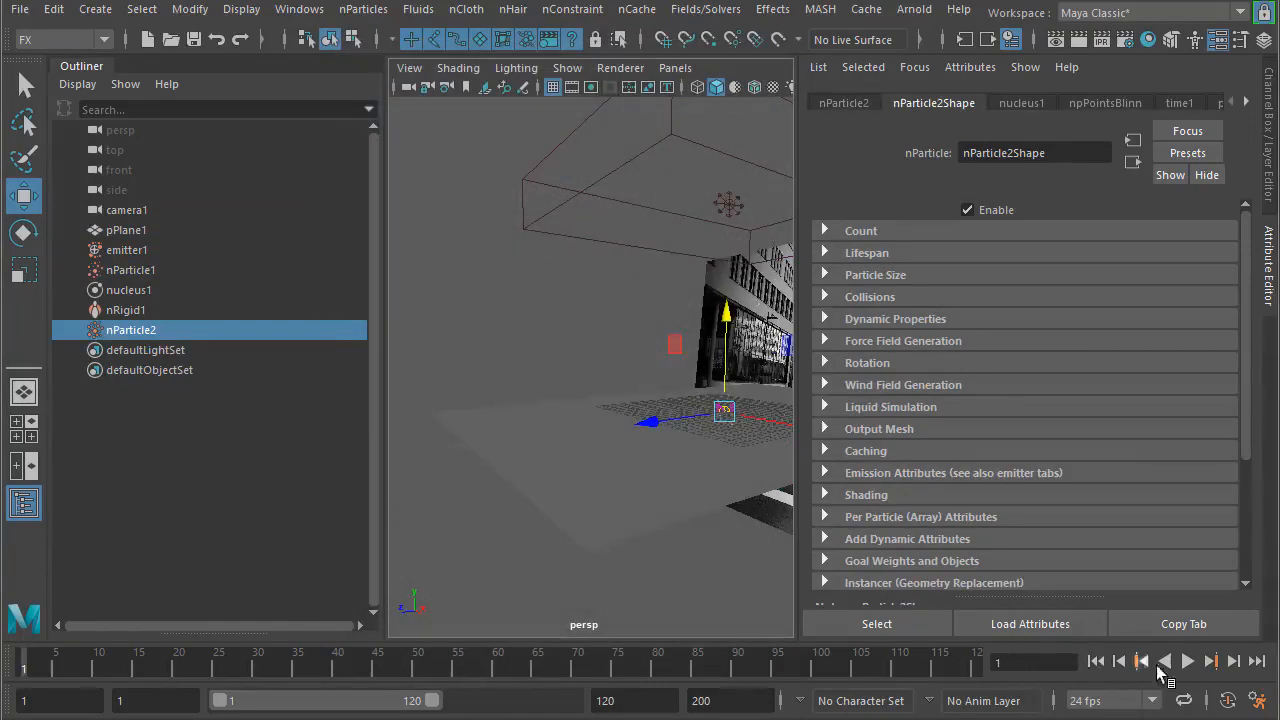
# - Play the simulation twice from the first frame and examine how the particles split where they hit the ground plane
pyautogui.click(1187, 661)
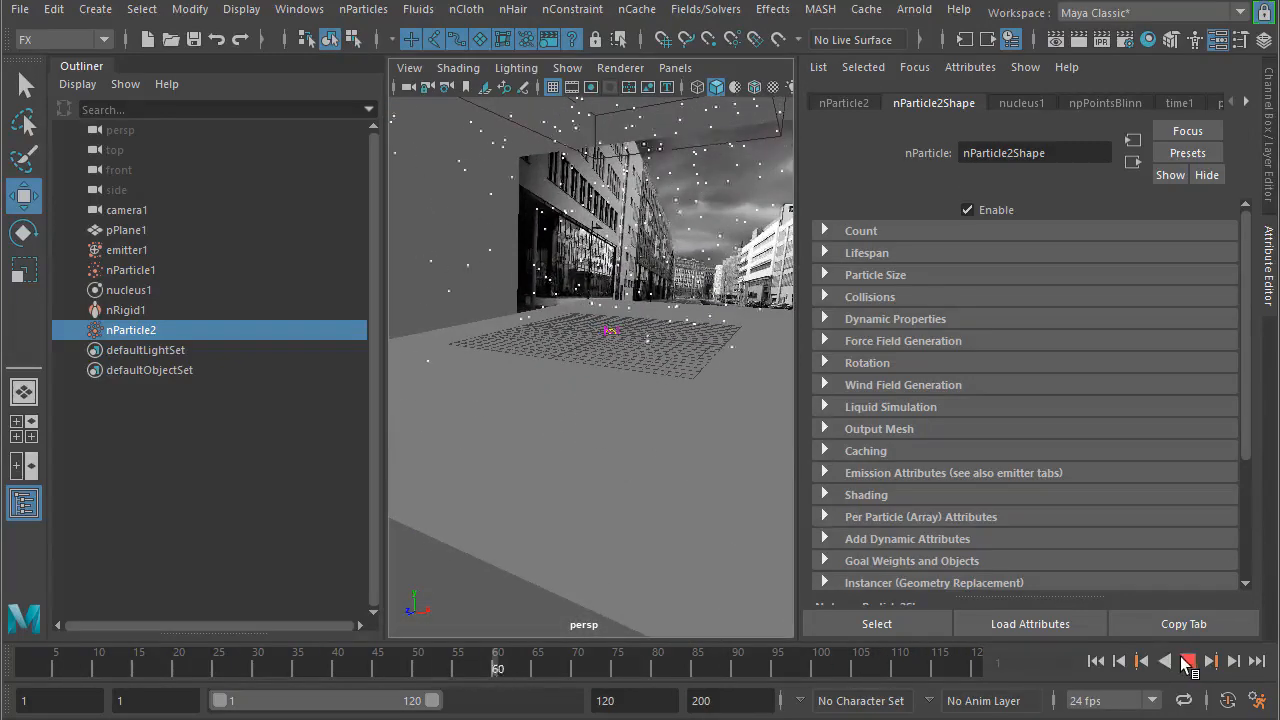
pyautogui.click(1188, 661)
pyautogui.keyDown('alt'); pyautogui.moveTo(462, 349); pyautogui.dragTo(481, 363, button='right'); pyautogui.keyUp('alt')
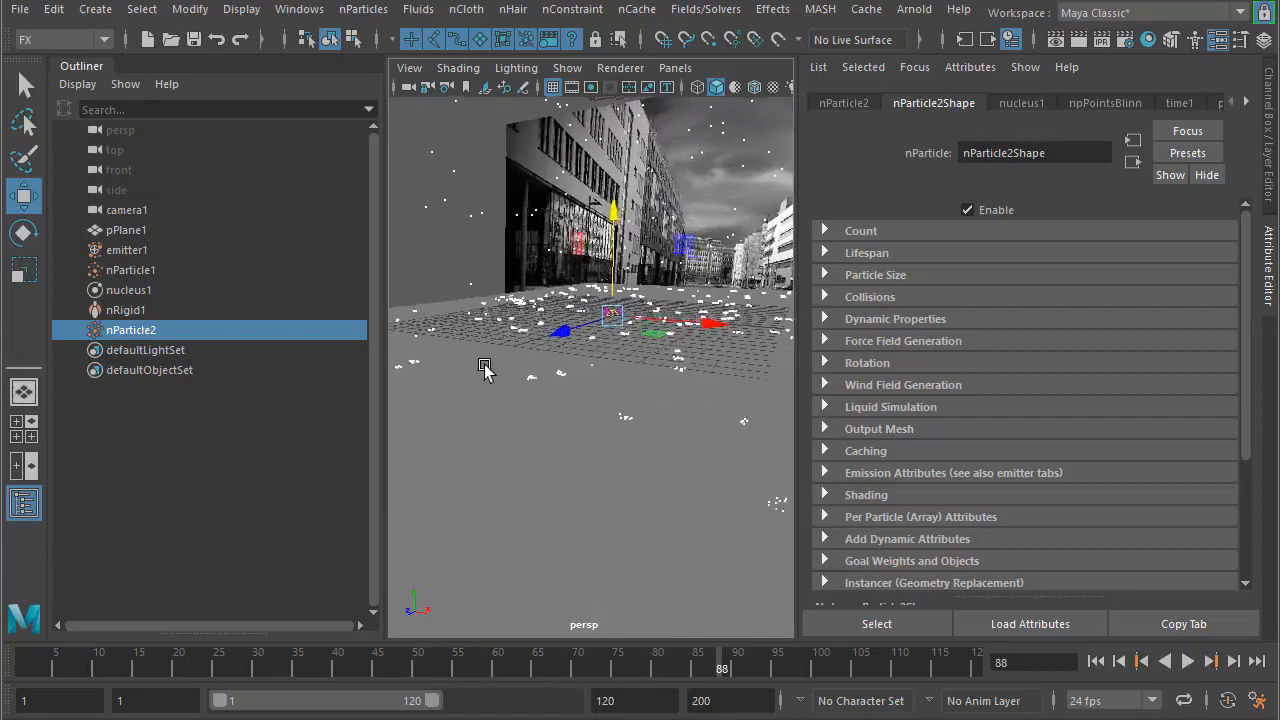
pyautogui.click(1096, 661)
pyautogui.click(1188, 661)
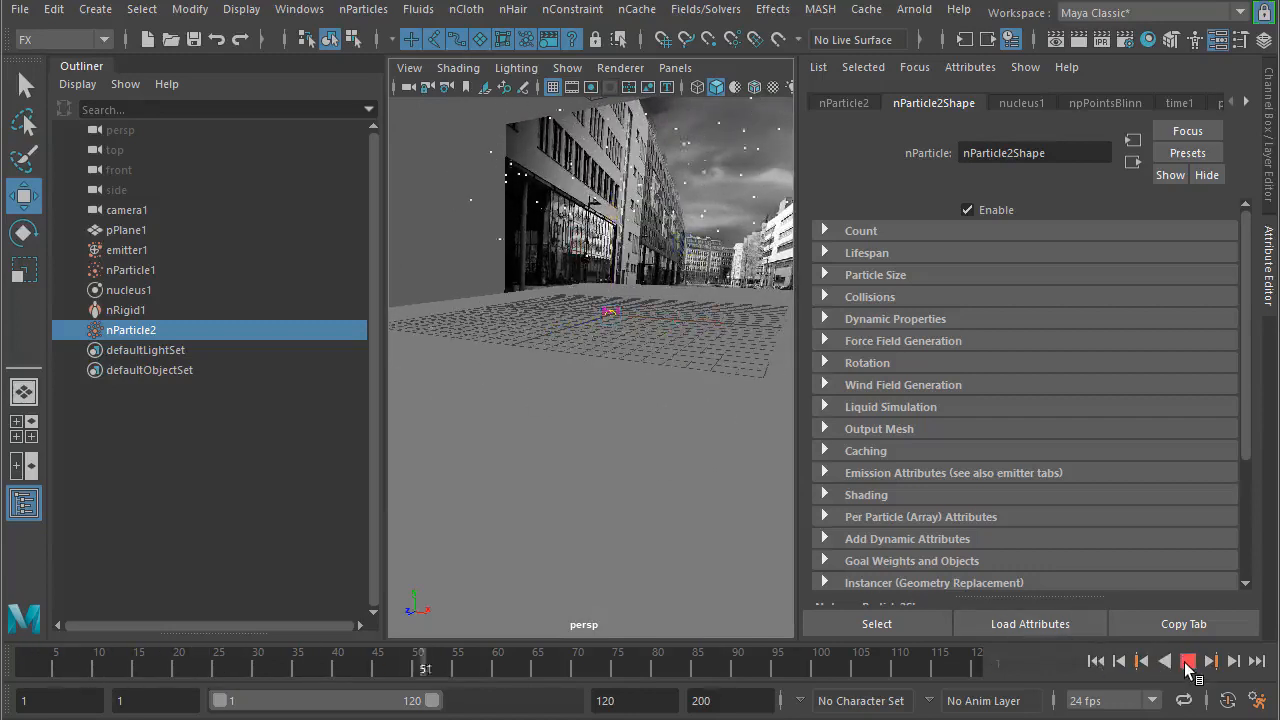
pyautogui.click(1188, 661)
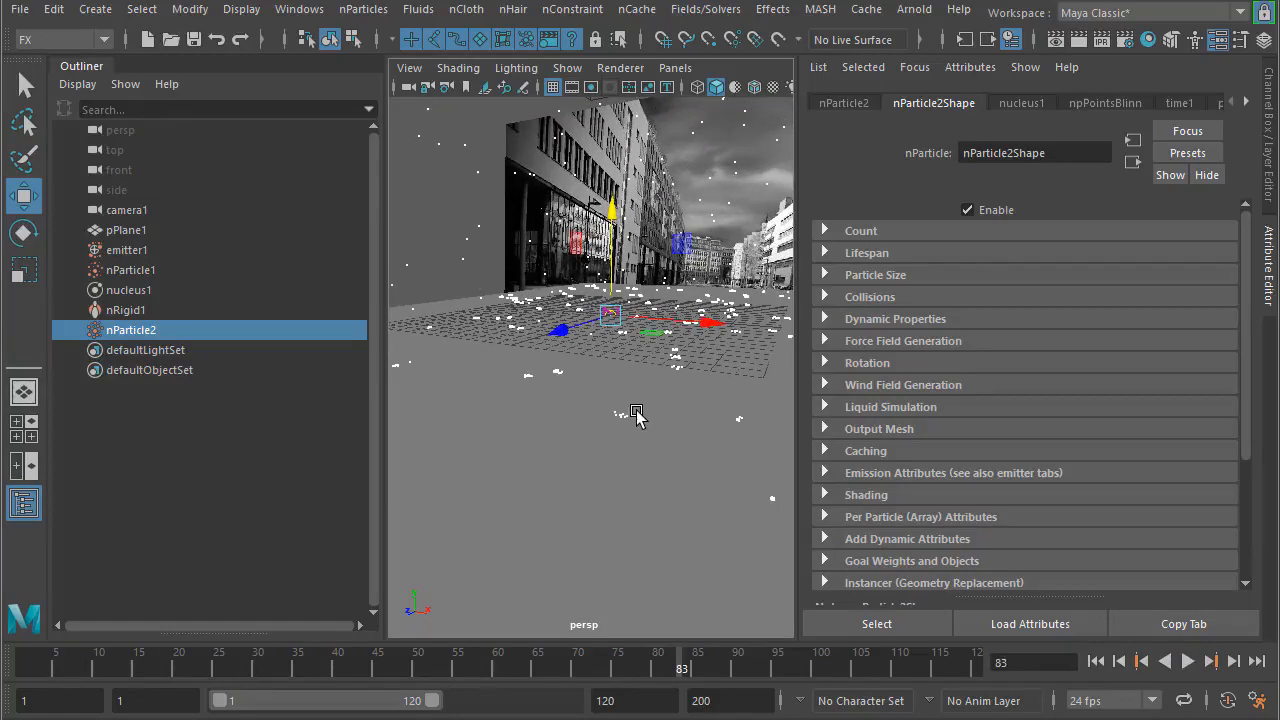
pyautogui.keyDown('alt'); pyautogui.moveTo(624, 412); pyautogui.dragTo(463, 237); pyautogui.keyUp('alt')
# - Set the emission rate of nParticle1's emitter to 400 particles per second
pyautogui.click(504, 250)
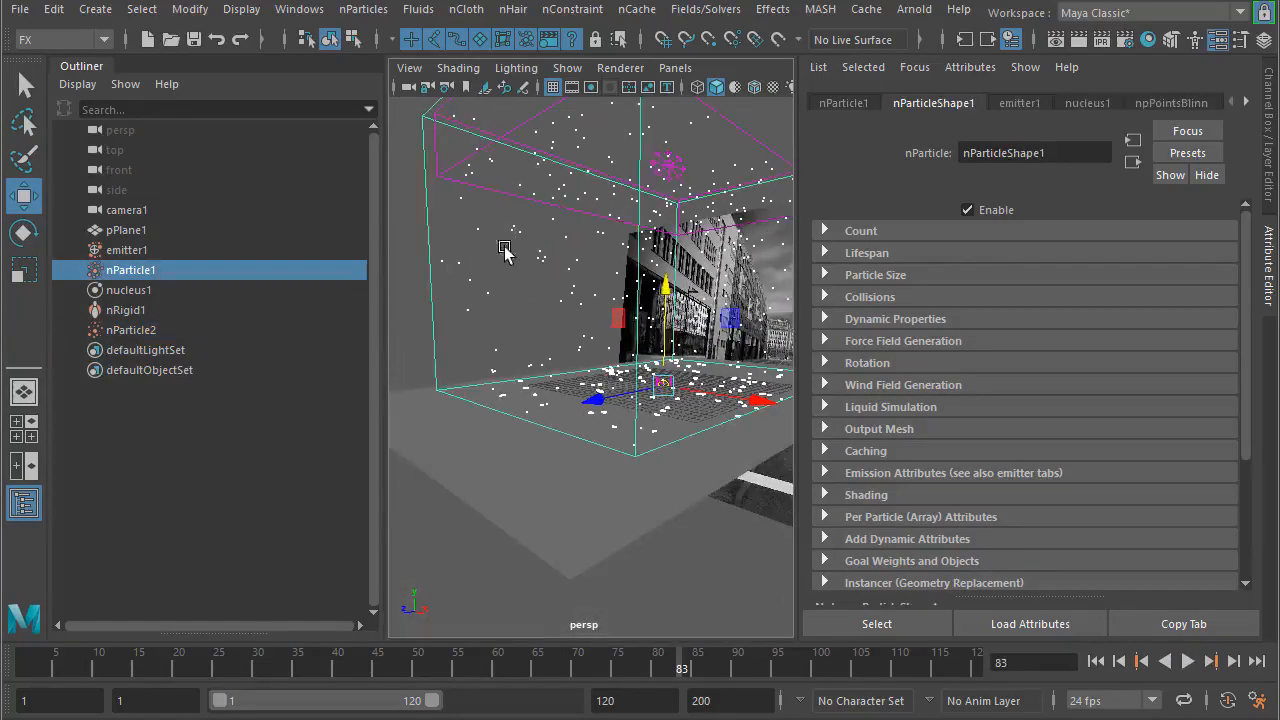
pyautogui.click(1017, 104)
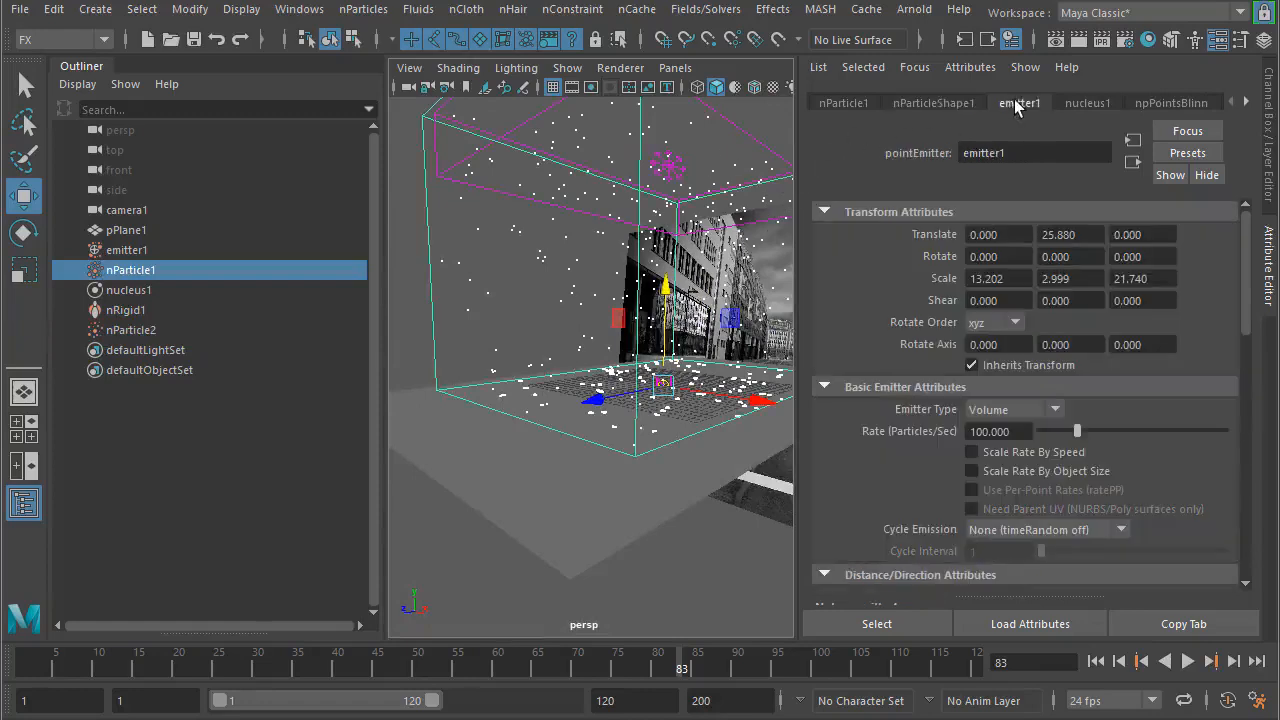
pyautogui.moveTo(1023, 432); pyautogui.dragTo(890, 437)
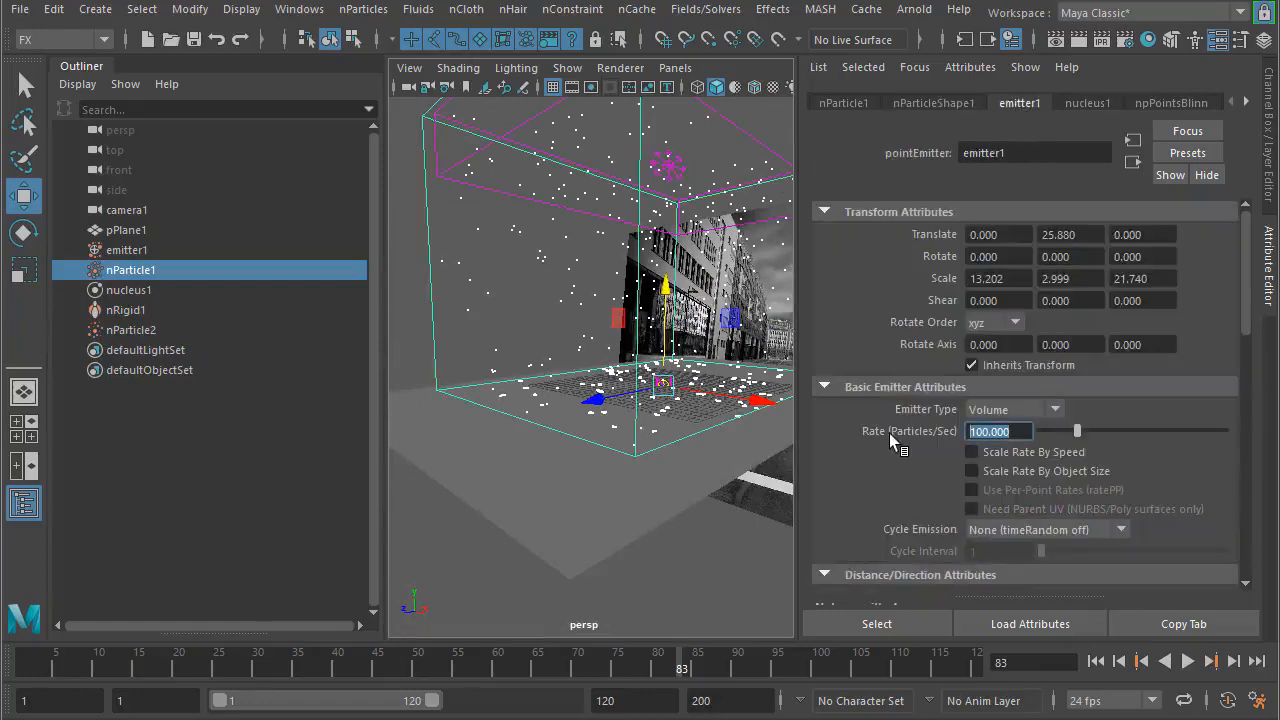
pyautogui.write('400')
pyautogui.press('Return')
# - Replay the simulation to about frame 90, continue to frame 110 and examine the density of the splashes on the ground
pyautogui.click(1096, 661)
pyautogui.click(1188, 662)
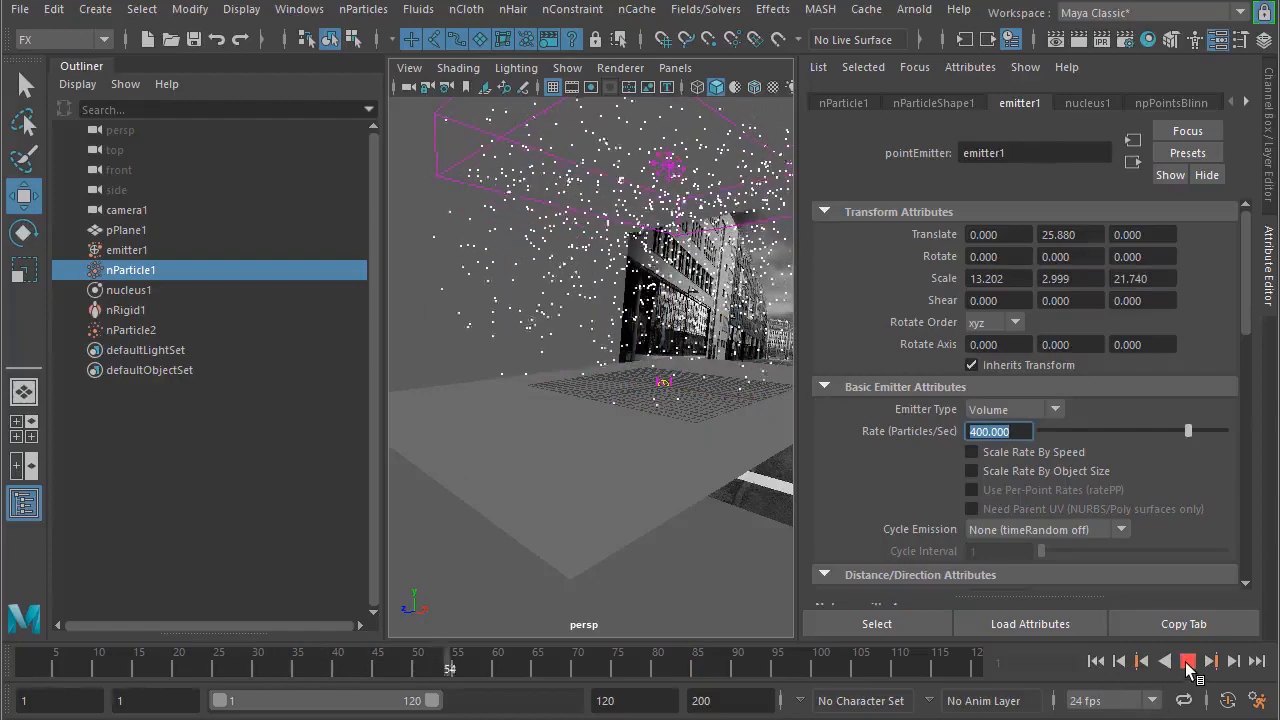
pyautogui.click(1187, 666)
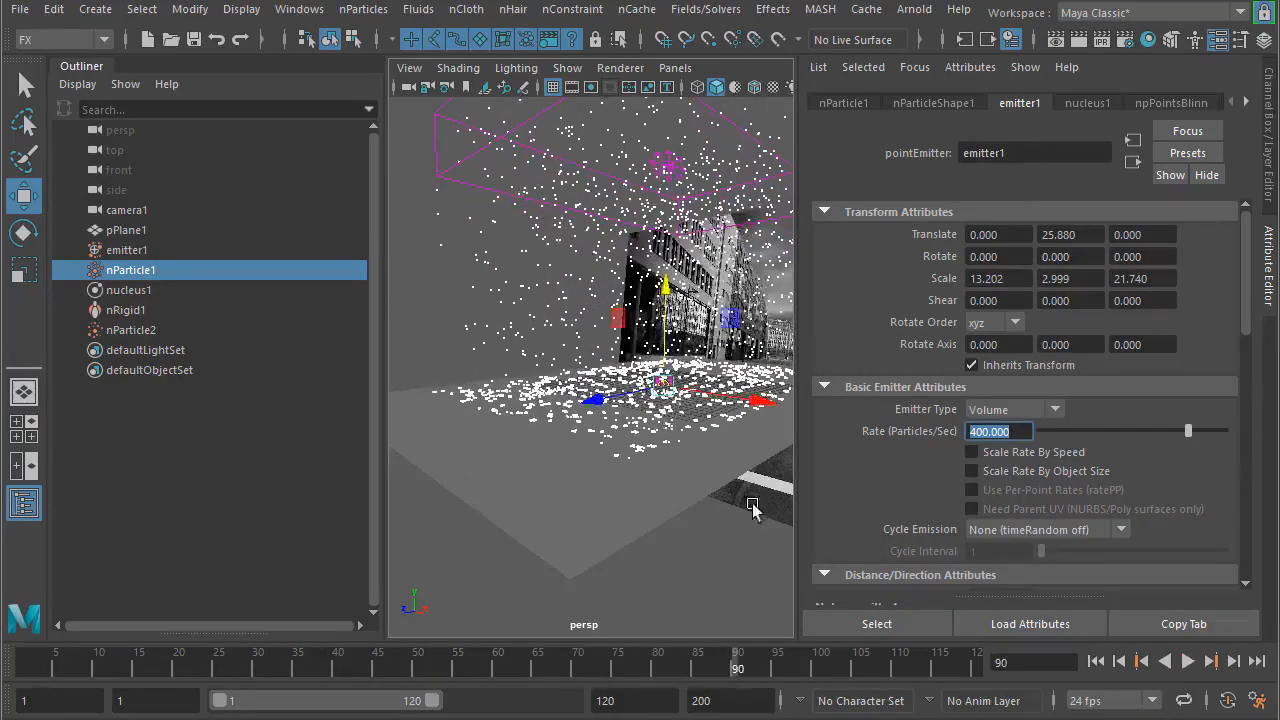
pyautogui.keyDown('alt'); pyautogui.moveTo(704, 469); pyautogui.dragTo(672, 440); pyautogui.keyUp('alt')
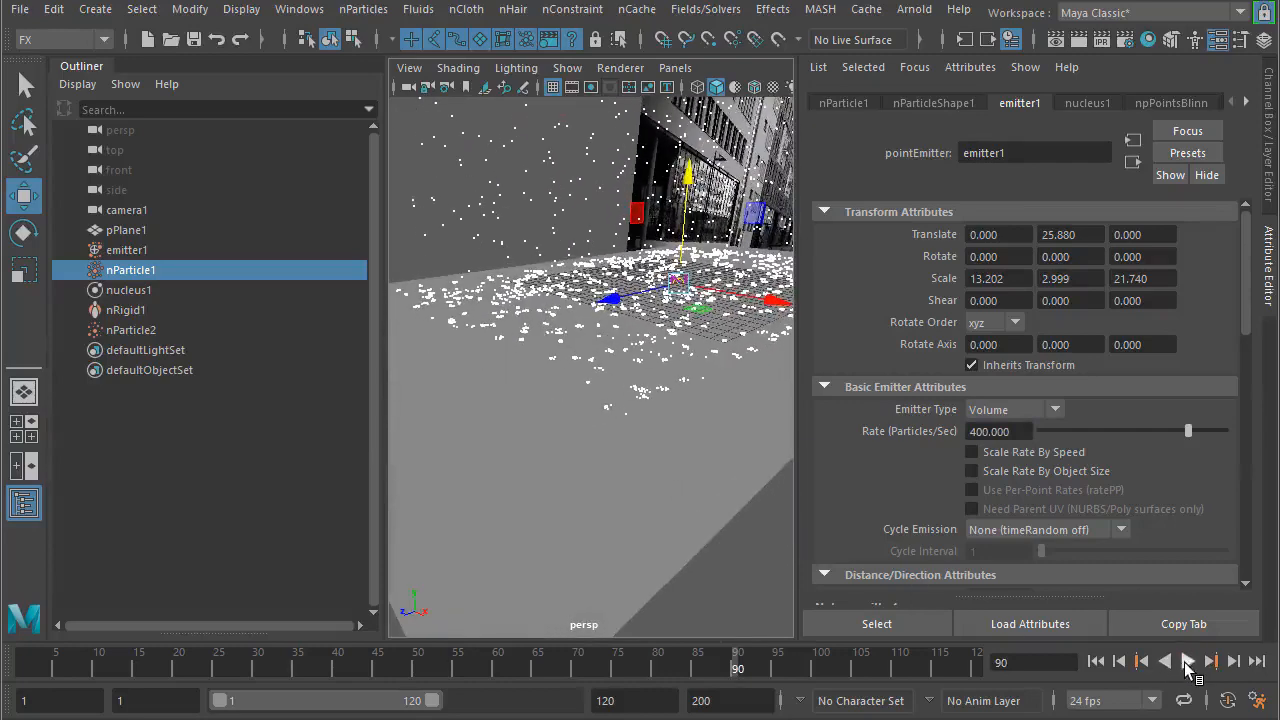
pyautogui.click(1187, 662)
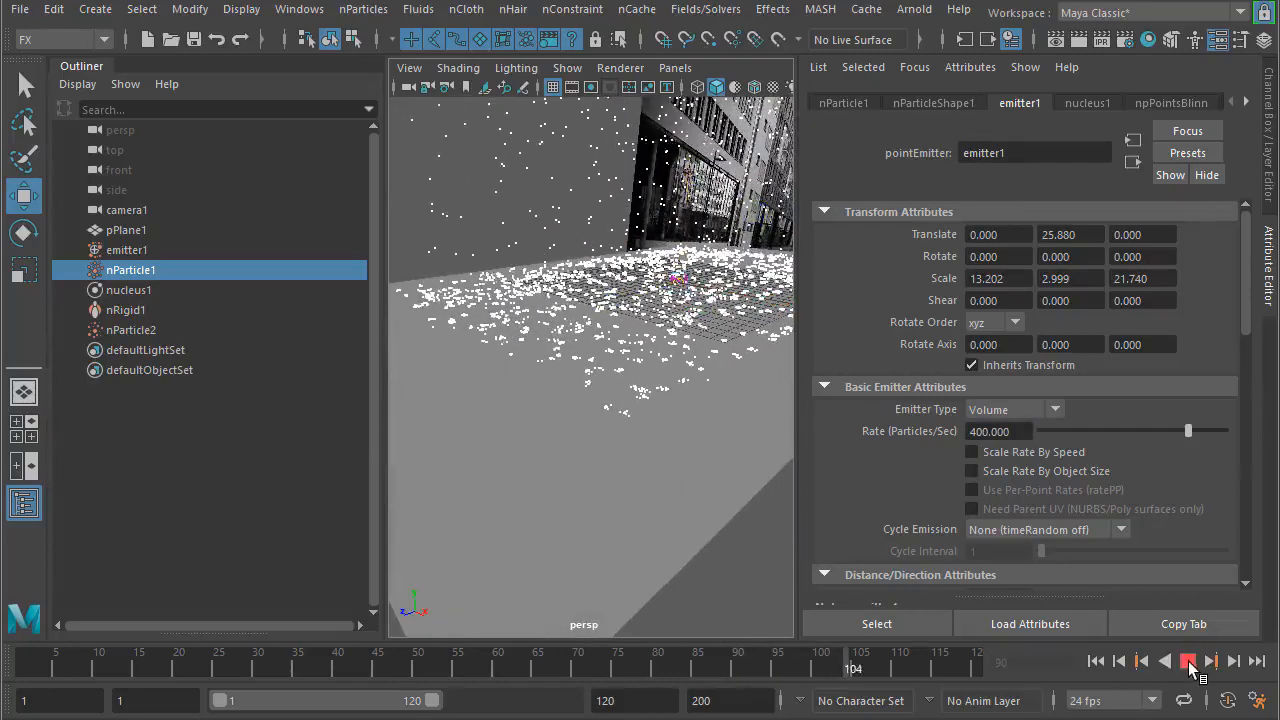
pyautogui.click(1187, 662)
pyautogui.moveTo(600, 451)
pyautogui.keyDown('alt'); pyautogui.mouseDown()
pyautogui.moveTo(634, 466)
pyautogui.moveTo(666, 449)
pyautogui.moveTo(623, 457)
pyautogui.mouseUp(); pyautogui.keyUp('alt')
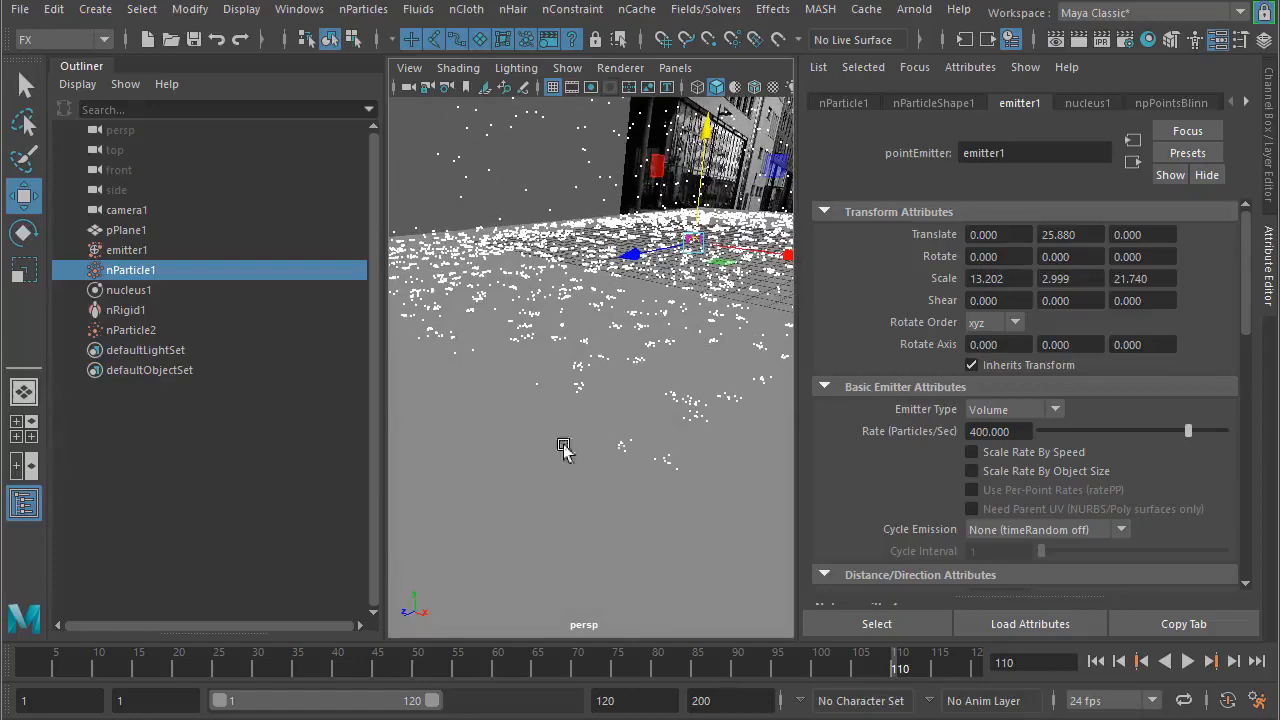
# - Inspect the extent of the split particles nParticle2, return to the first frame and compare with nParticle1
pyautogui.click(130, 330)
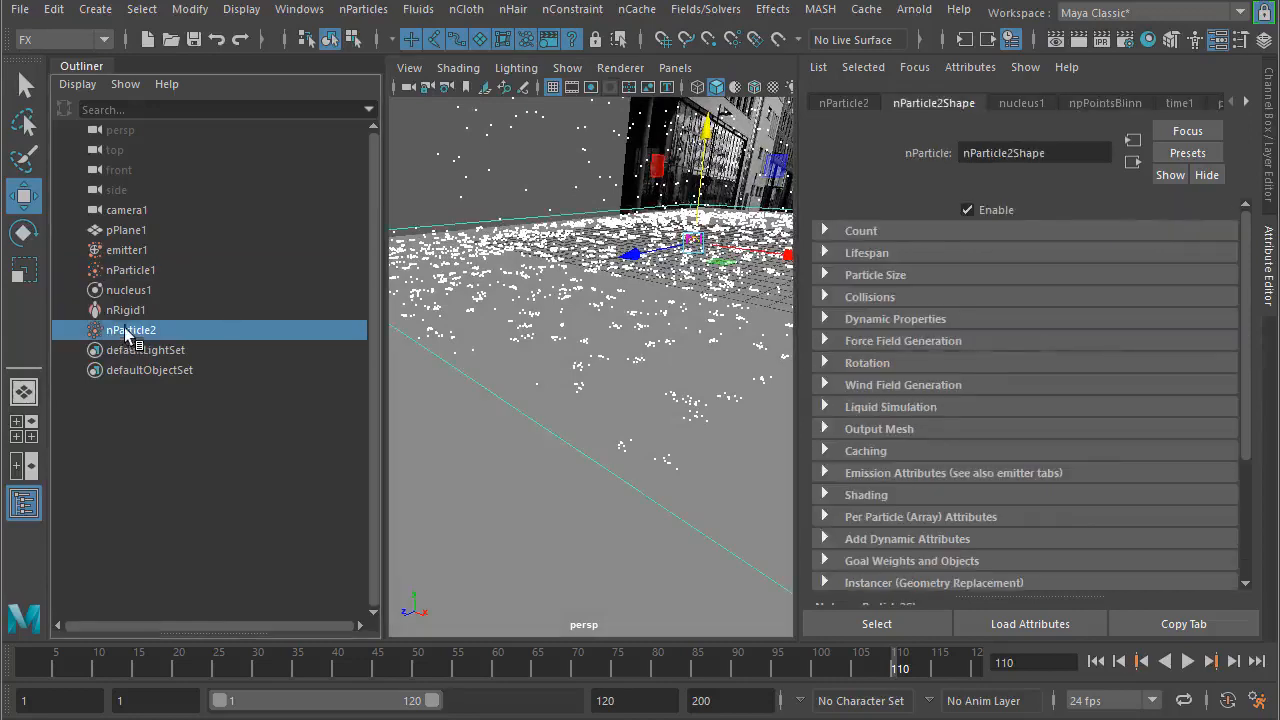
pyautogui.keyDown('alt'); pyautogui.moveTo(480, 390); pyautogui.dragTo(515, 385); pyautogui.keyUp('alt')
pyautogui.scroll(-3, 516, 384)
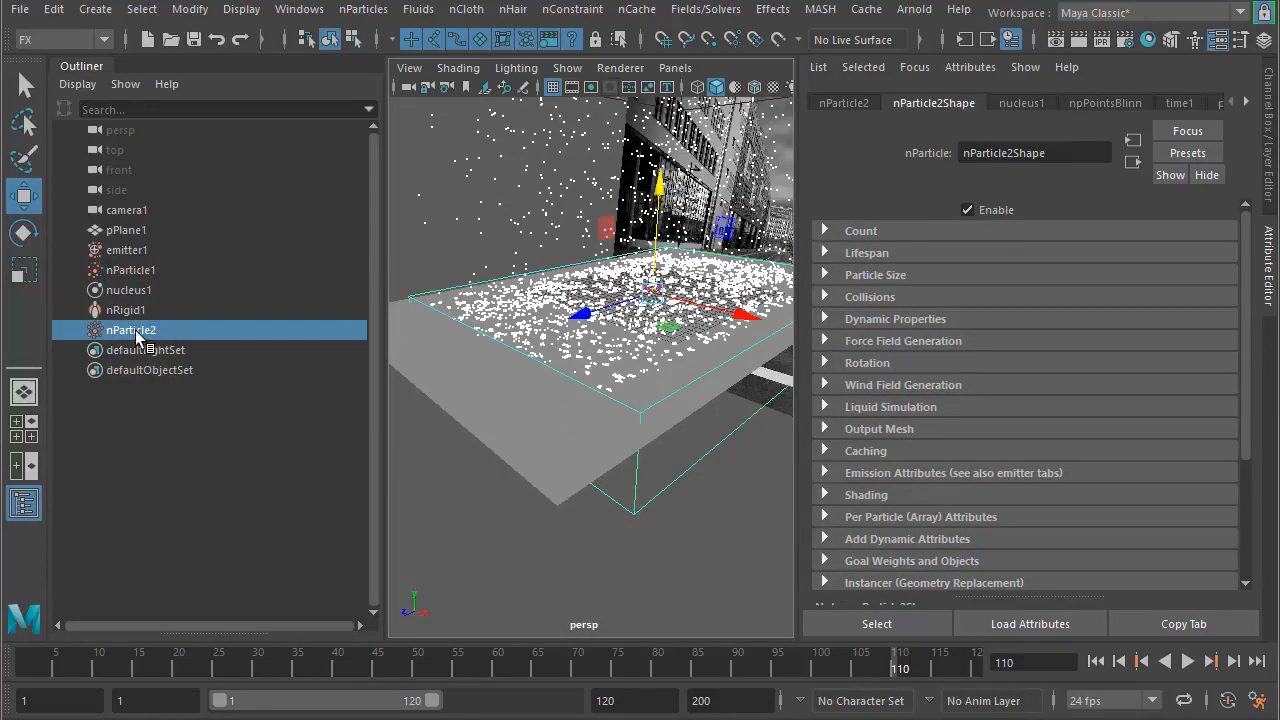
pyautogui.keyDown('alt'); pyautogui.moveTo(611, 392); pyautogui.dragTo(656, 405); pyautogui.keyUp('alt')
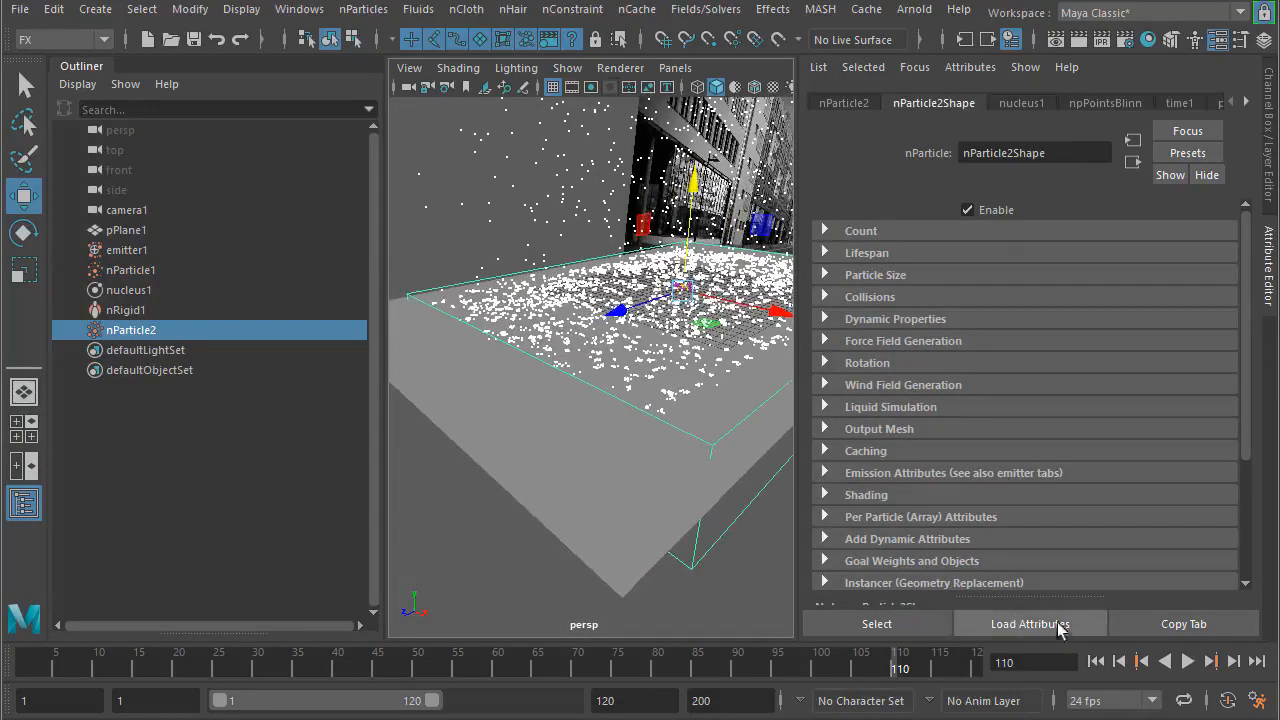
pyautogui.click(1096, 661)
pyautogui.keyDown('alt'); pyautogui.moveTo(549, 333); pyautogui.dragTo(500, 367, button='right'); pyautogui.keyUp('alt')
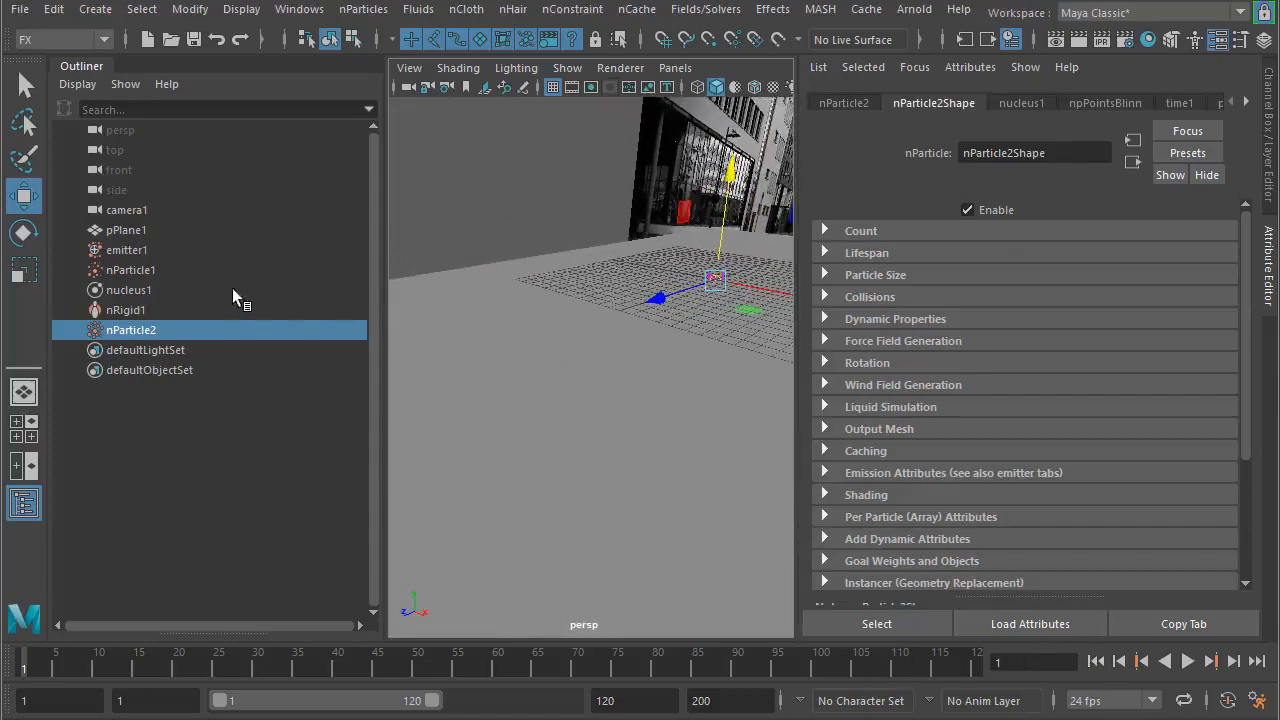
pyautogui.click(136, 272)
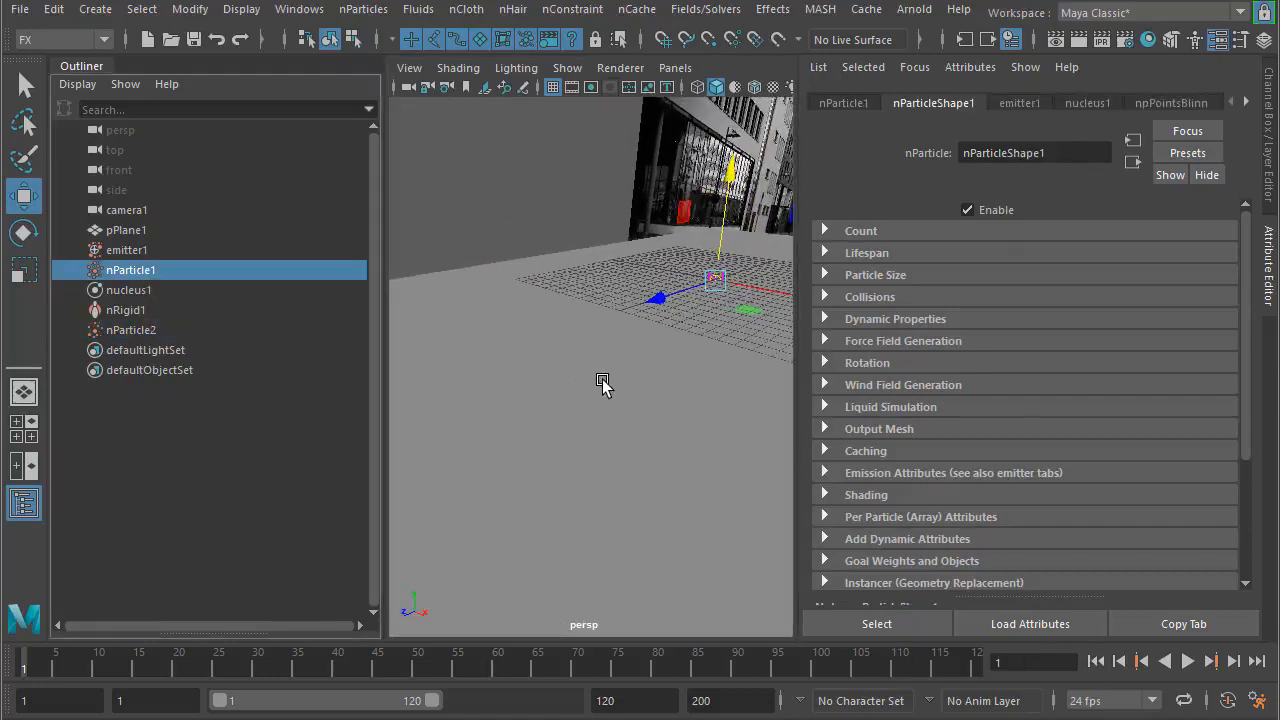
pyautogui.keyDown('alt'); pyautogui.moveTo(602, 379); pyautogui.dragTo(557, 381); pyautogui.keyUp('alt')
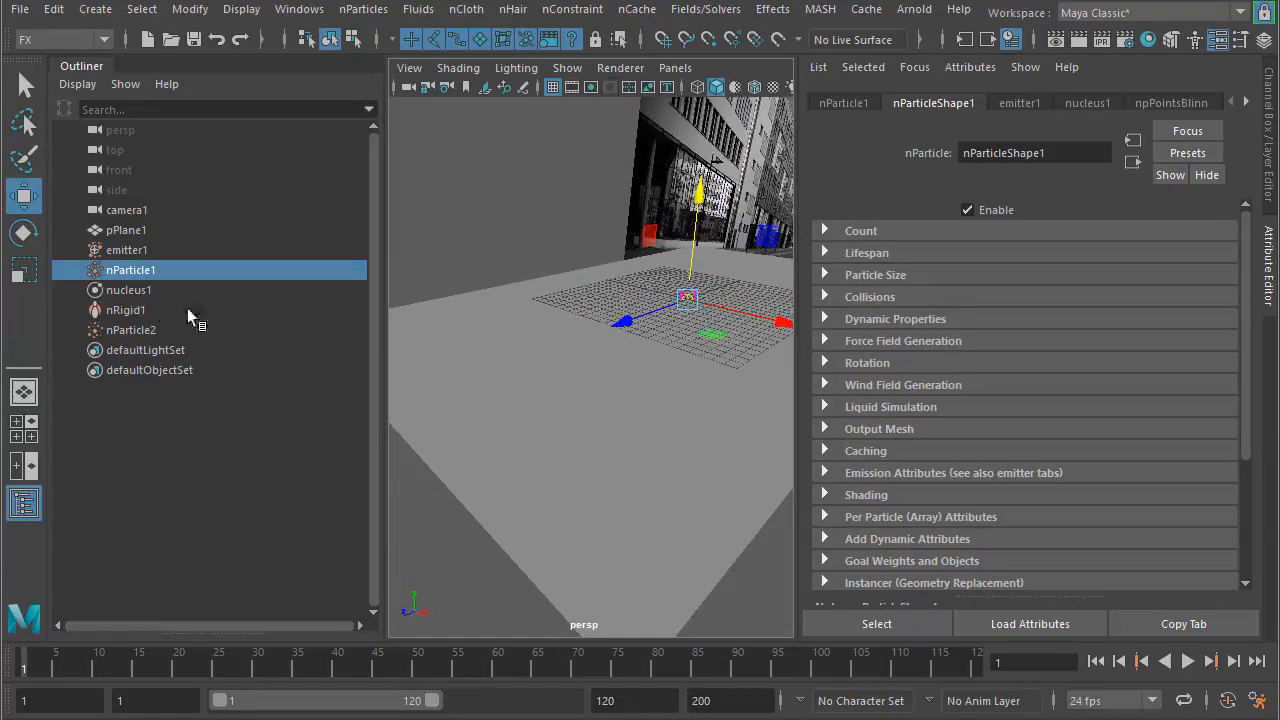
# - Set nParticle2's lifespan mode to Random range with a lifespan random value of 0.5
pyautogui.click(134, 332)
pyautogui.keyDown('alt'); pyautogui.moveTo(649, 383); pyautogui.dragTo(605, 393); pyautogui.keyUp('alt')
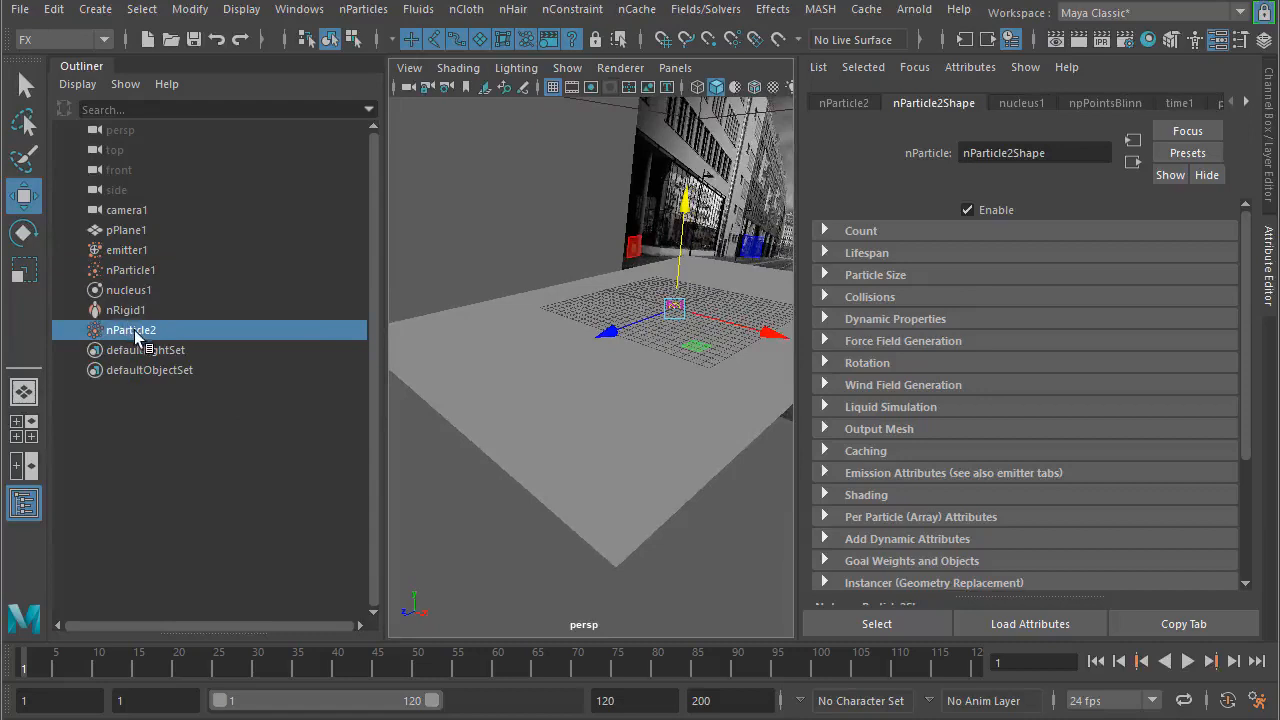
pyautogui.keyDown('alt'); pyautogui.moveTo(551, 388); pyautogui.dragTo(549, 391); pyautogui.keyUp('alt')
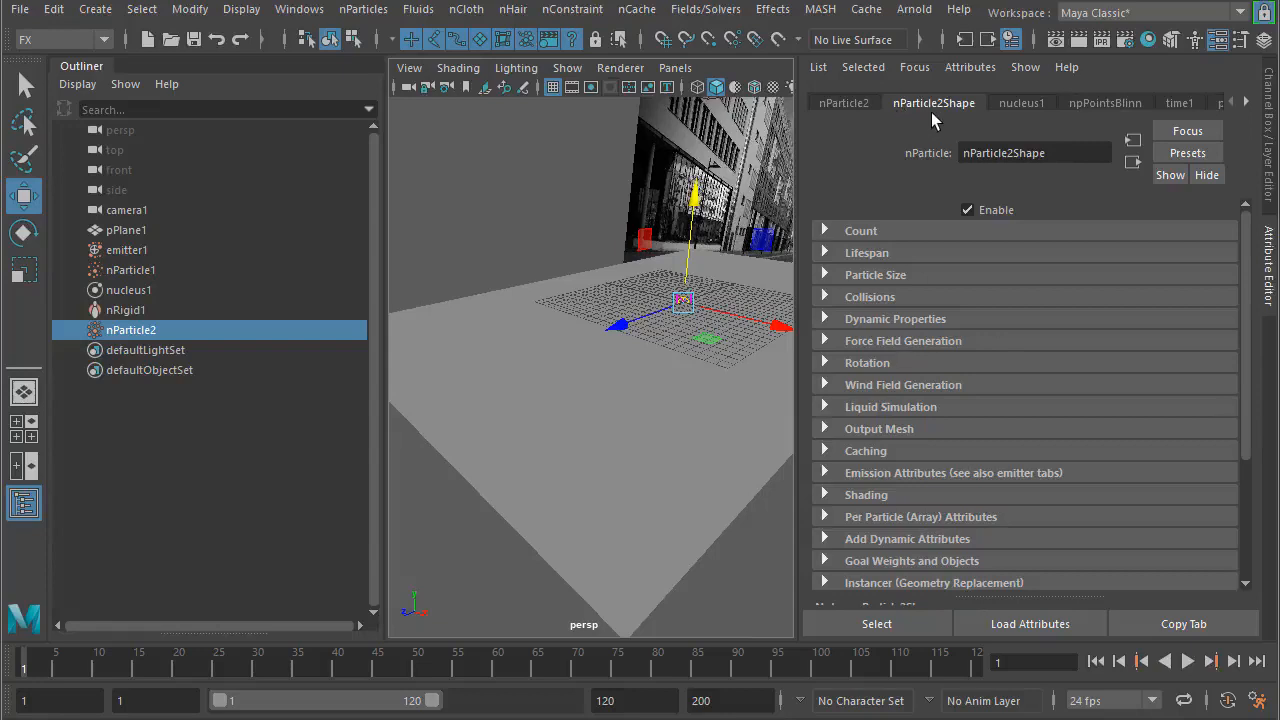
pyautogui.click(880, 255)
pyautogui.click(1037, 277)
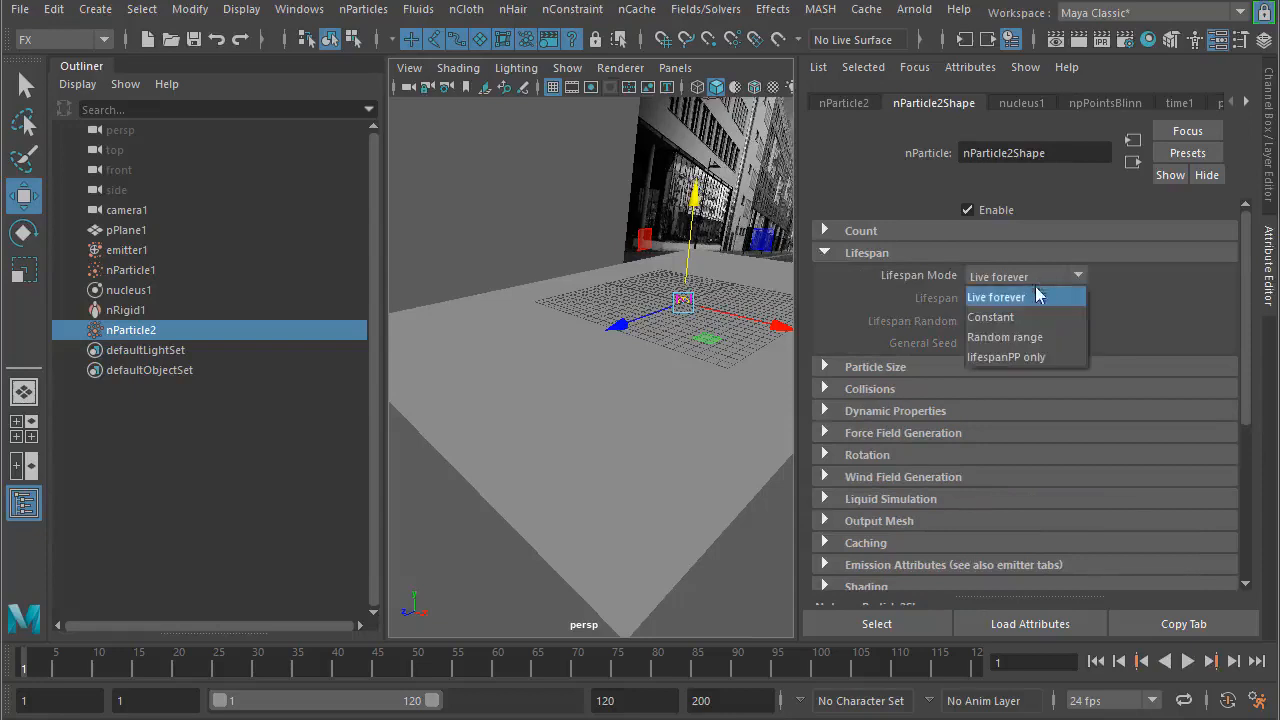
pyautogui.click(1037, 340)
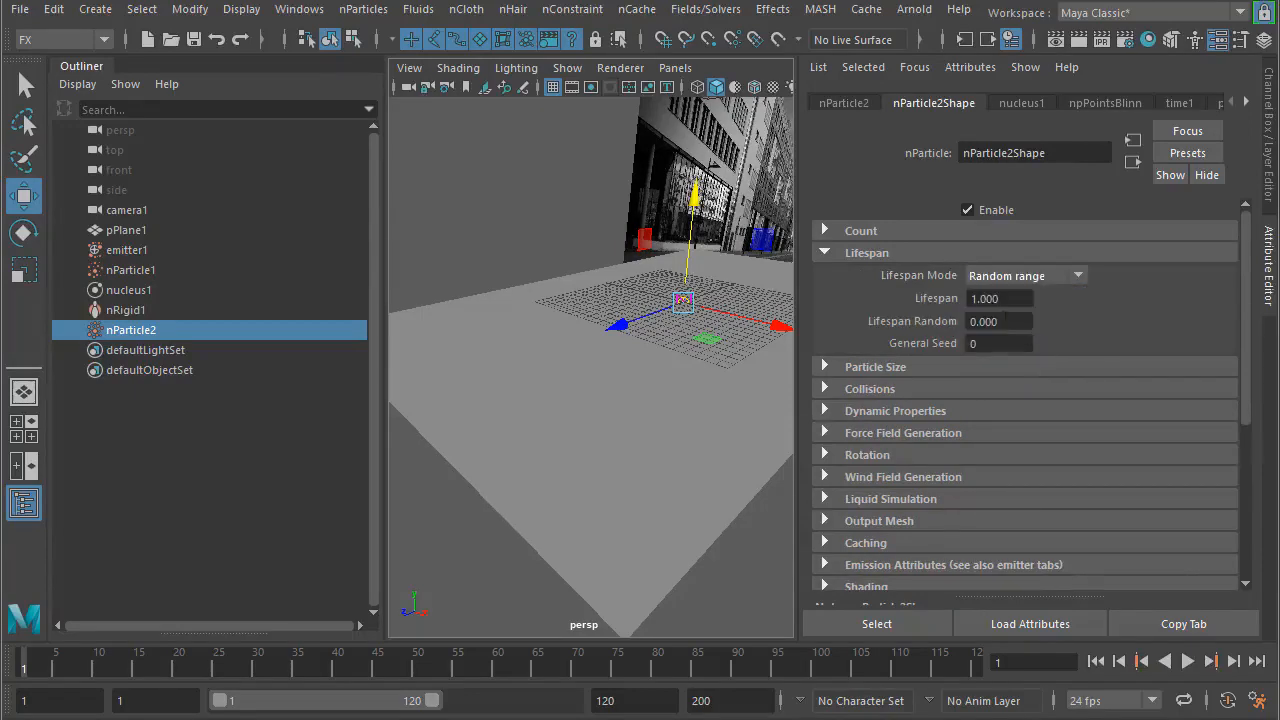
pyautogui.click(1005, 322)
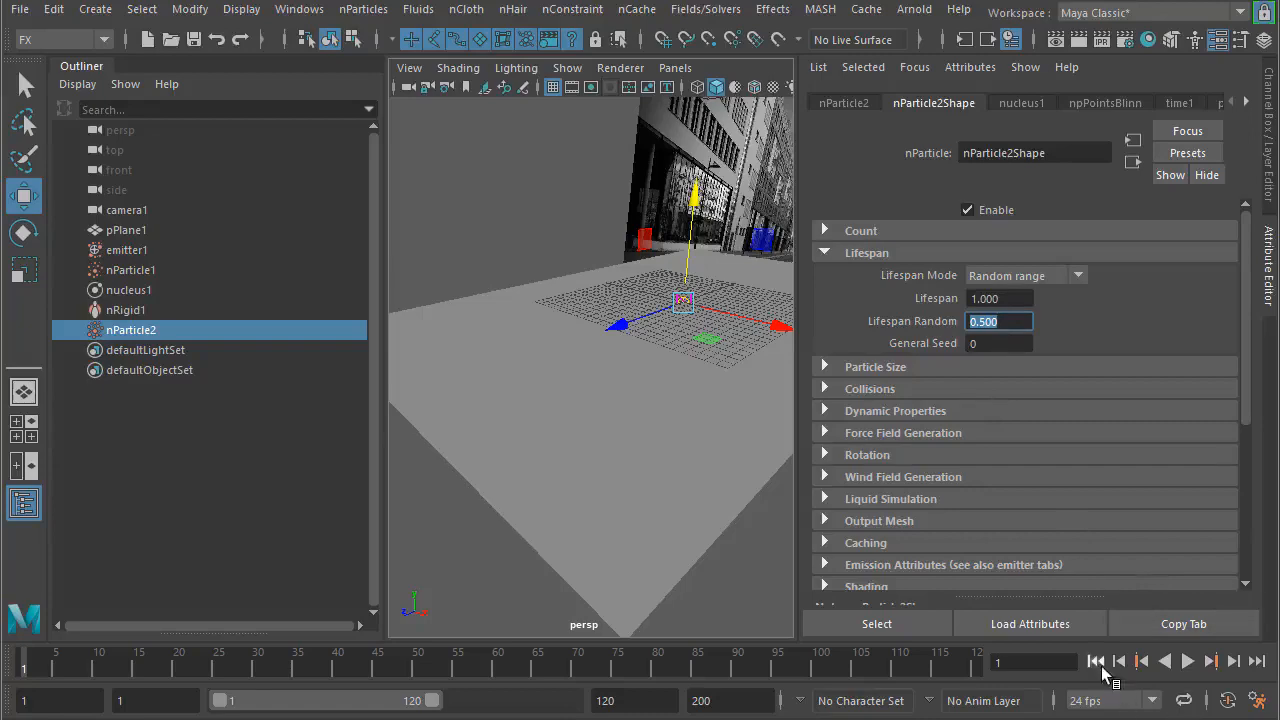
# - Replay the simulation, try a lifespan of 2 for nParticle2 and play again to about frame 83
pyautogui.click(1187, 661)
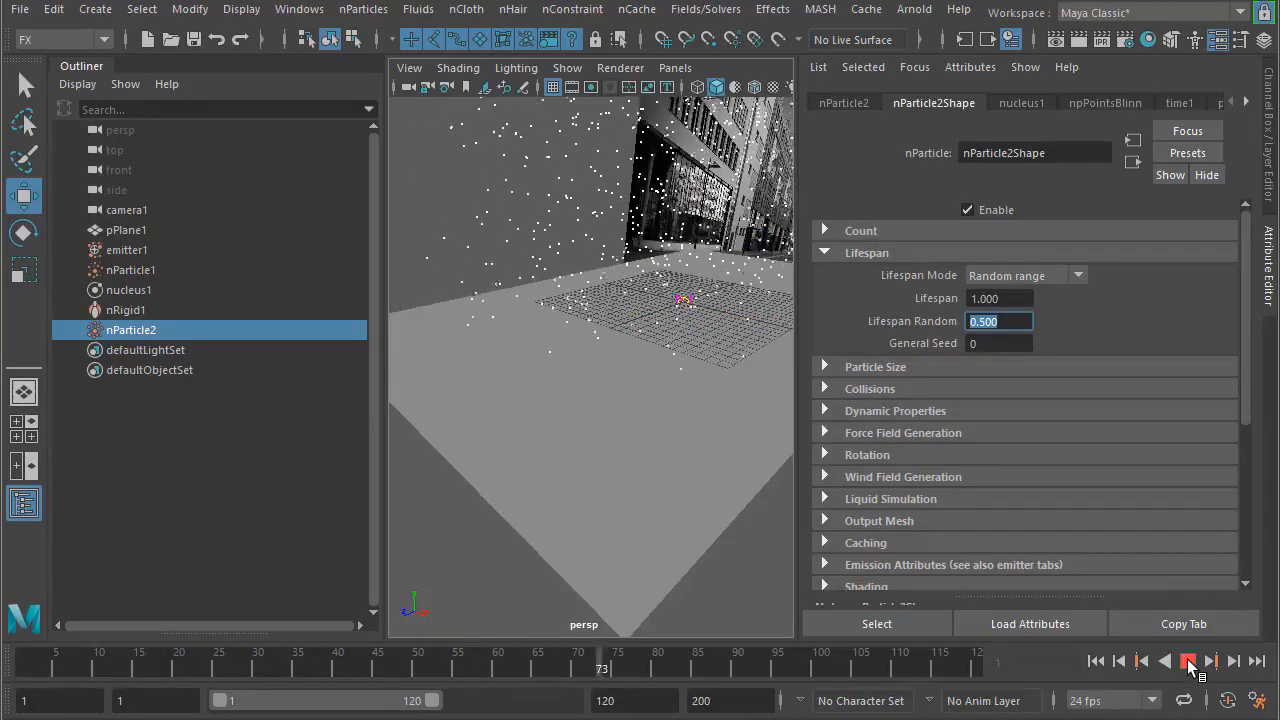
pyautogui.click(1188, 663)
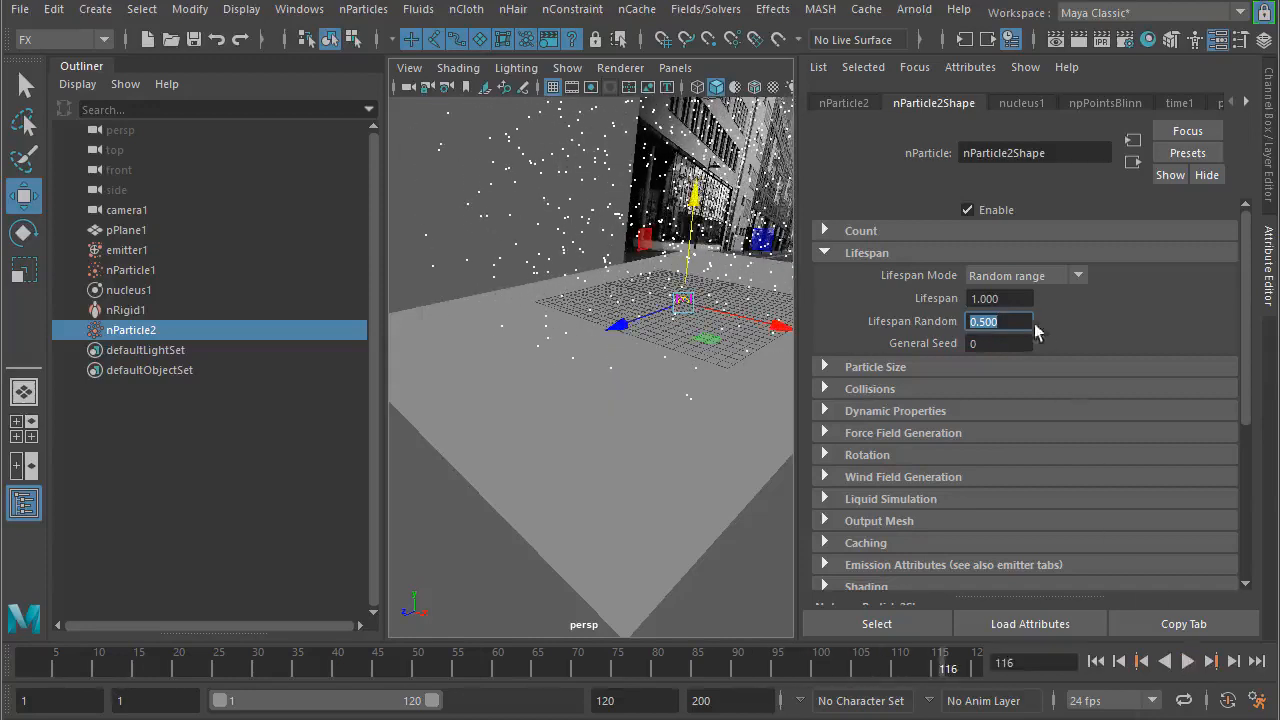
pyautogui.moveTo(1015, 300); pyautogui.dragTo(880, 302)
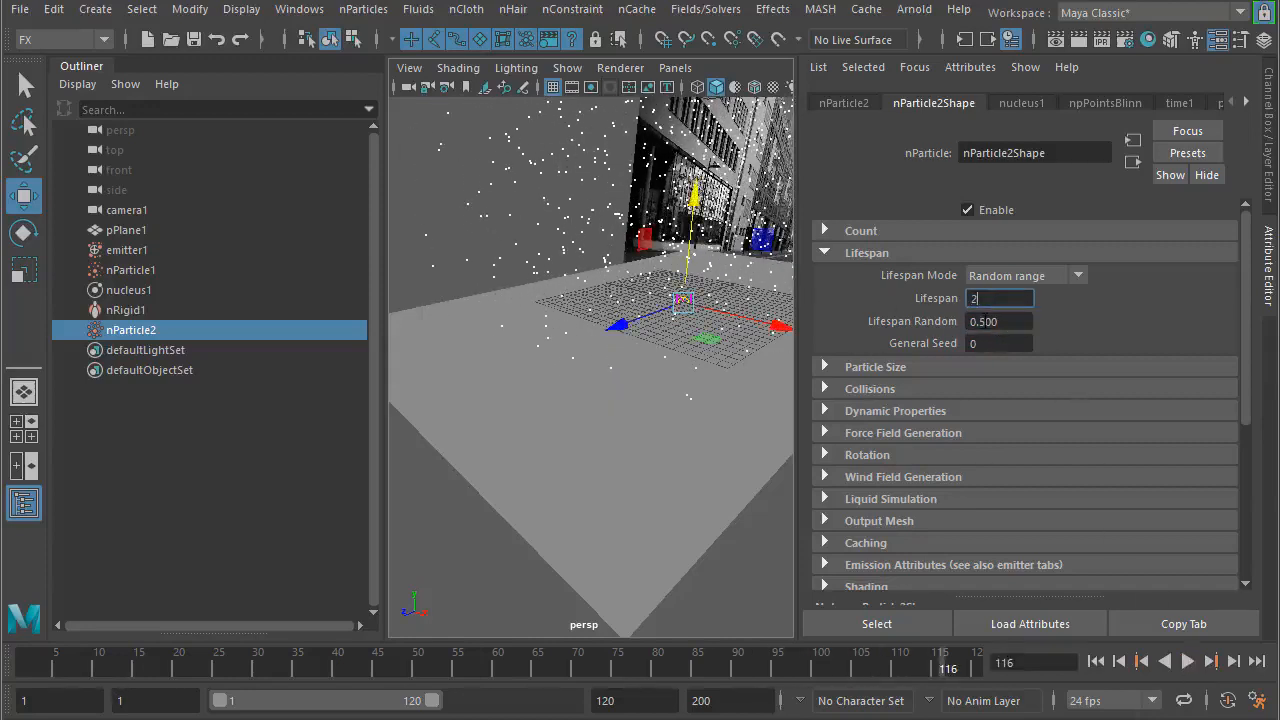
pyautogui.click(1096, 663)
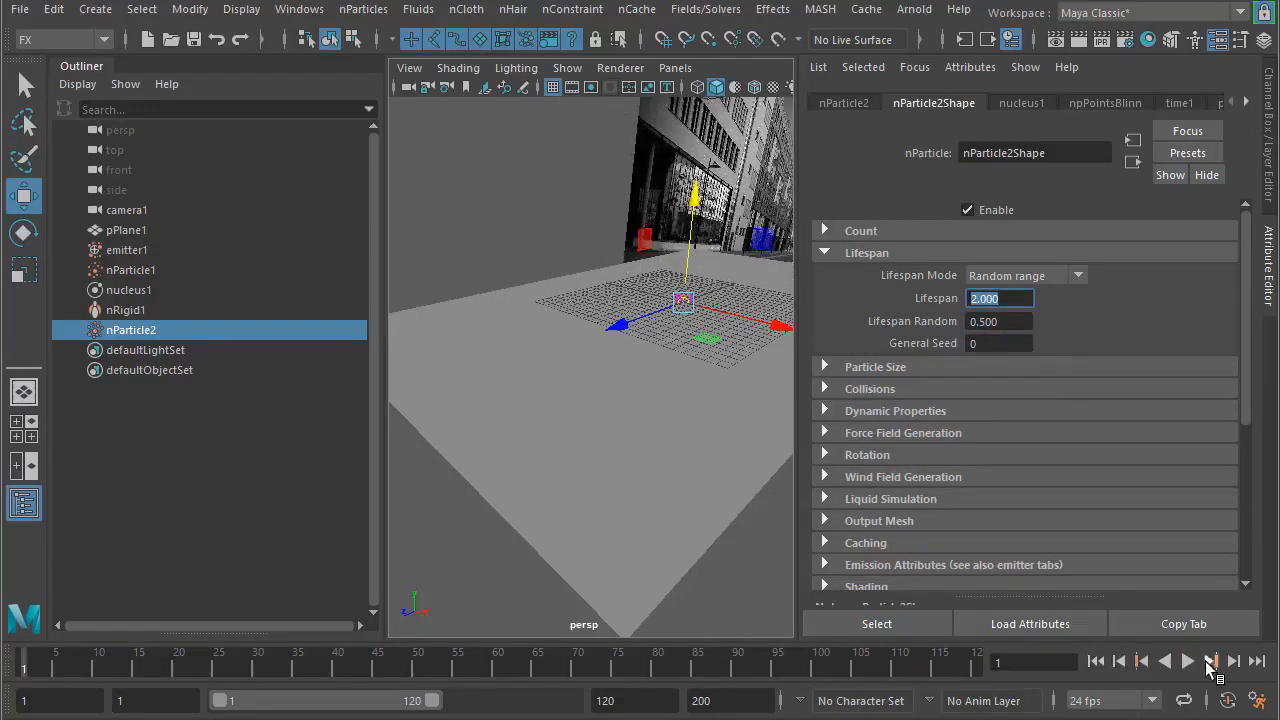
pyautogui.click(1188, 663)
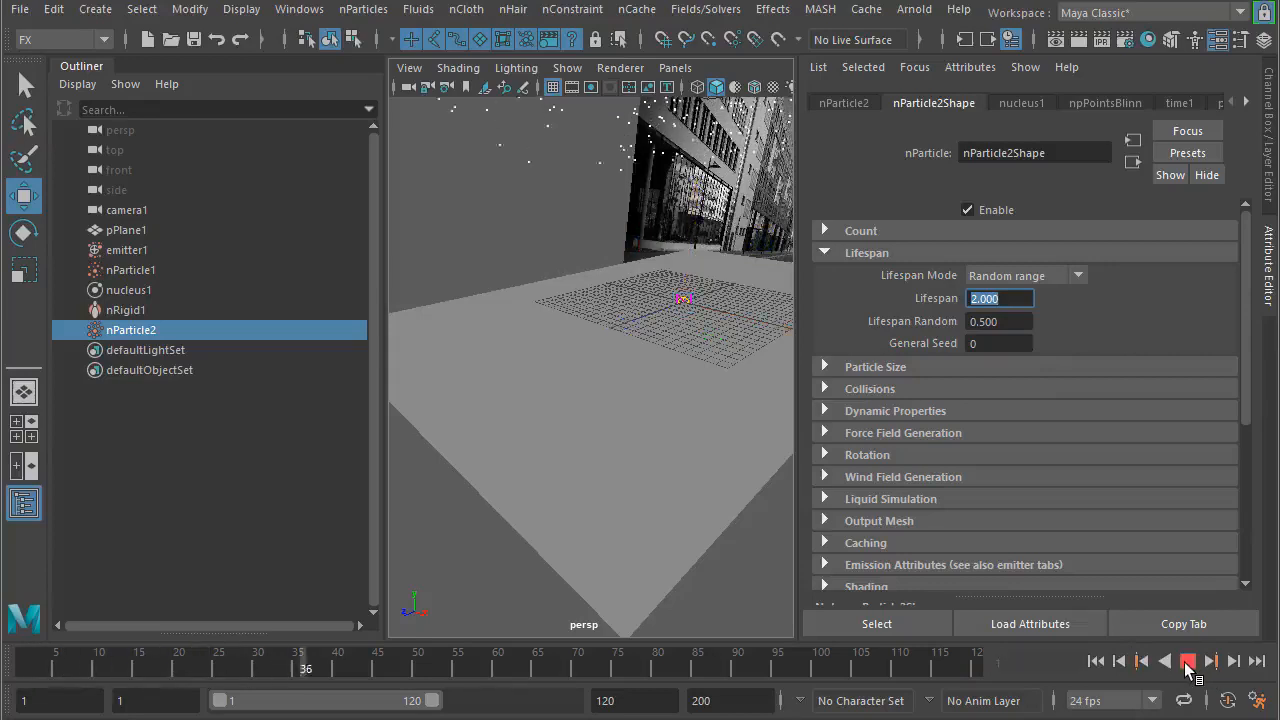
pyautogui.click(1188, 663)
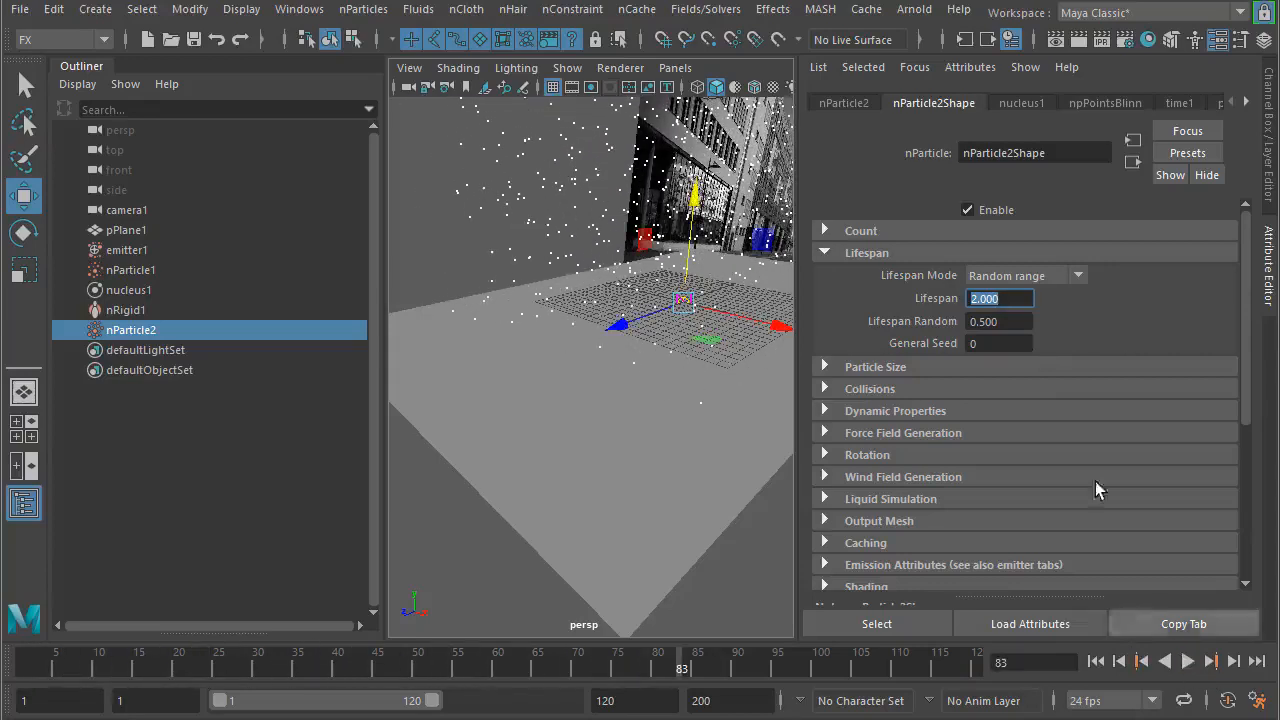
# - Try a lifespan of 6 for nParticle2 and replay the simulation from the first frame to about frame 102
pyautogui.write('6')
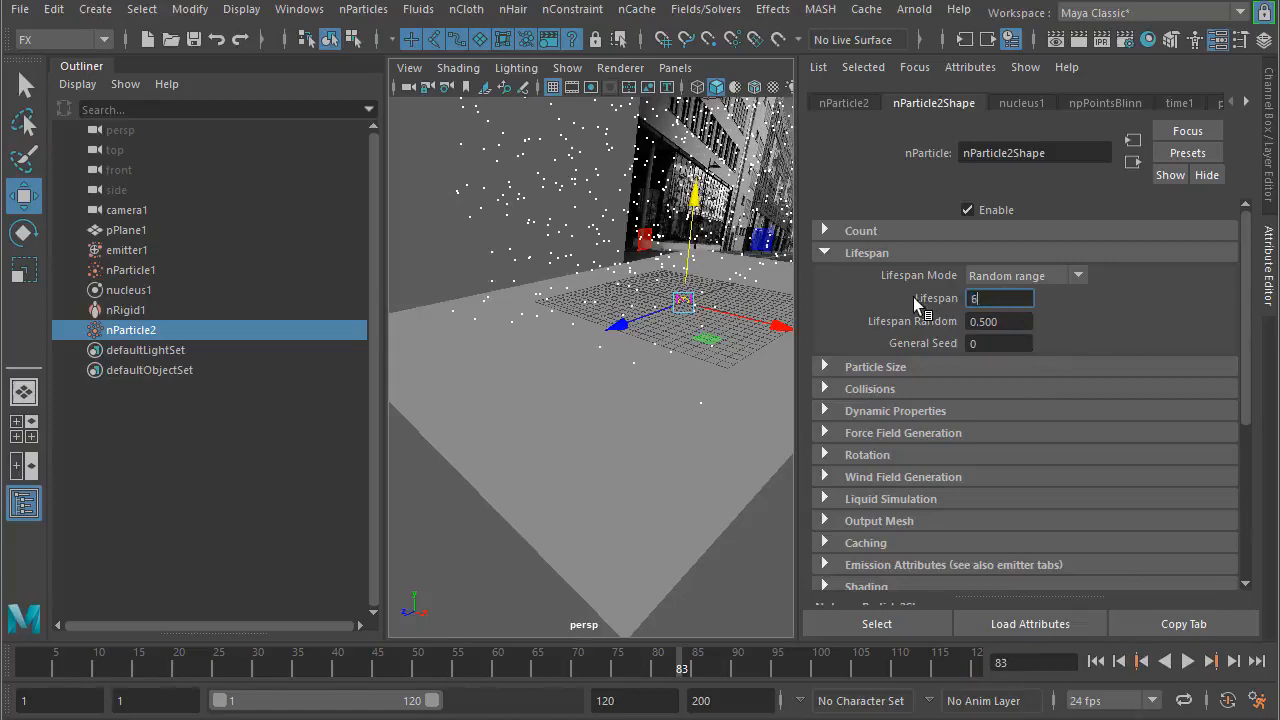
pyautogui.press('Return')
pyautogui.click(1096, 661)
pyautogui.click(1188, 661)
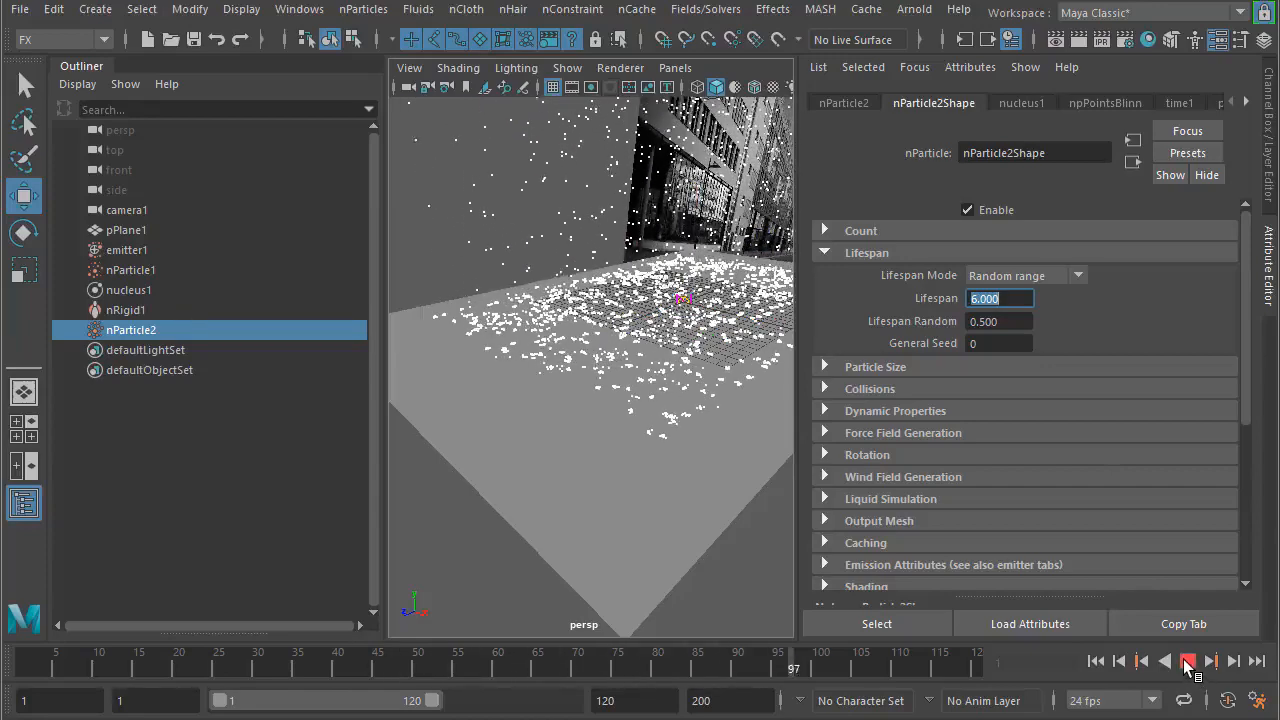
pyautogui.click(1188, 661)
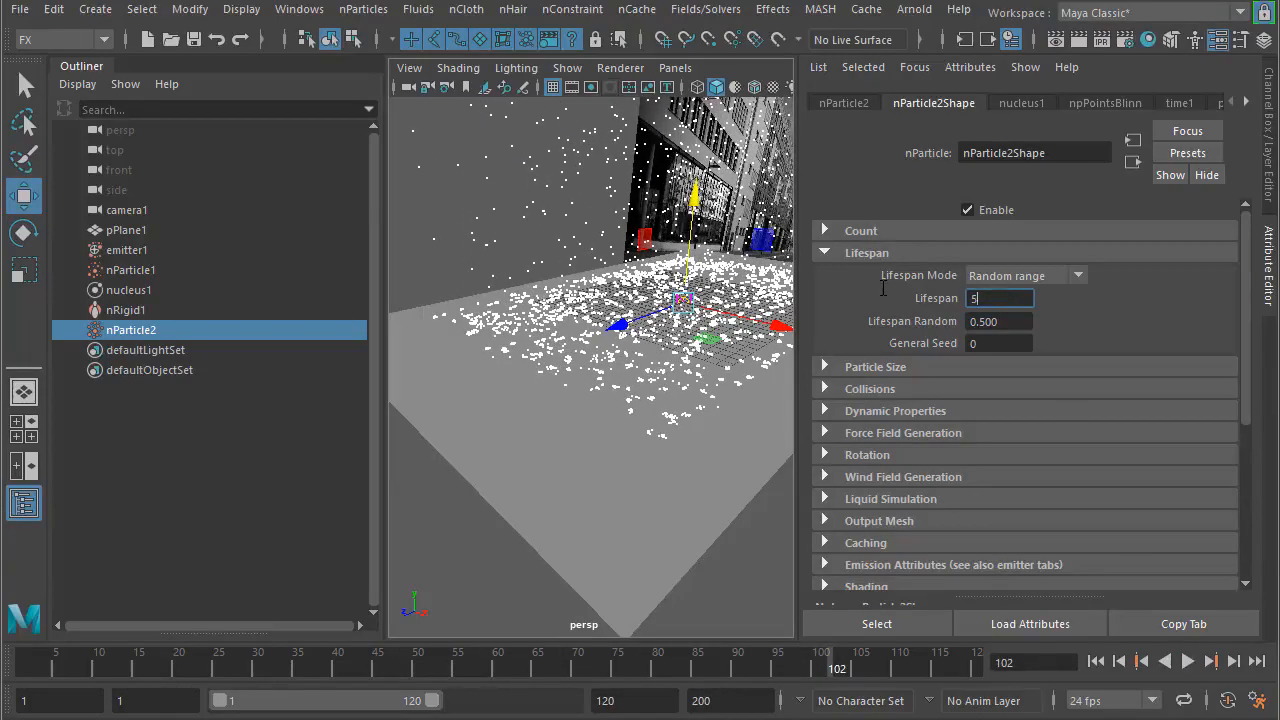
# - Set nParticle2's lifespan to 5 and replay the simulation from the first frame to about frame 95
pyautogui.click(1096, 661)
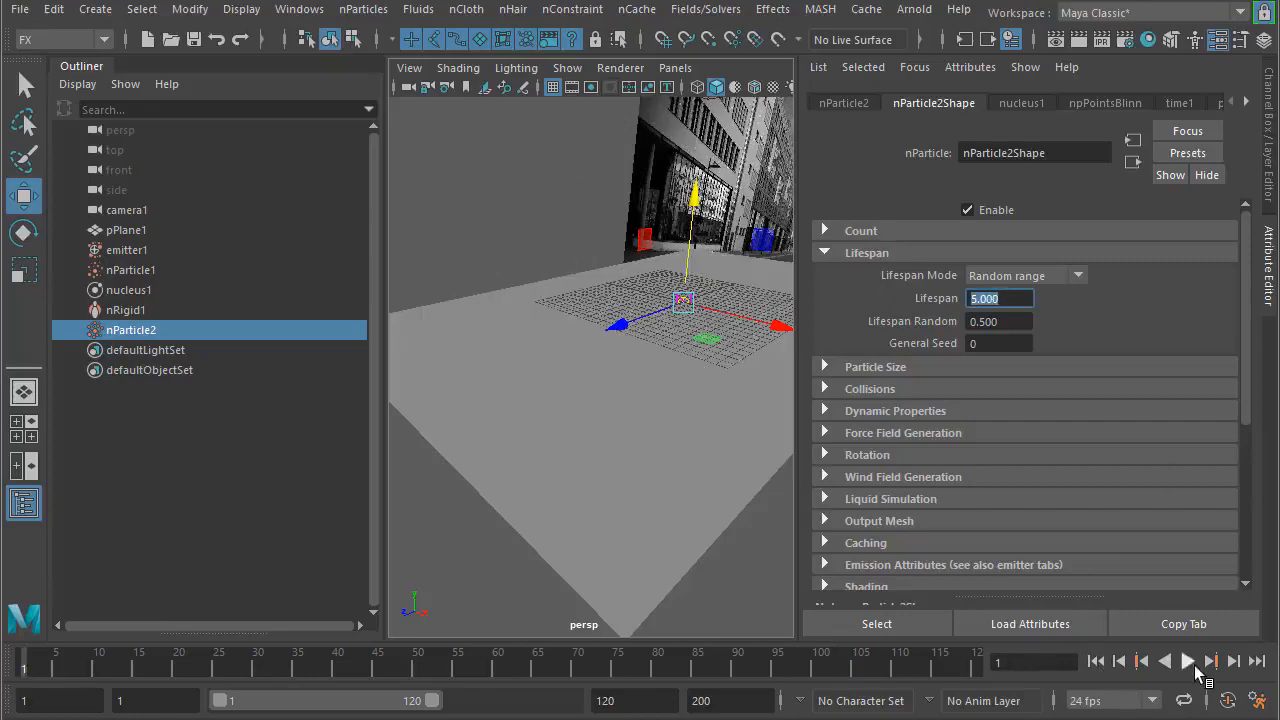
pyautogui.click(1188, 661)
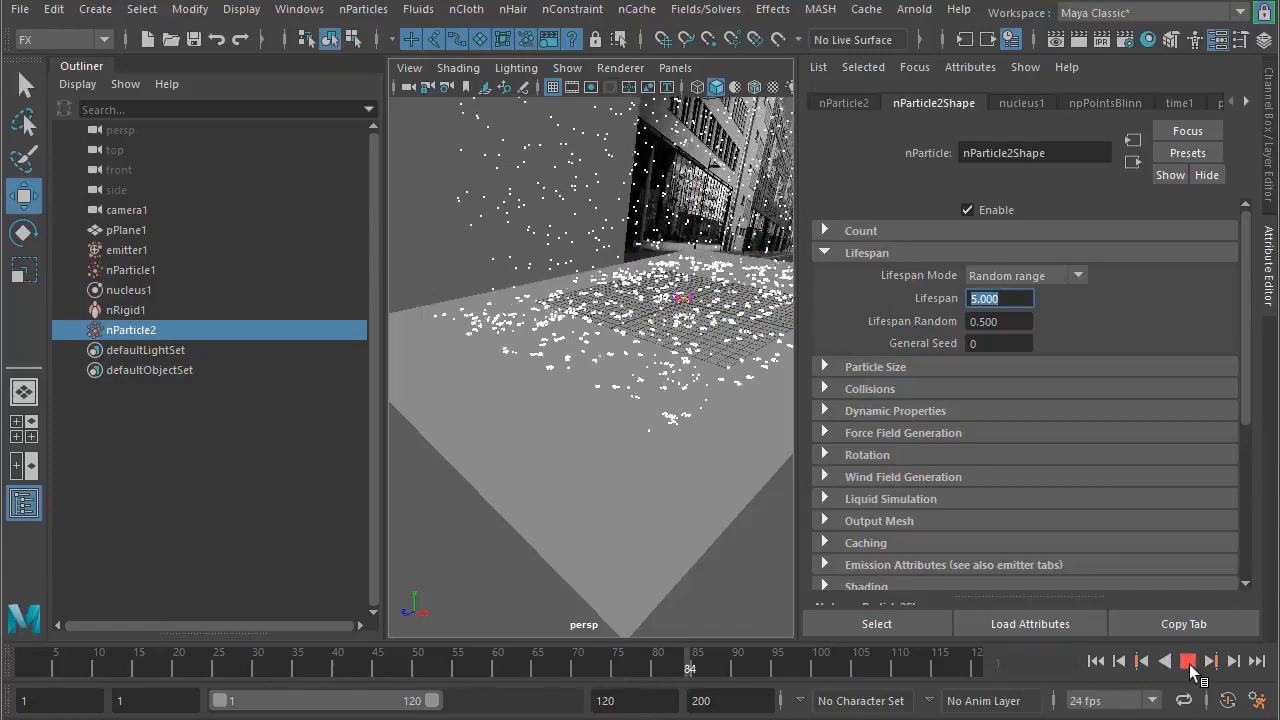
pyautogui.click(1189, 662)
# - Select the falling particles nParticle1 and set their particle render type to Streak
pyautogui.keyDown('alt'); pyautogui.moveTo(546, 370); pyautogui.dragTo(583, 423); pyautogui.keyUp('alt')
pyautogui.moveTo(508, 302); pyautogui.dragTo(557, 340)
pyautogui.moveTo(557, 340)
pyautogui.keyDown('alt'); pyautogui.mouseDown()
pyautogui.moveTo(588, 346)
pyautogui.moveTo(551, 341)
pyautogui.moveTo(578, 325)
pyautogui.moveTo(563, 336)
pyautogui.mouseUp(); pyautogui.keyUp('alt')
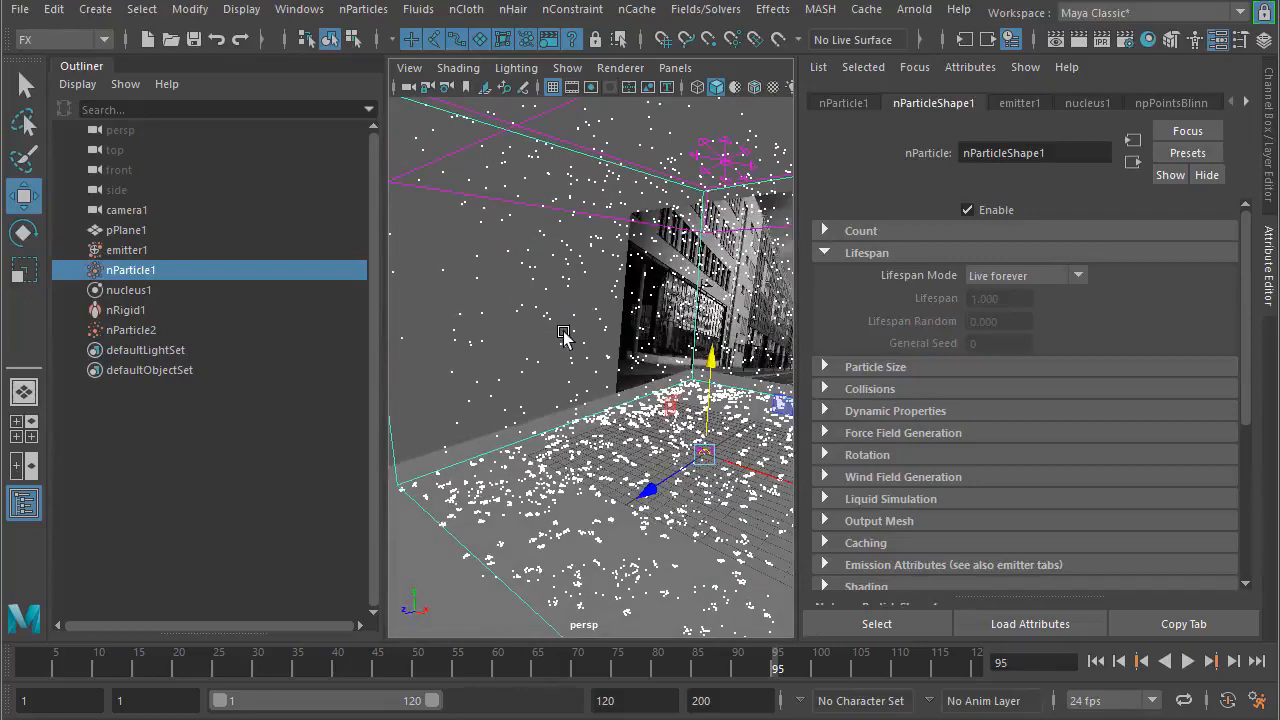
pyautogui.moveTo(590, 330)
pyautogui.keyDown('alt'); pyautogui.mouseDown()
pyautogui.moveTo(575, 336)
pyautogui.moveTo(572, 292)
pyautogui.moveTo(580, 332)
pyautogui.moveTo(523, 315)
pyautogui.moveTo(568, 318)
pyautogui.moveTo(575, 342)
pyautogui.mouseUp(); pyautogui.keyUp('alt')
pyautogui.click(463, 325)
pyautogui.moveTo(467, 282); pyautogui.dragTo(531, 334)
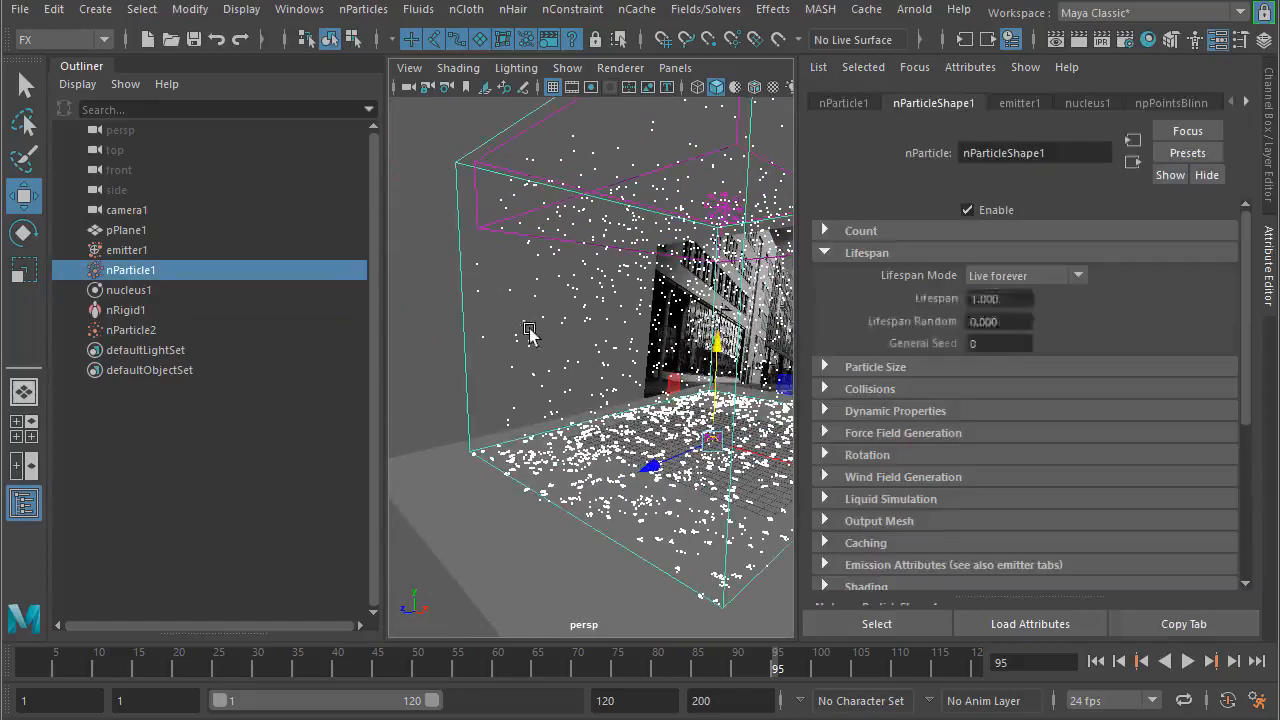
pyautogui.scroll(-5, 1050, 445)
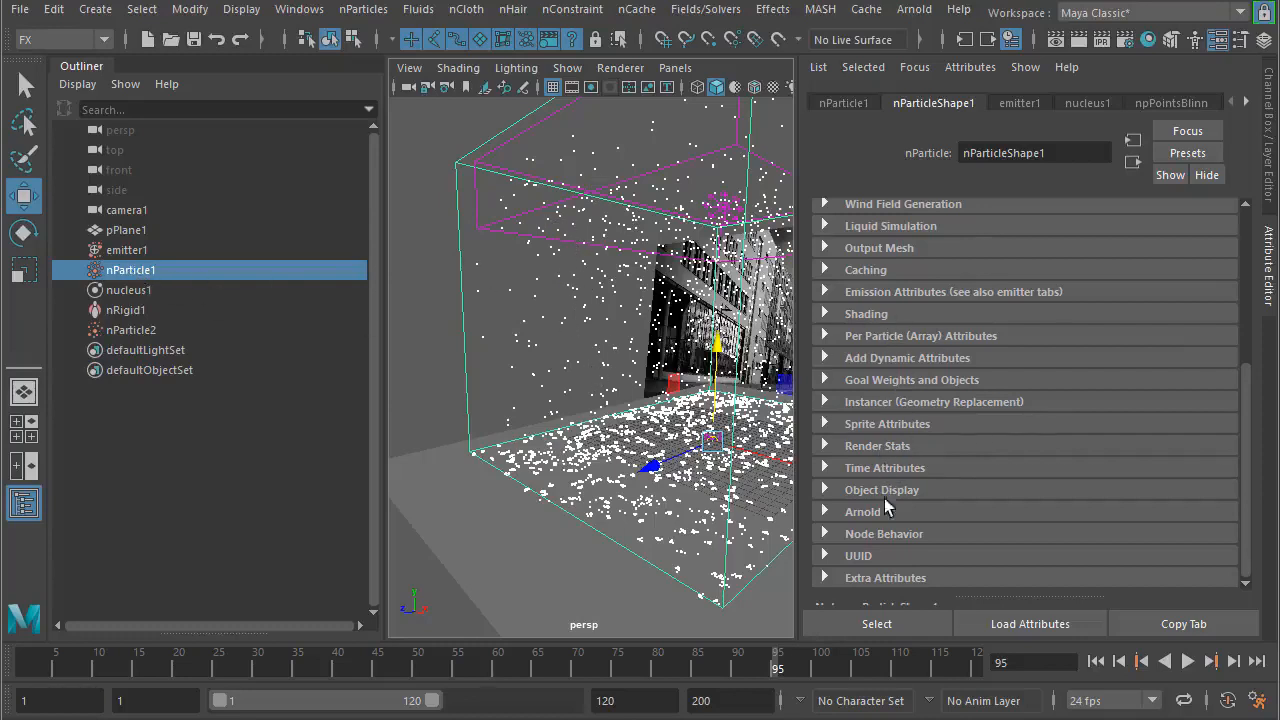
pyautogui.scroll(3, 884, 473)
pyautogui.click(874, 438)
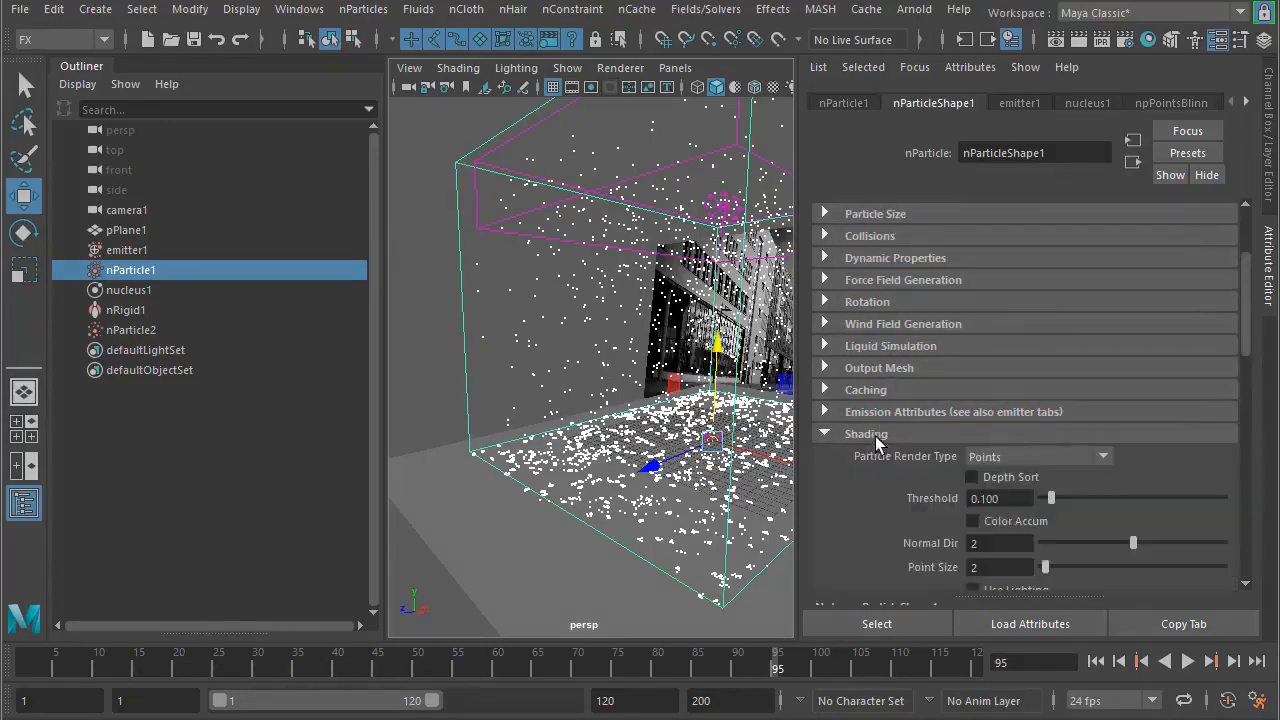
pyautogui.scroll(-3, 875, 437)
pyautogui.click(1008, 338)
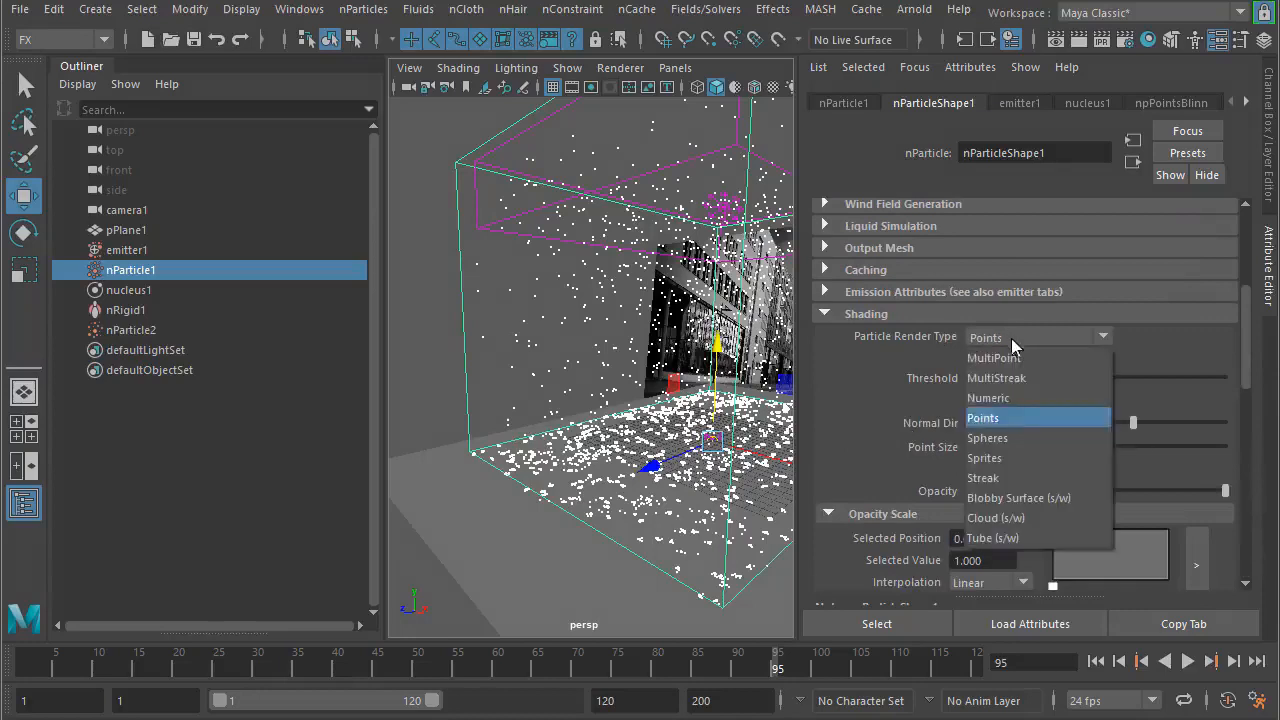
pyautogui.click(1000, 481)
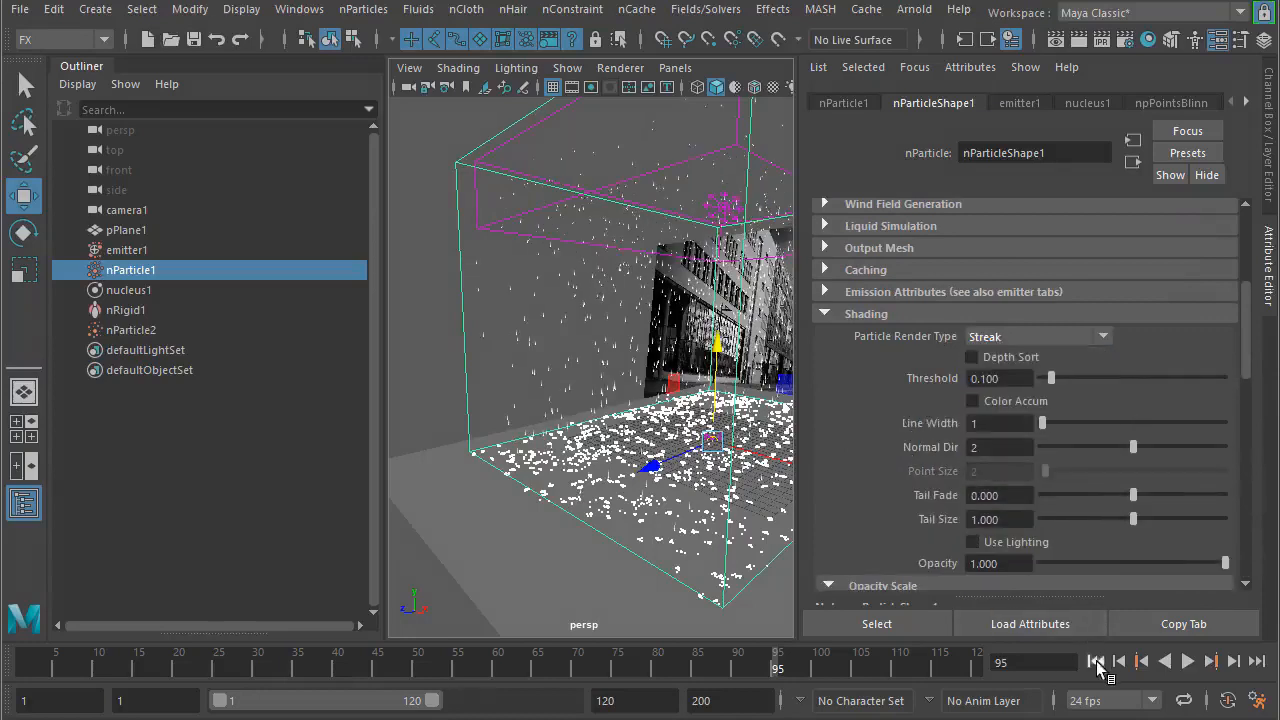
# - Replay the simulation to about frame 55 and examine the falling streaks up close
pyautogui.click(1142, 661)
pyautogui.click(1188, 661)
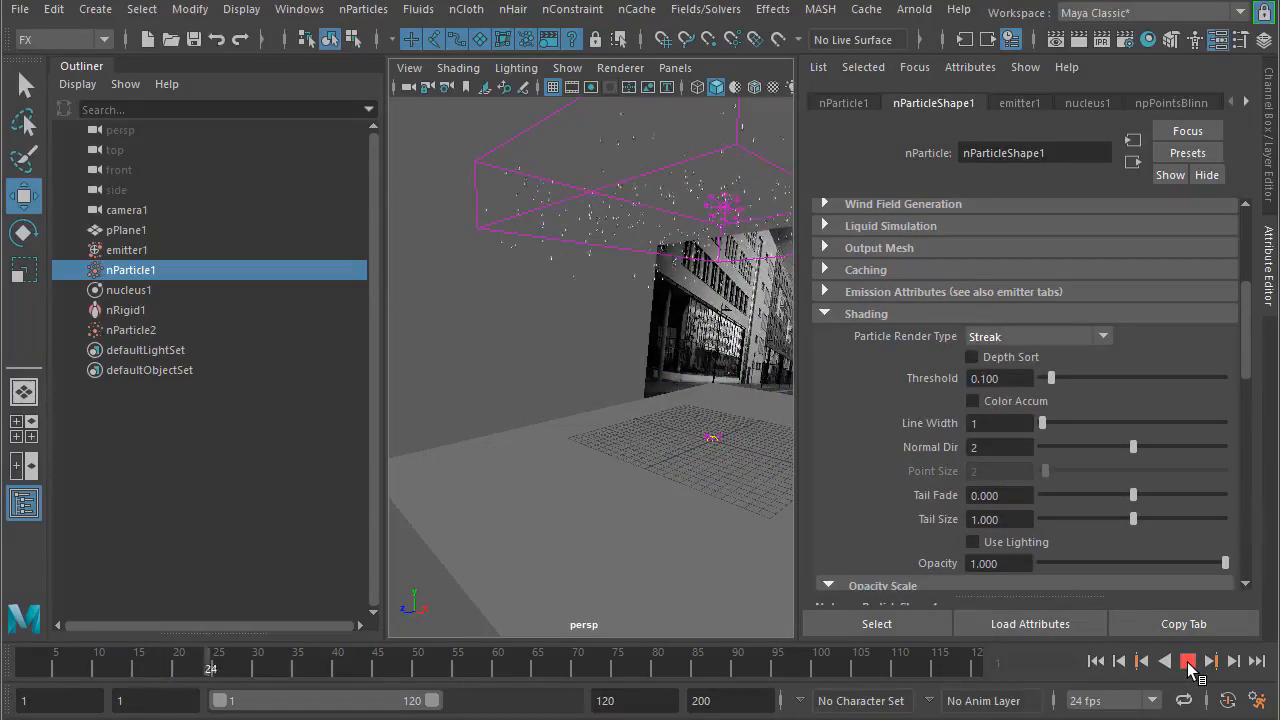
pyautogui.click(1188, 661)
pyautogui.keyDown('alt'); pyautogui.moveTo(481, 318); pyautogui.dragTo(572, 336, button='right'); pyautogui.keyUp('alt')
# - Set nParticle1's tail size to 1.5 and replay the simulation to about frame 62
pyautogui.click(1021, 520)
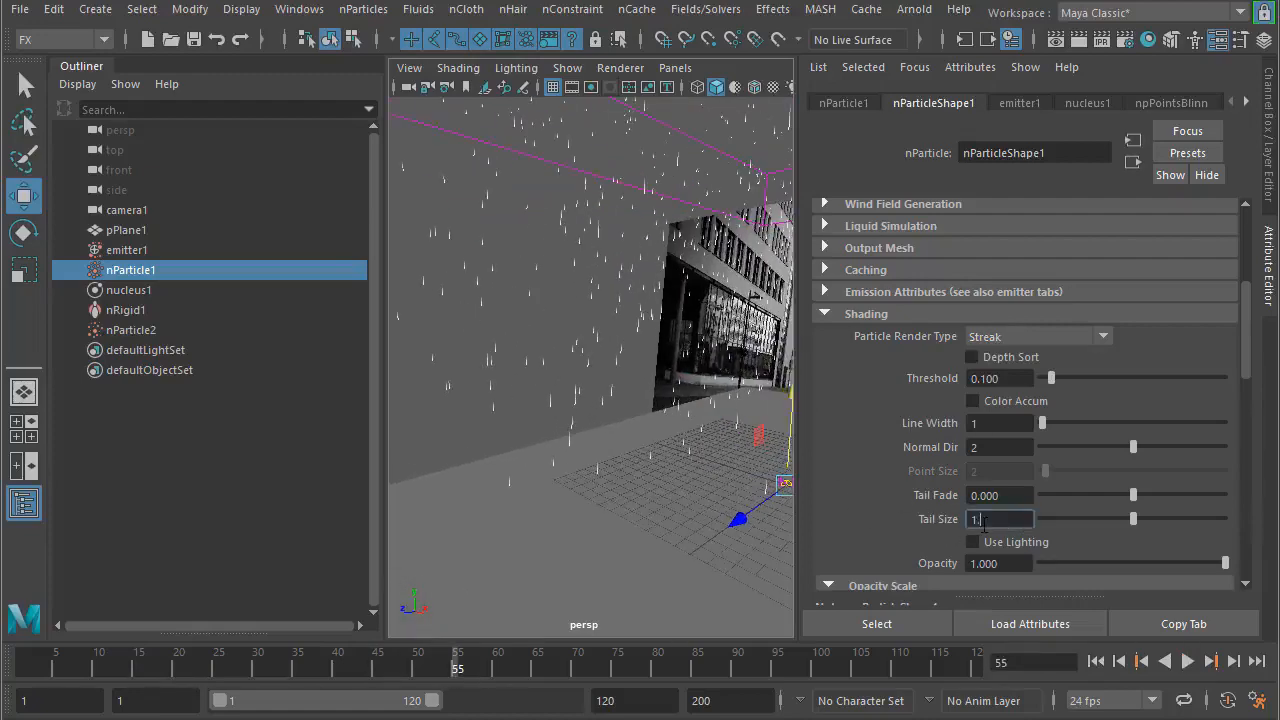
pyautogui.press('Return')
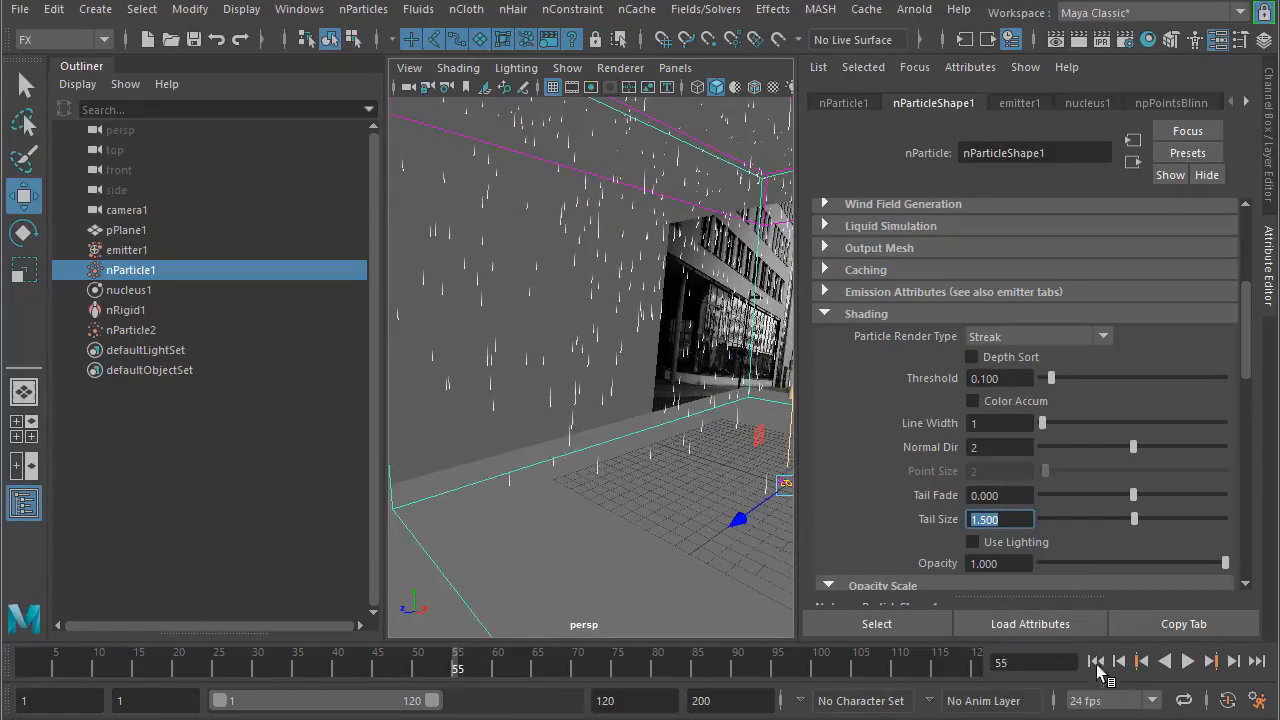
pyautogui.click(1096, 661)
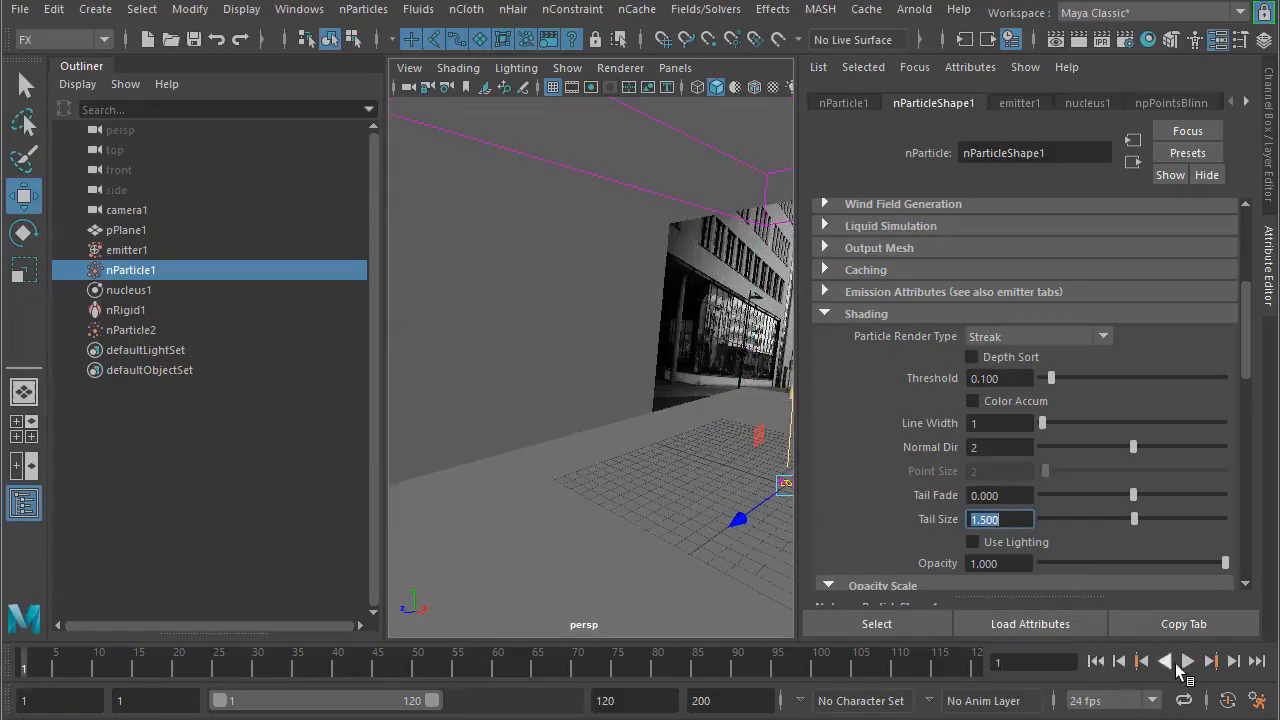
pyautogui.click(1187, 661)
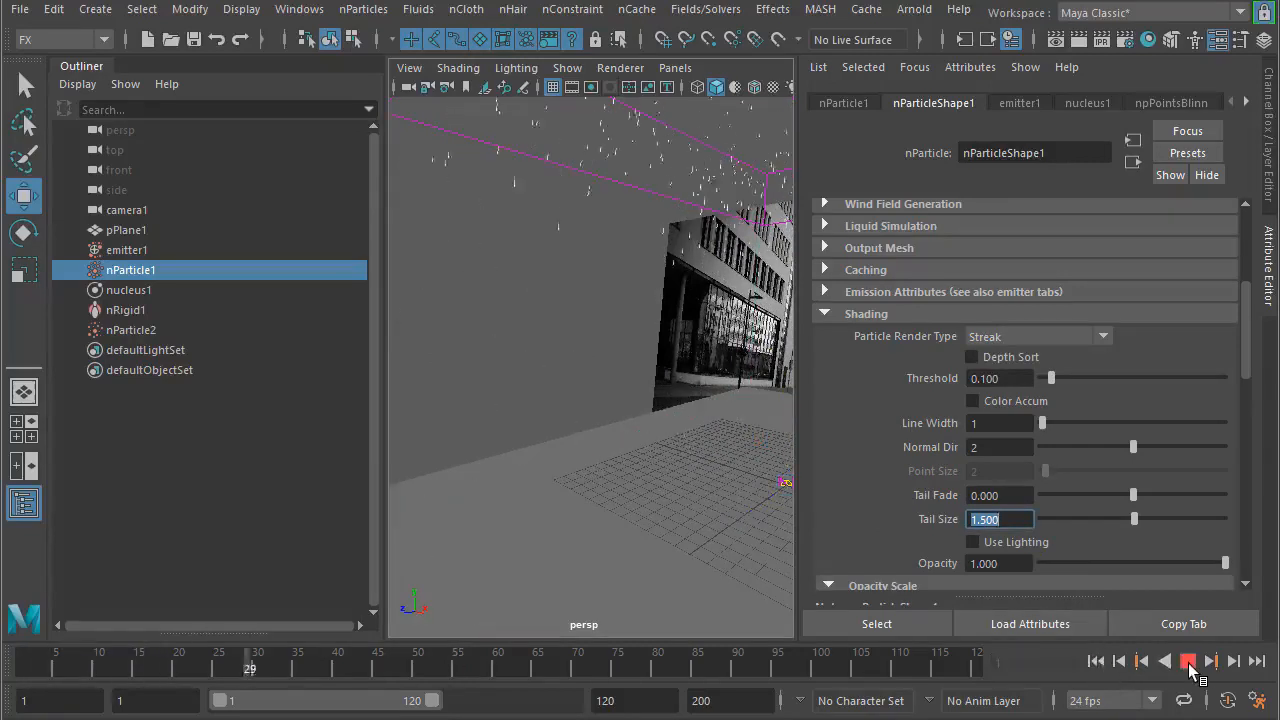
pyautogui.click(1188, 661)
pyautogui.keyDown('alt'); pyautogui.moveTo(734, 406); pyautogui.dragTo(672, 414, button='right'); pyautogui.keyUp('alt')
# - Set nParticle1's opacity to 0.5, replay the simulation to about frame 88 and inspect the rain from other angles
pyautogui.moveTo(1015, 565); pyautogui.dragTo(945, 565)
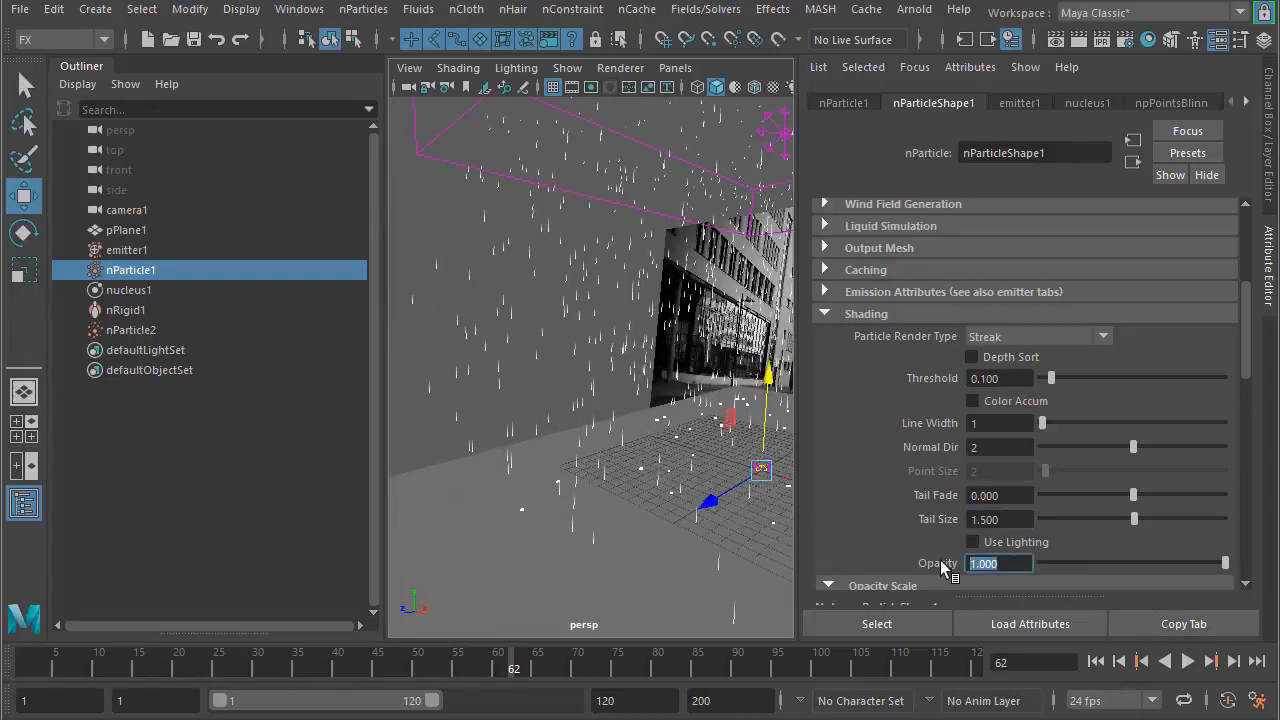
pyautogui.write('0.5')
pyautogui.press('Return')
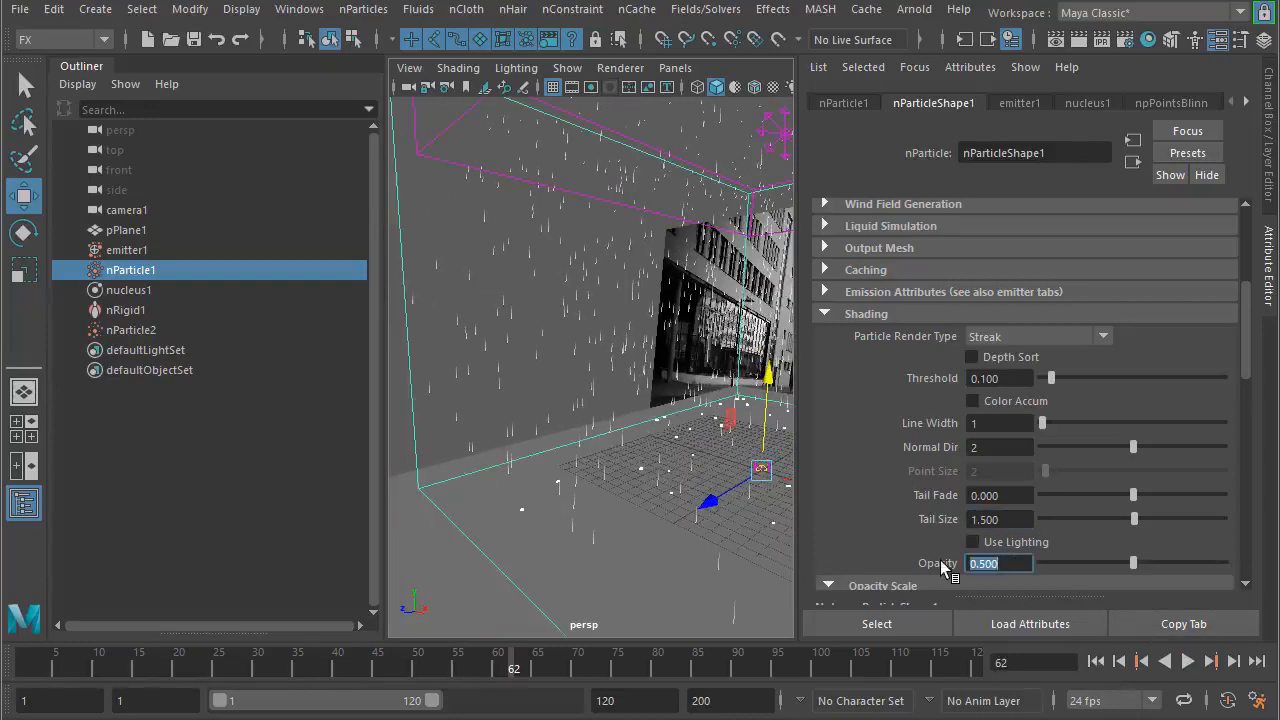
pyautogui.click(1096, 661)
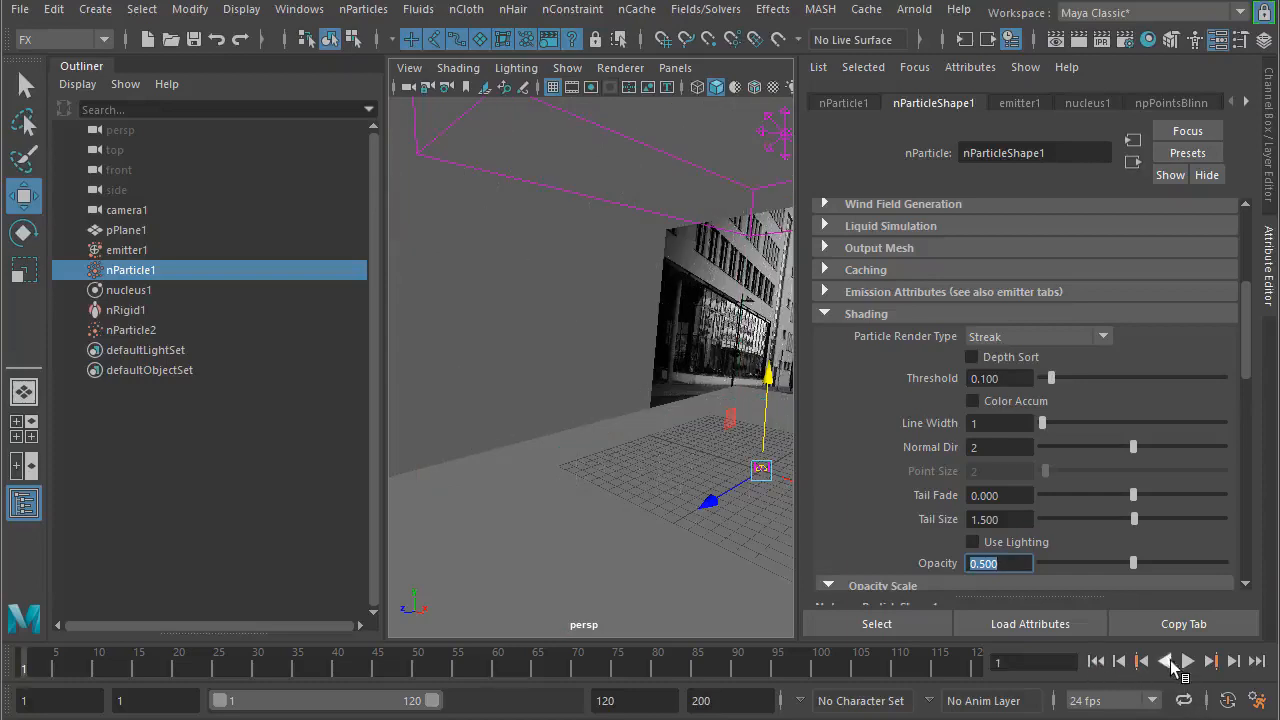
pyautogui.click(1188, 661)
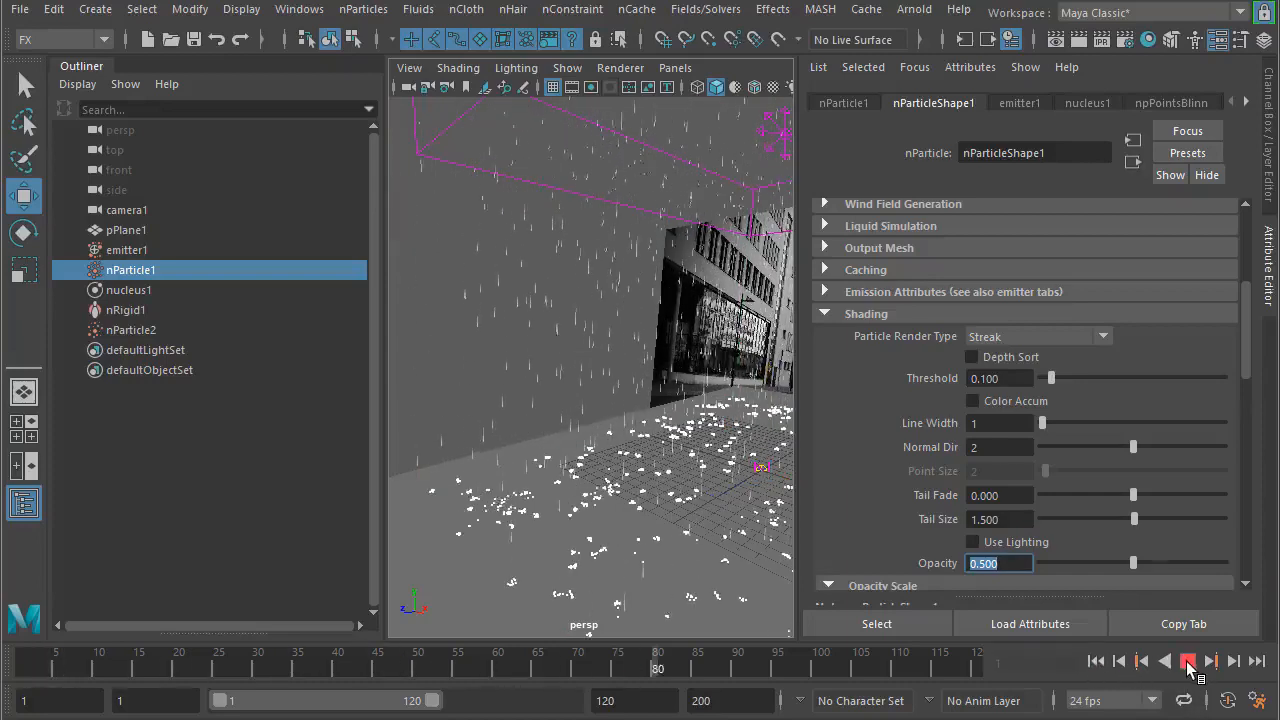
pyautogui.click(1188, 661)
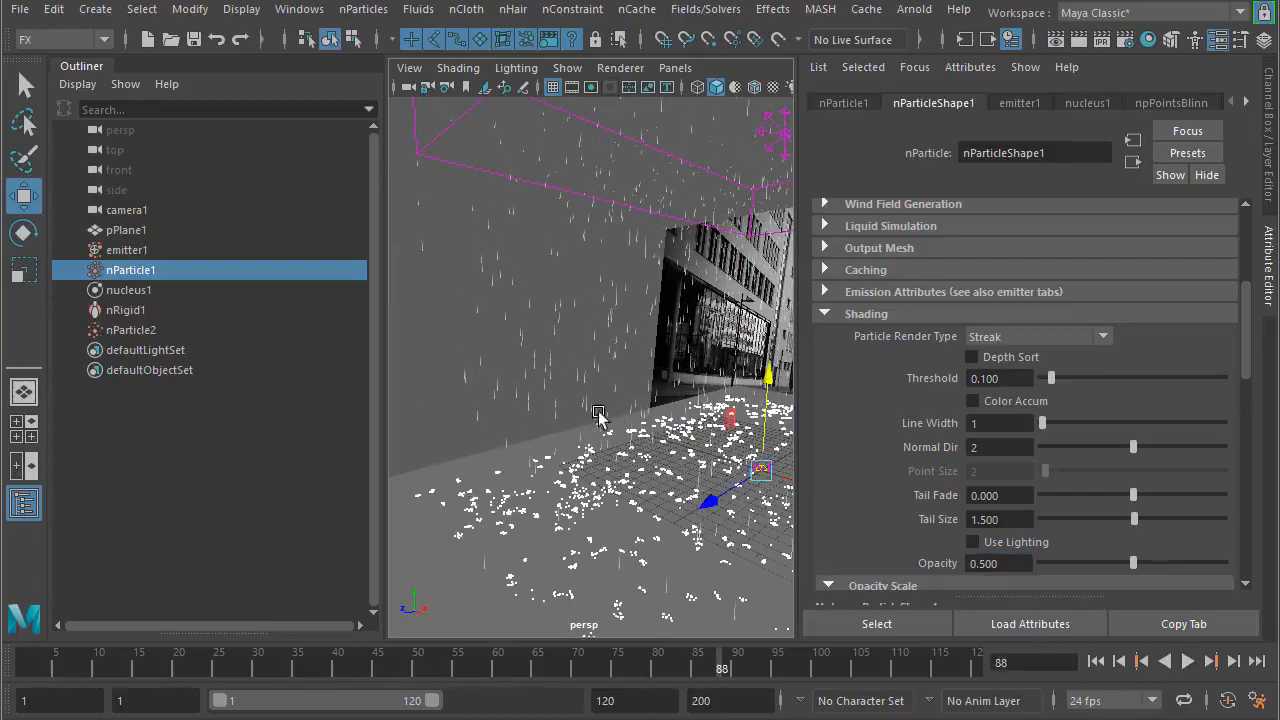
pyautogui.keyDown('alt'); pyautogui.moveTo(600, 417); pyautogui.dragTo(542, 400); pyautogui.keyUp('alt')
pyautogui.keyDown('alt'); pyautogui.moveTo(559, 371); pyautogui.dragTo(545, 313); pyautogui.keyUp('alt')
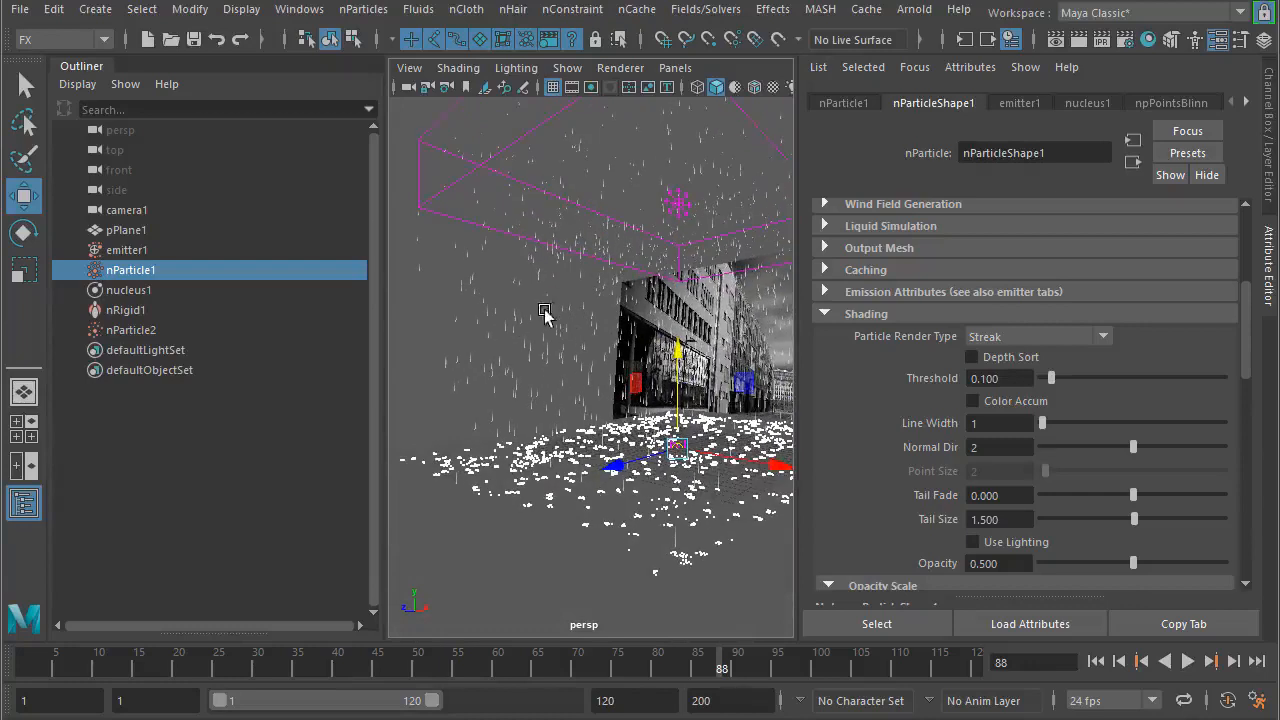
# - Set the gravity of nucleus1 to 16 and replay the simulation from the first frame to about frame 72
pyautogui.click(130, 293)
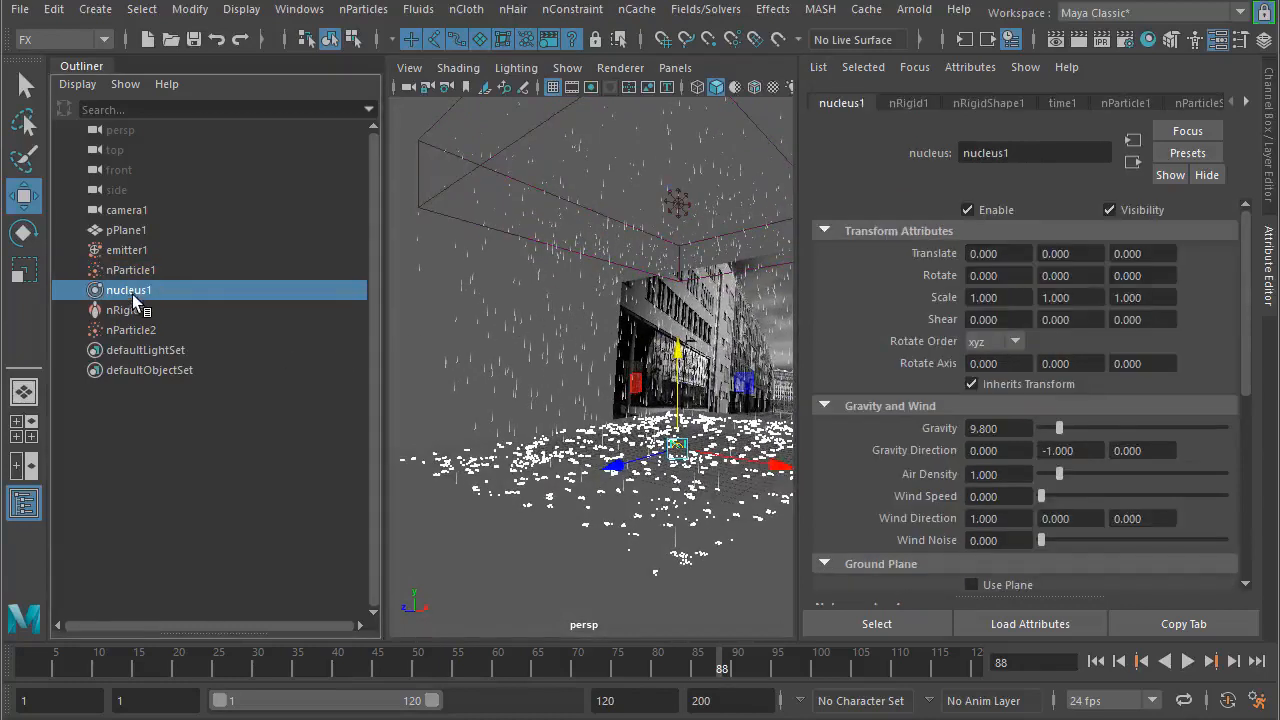
pyautogui.scroll(-5, 875, 345)
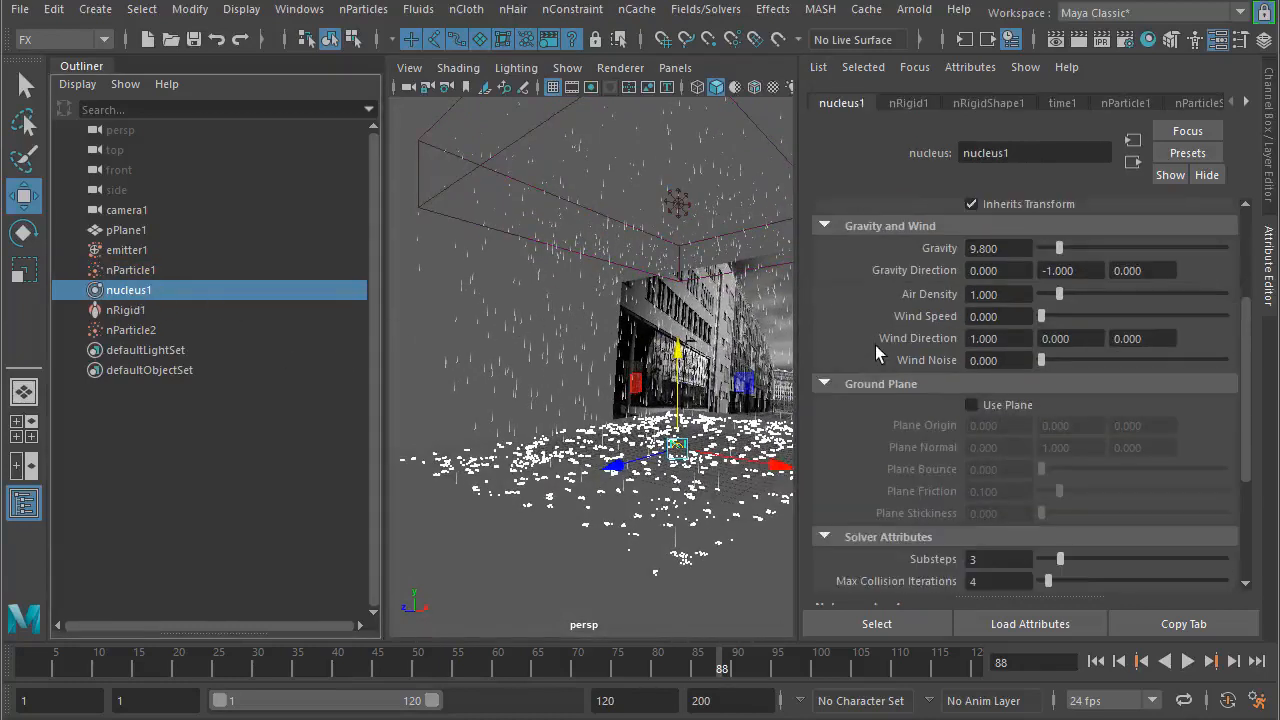
pyautogui.click(1001, 252)
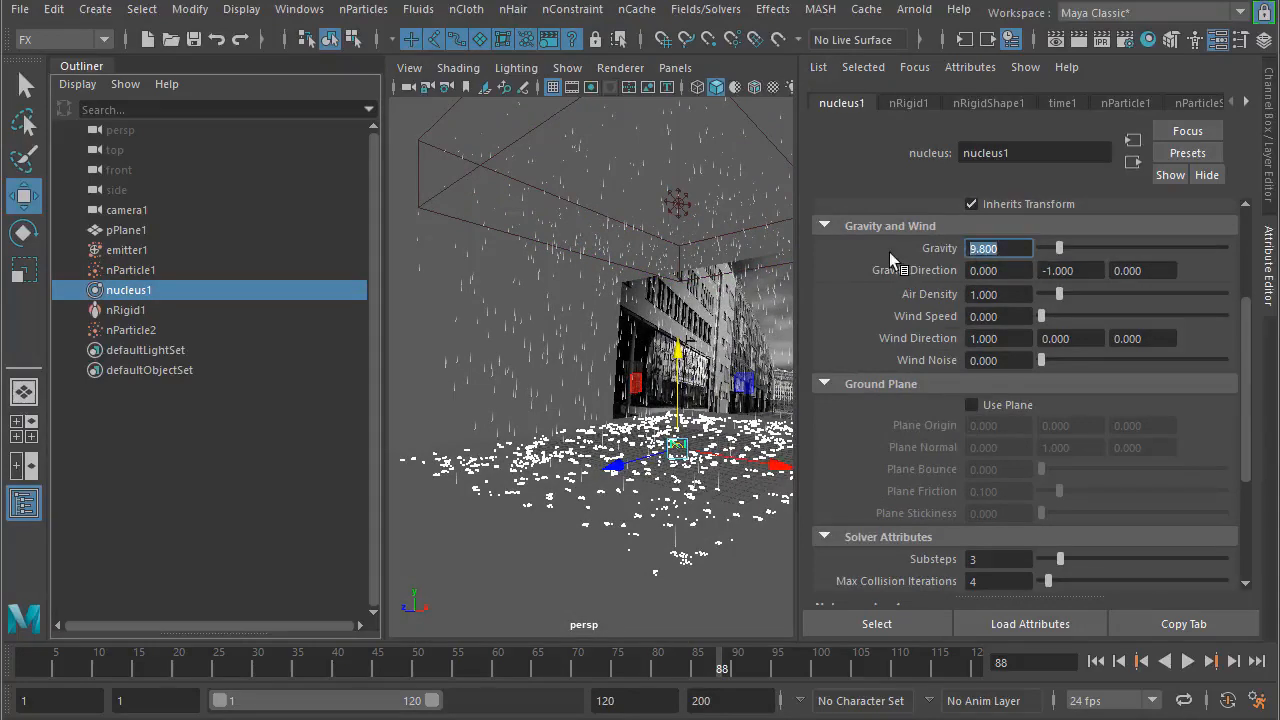
pyautogui.write('16')
pyautogui.press('Return')
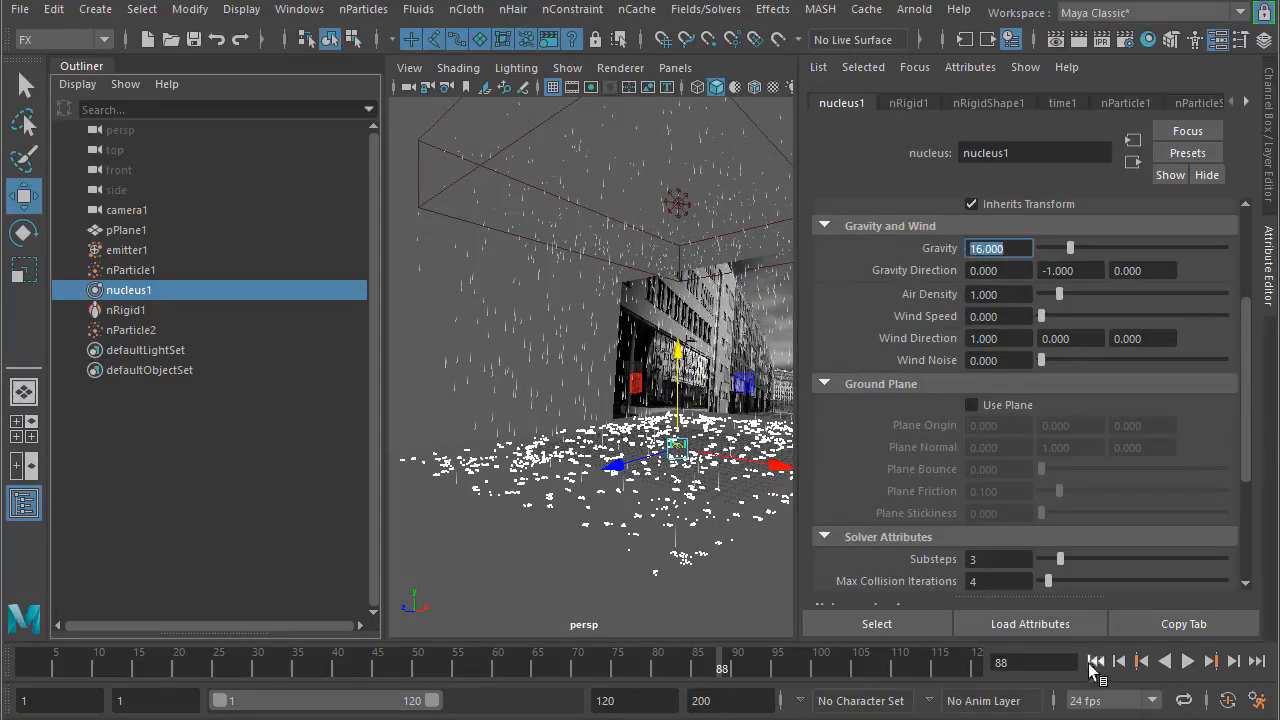
pyautogui.click(1096, 661)
pyautogui.click(1188, 661)
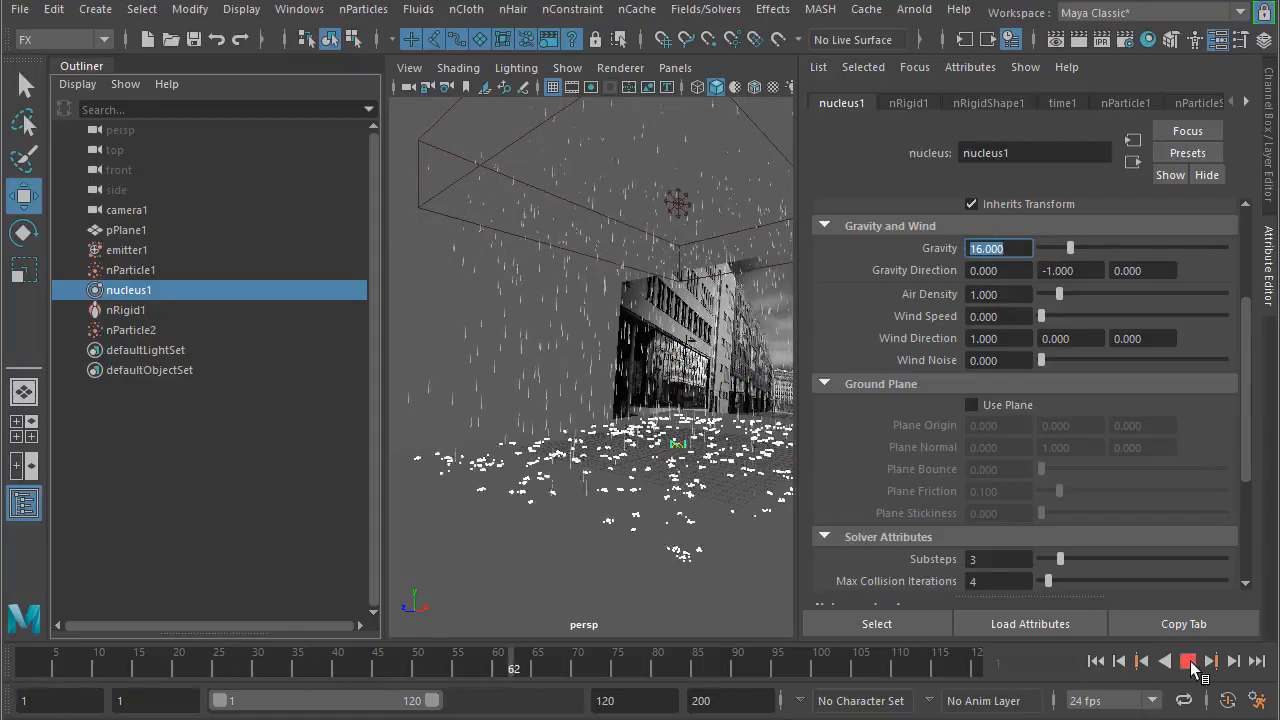
pyautogui.click(1188, 662)
pyautogui.keyDown('alt'); pyautogui.moveTo(566, 482); pyautogui.dragTo(602, 458); pyautogui.keyUp('alt')
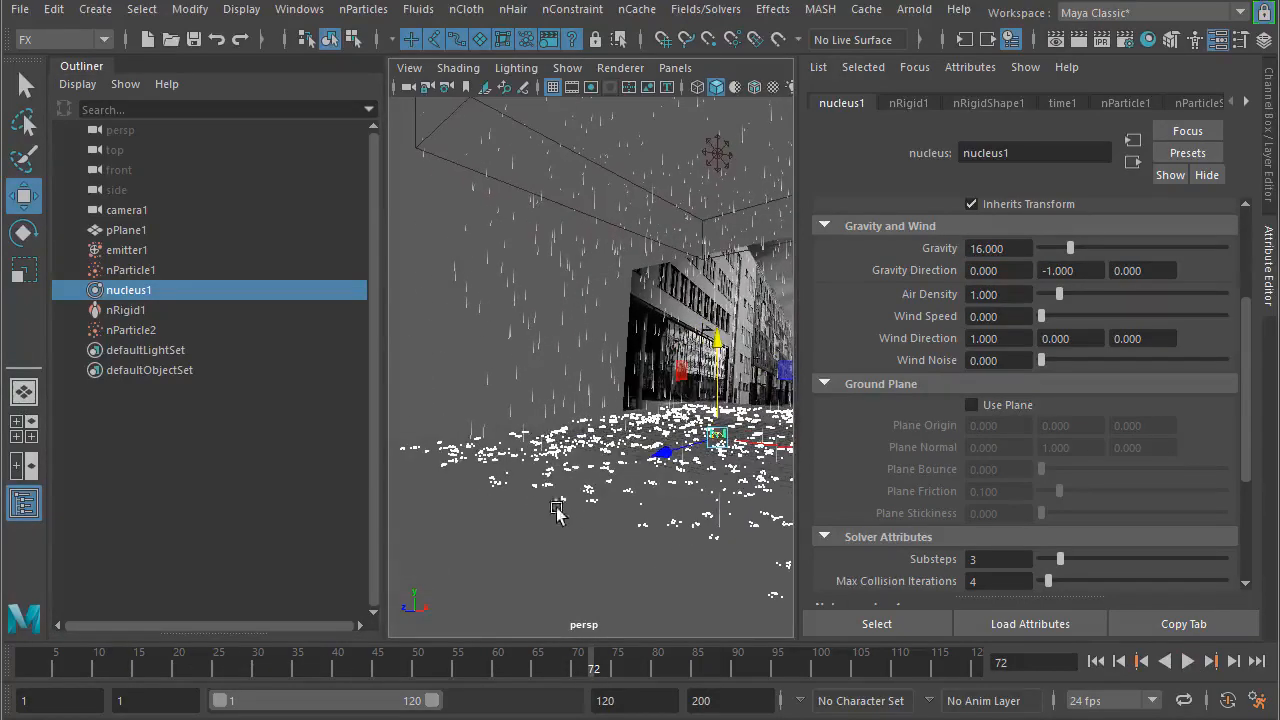
# - Set nParticle2's opacity to 0.3 and its point size to 1, and inspect the splashes over the ground plane
pyautogui.click(130, 331)
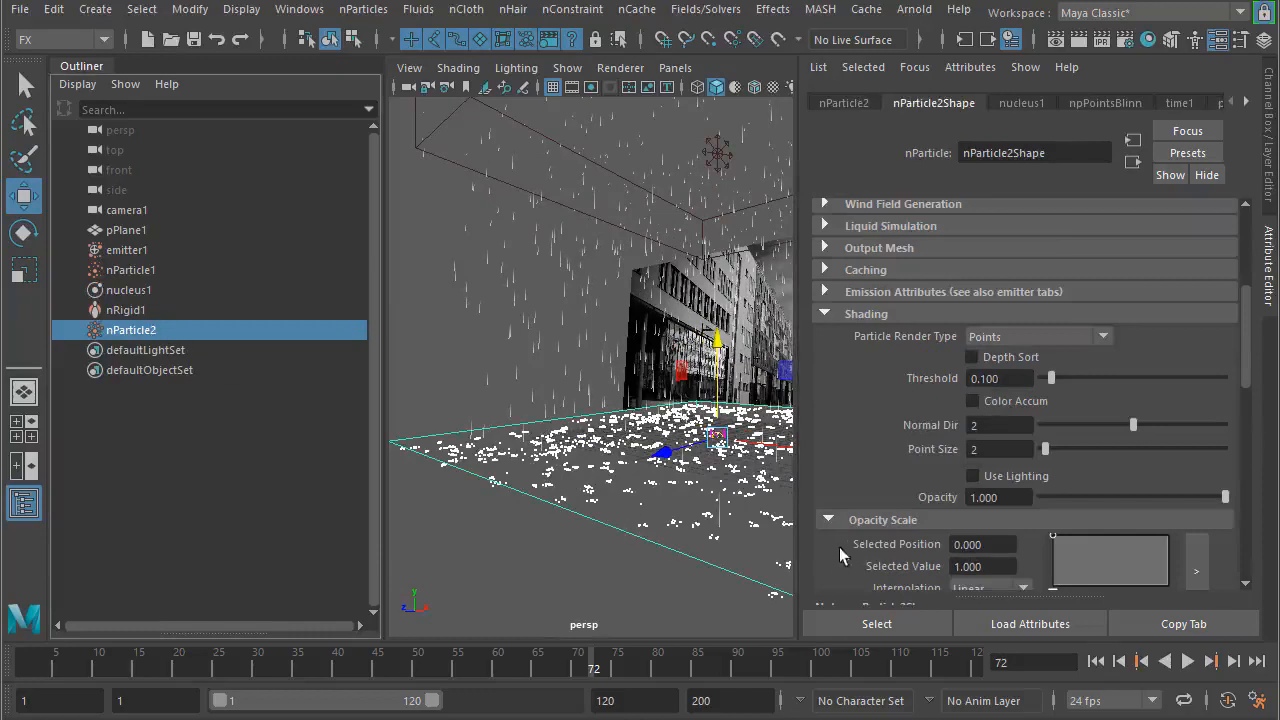
pyautogui.scroll(-2, 912, 453)
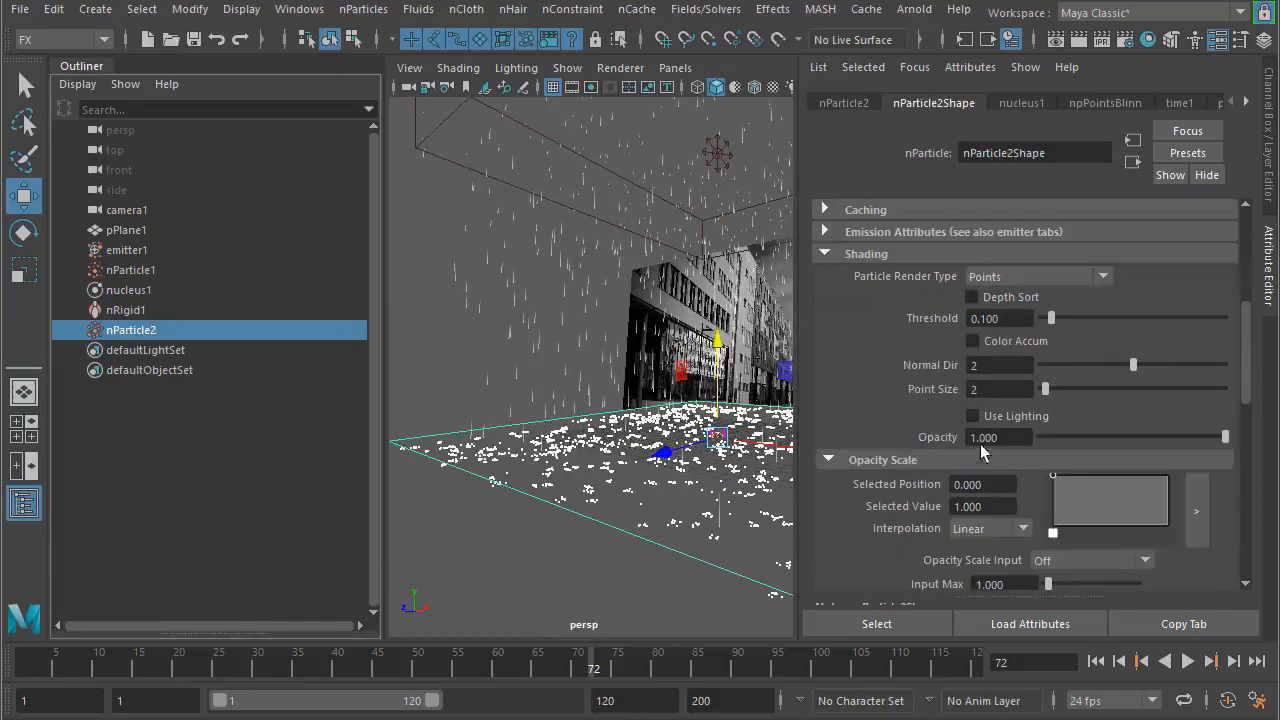
pyautogui.moveTo(994, 437); pyautogui.dragTo(928, 430)
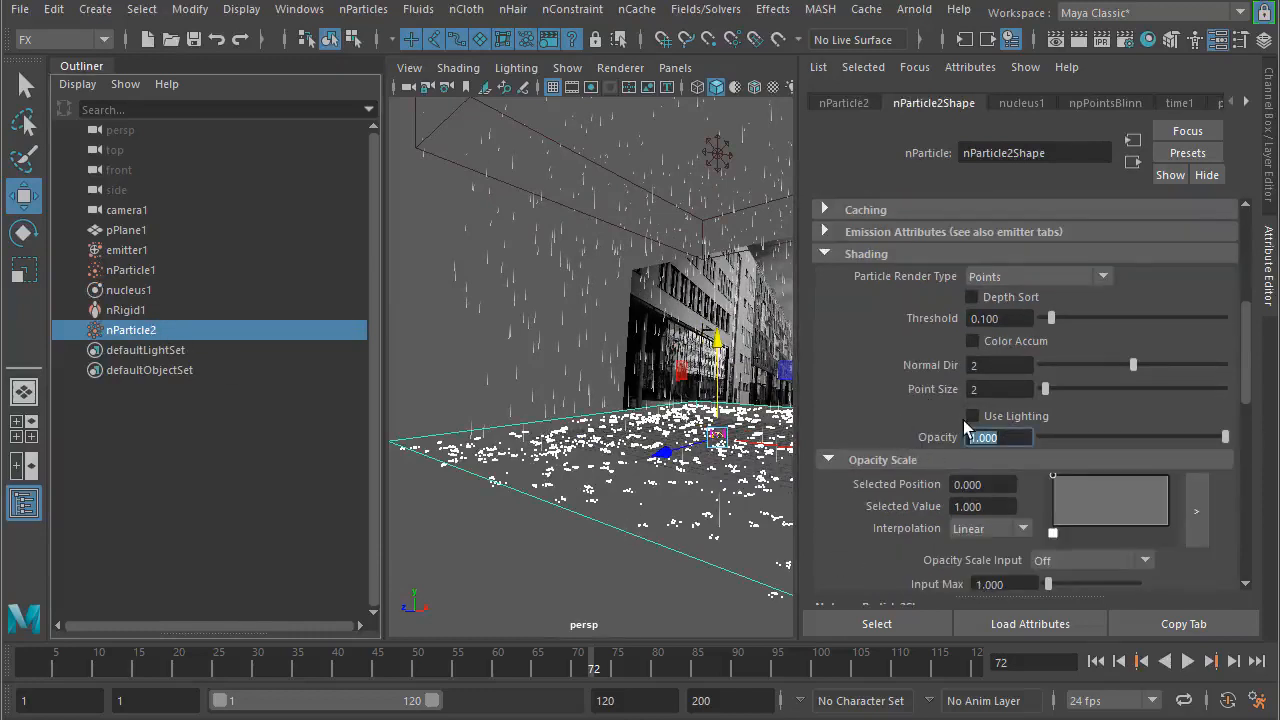
pyautogui.press('Return')
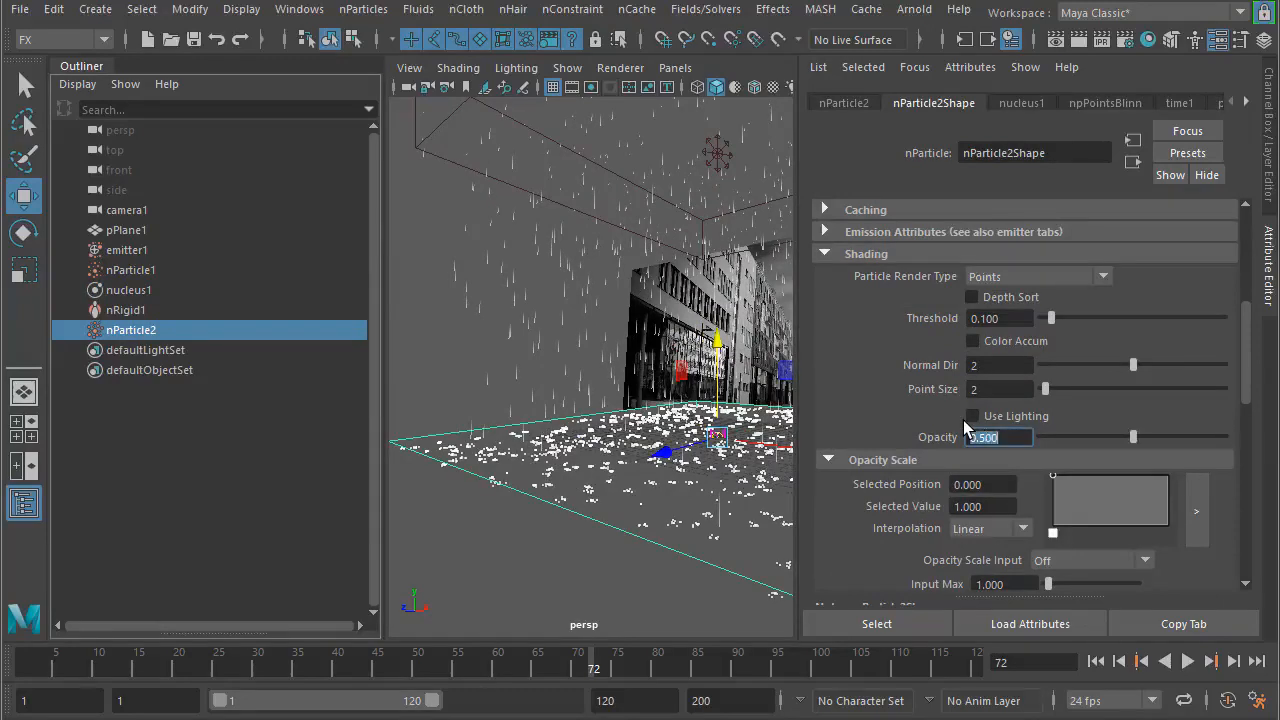
pyautogui.write('0.3')
pyautogui.press('Return')
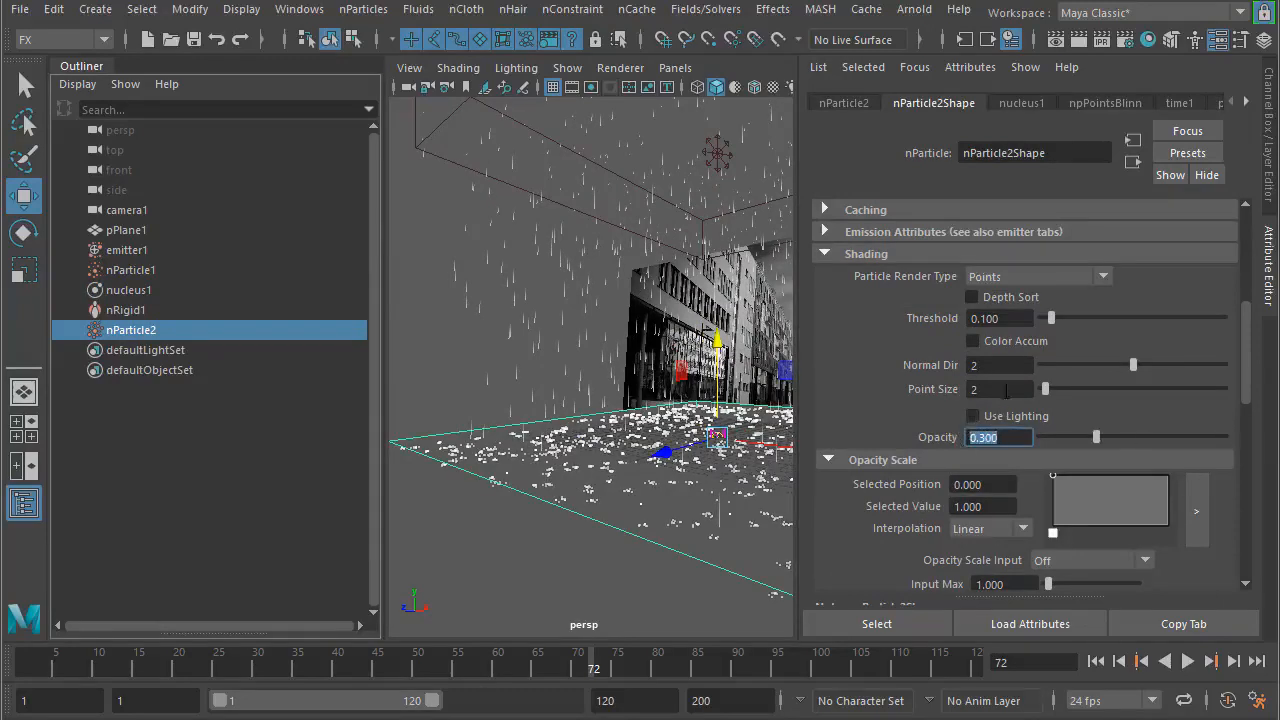
pyautogui.click(995, 390)
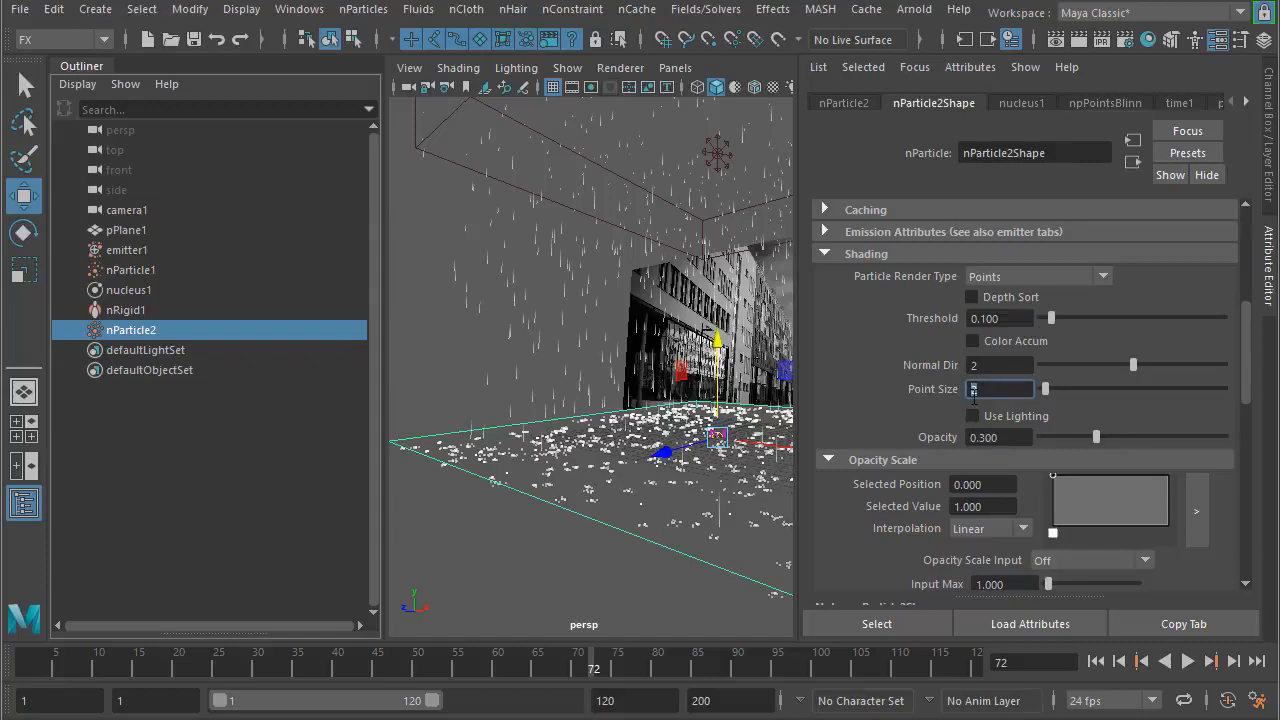
pyautogui.write('1')
pyautogui.press('Return')
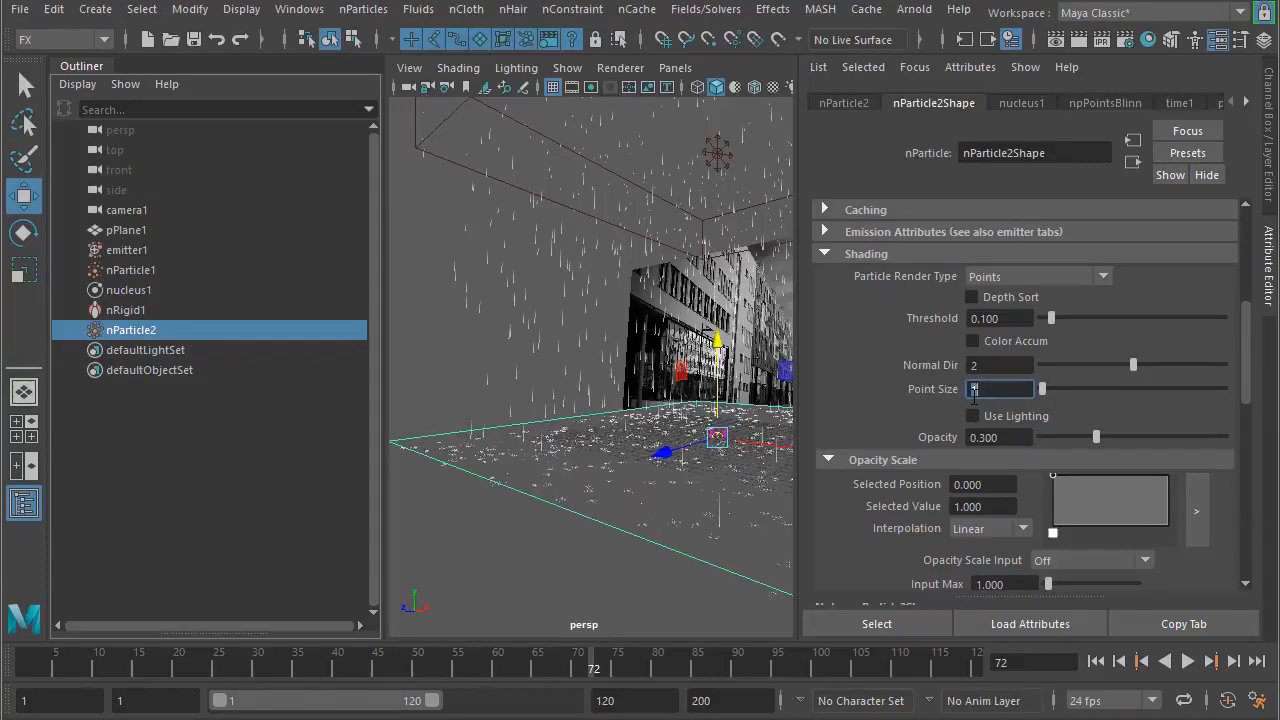
pyautogui.keyDown('alt'); pyautogui.moveTo(524, 540); pyautogui.dragTo(540, 480); pyautogui.keyUp('alt')
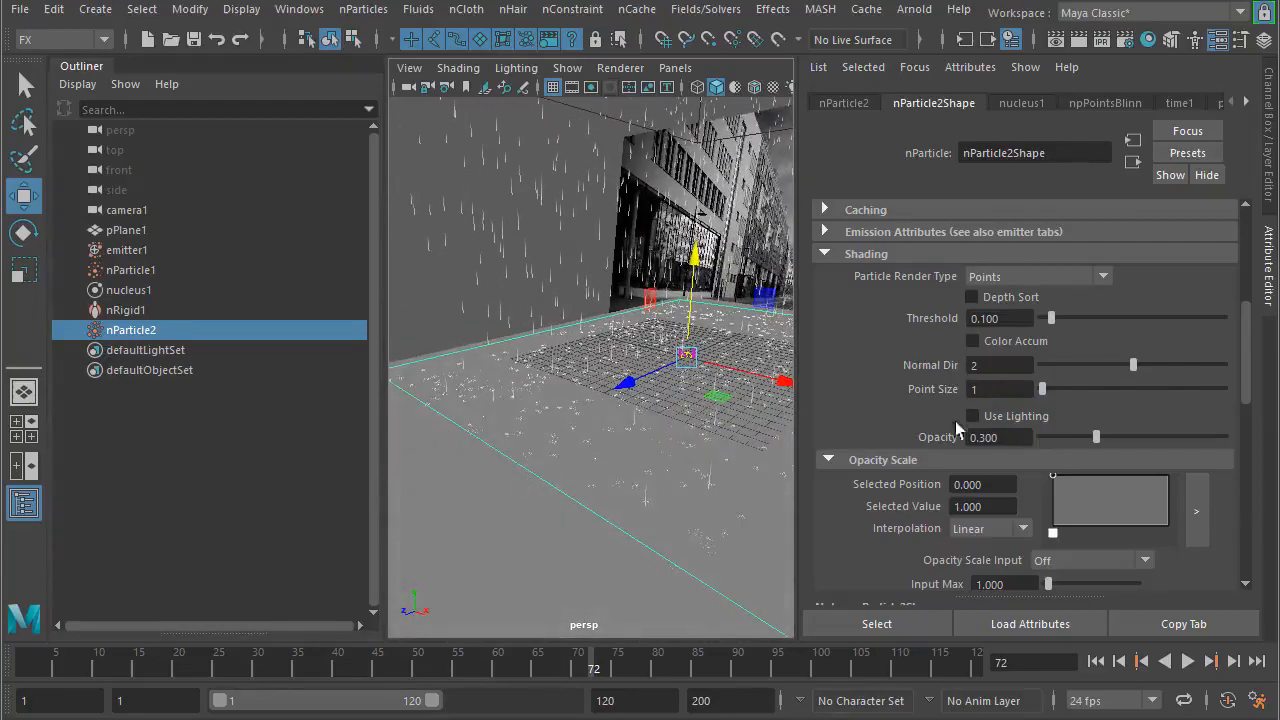
# - Set nParticle2's opacity to 0.8 and look through camera1 to see the rain against the street photo
pyautogui.click(1015, 432)
pyautogui.press('Return')
pyautogui.keyDown('alt'); pyautogui.moveTo(663, 406); pyautogui.dragTo(575, 428); pyautogui.keyUp('alt')
pyautogui.click(675, 67)
pyautogui.moveTo(730, 86)
pyautogui.click(933, 110)
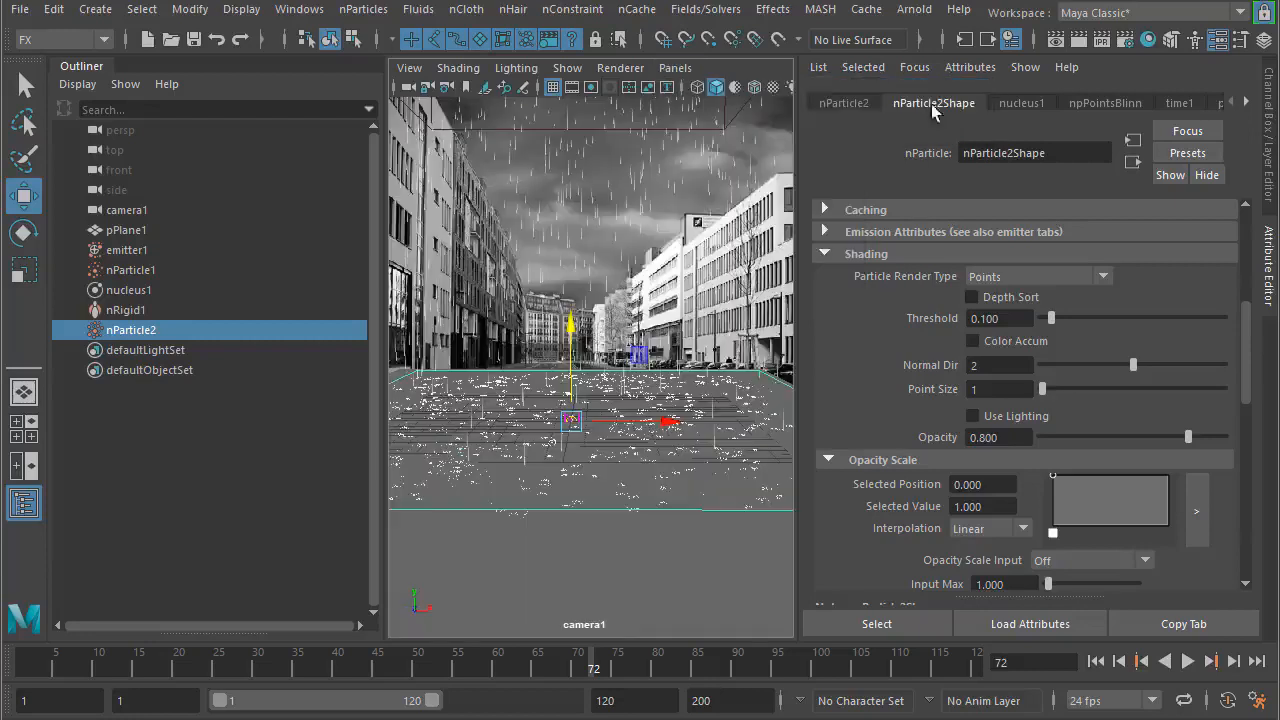
# - Hide the ground plane pPlane1 and replay the simulation from the first frame to about frame 106
pyautogui.click(710, 584)
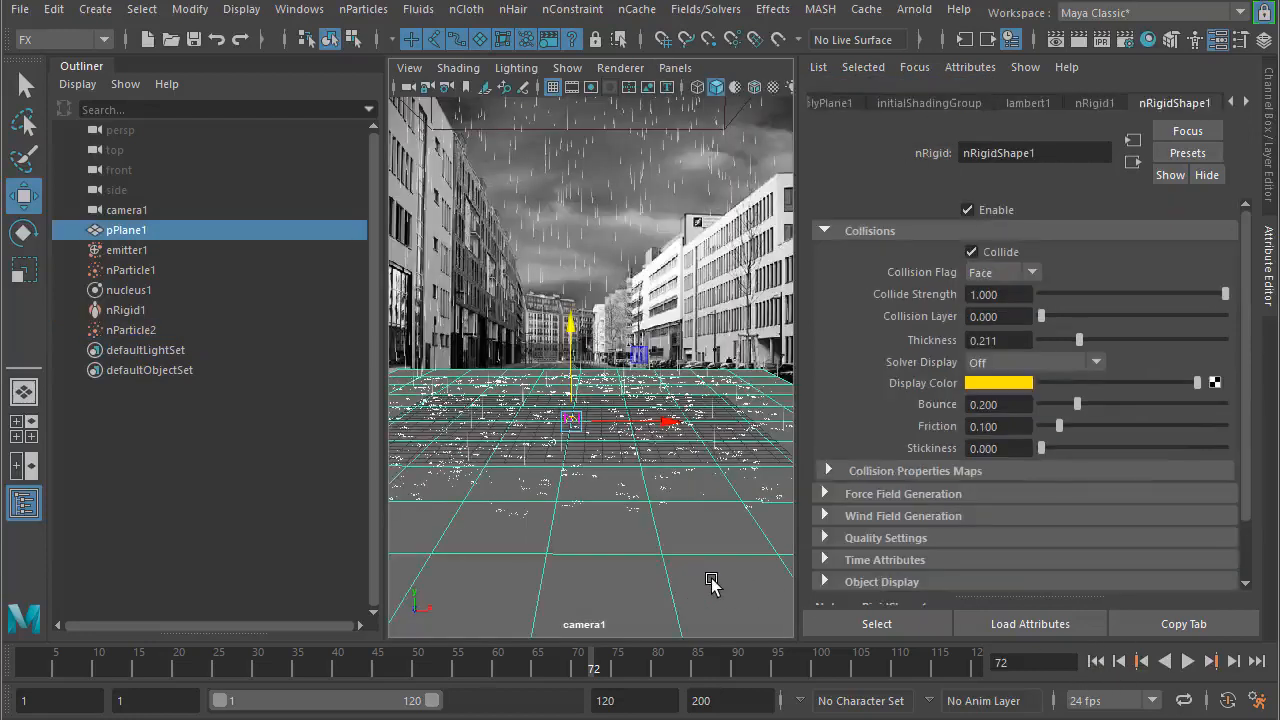
pyautogui.hotkey('ctrl', 'h')
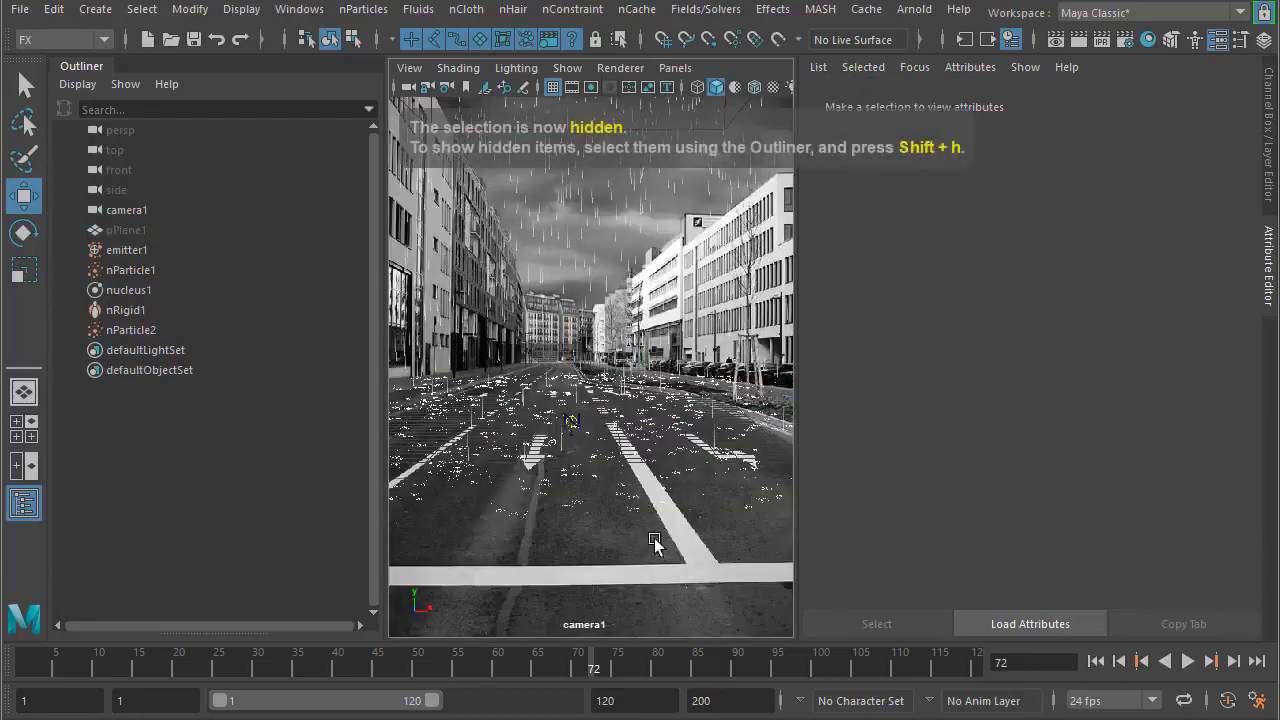
pyautogui.click(1096, 661)
pyautogui.click(1188, 661)
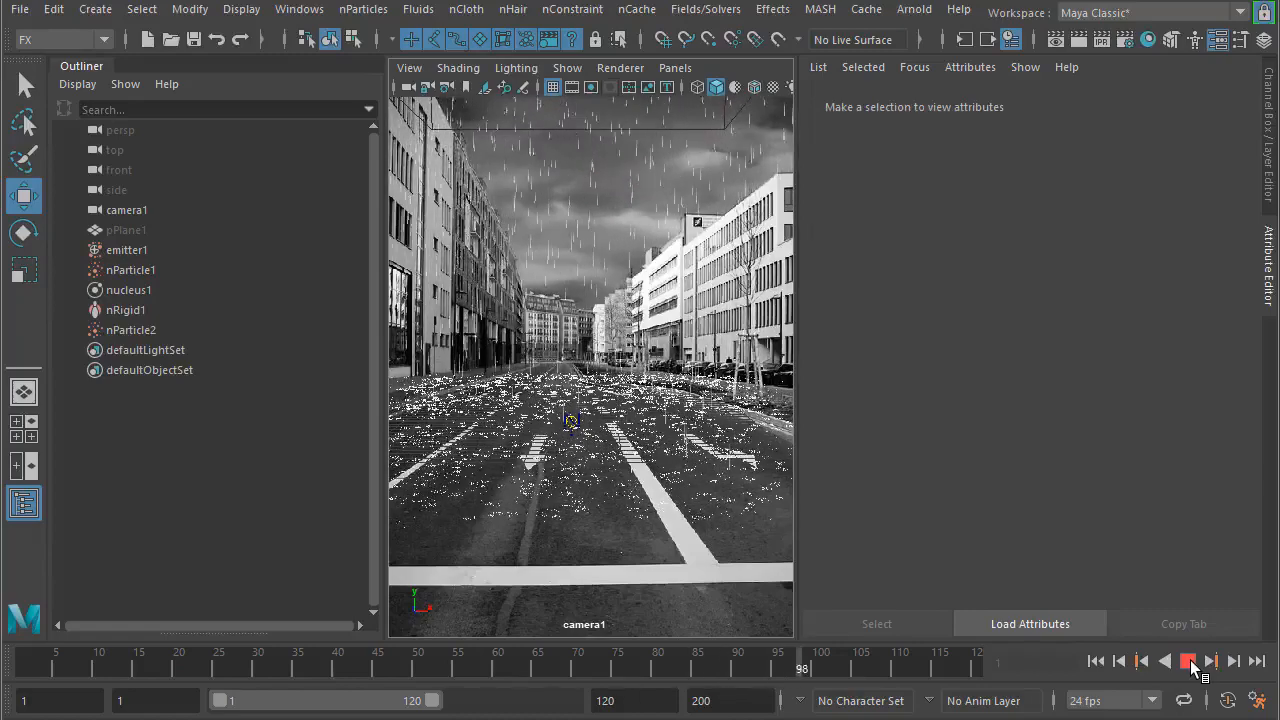
pyautogui.click(1190, 666)
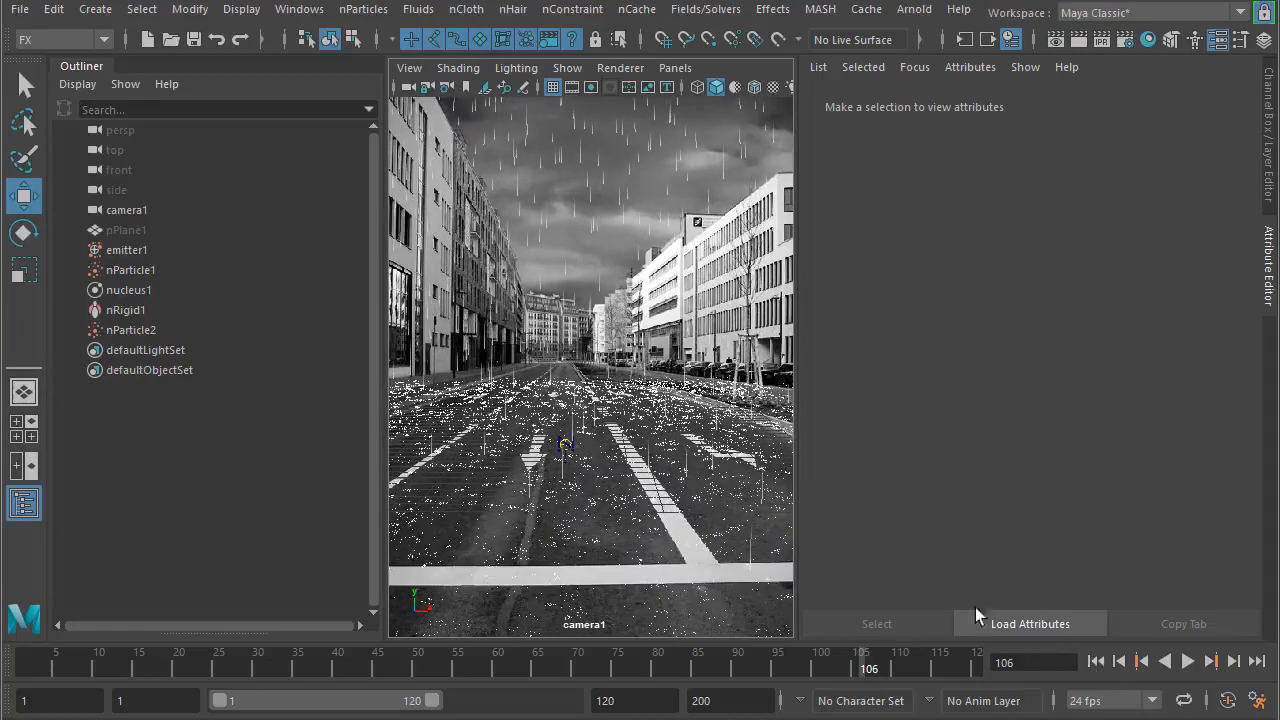
# - Hide nRigid1 and nucleus1 so their symbols no longer cover the street background
pyautogui.click(118, 311)
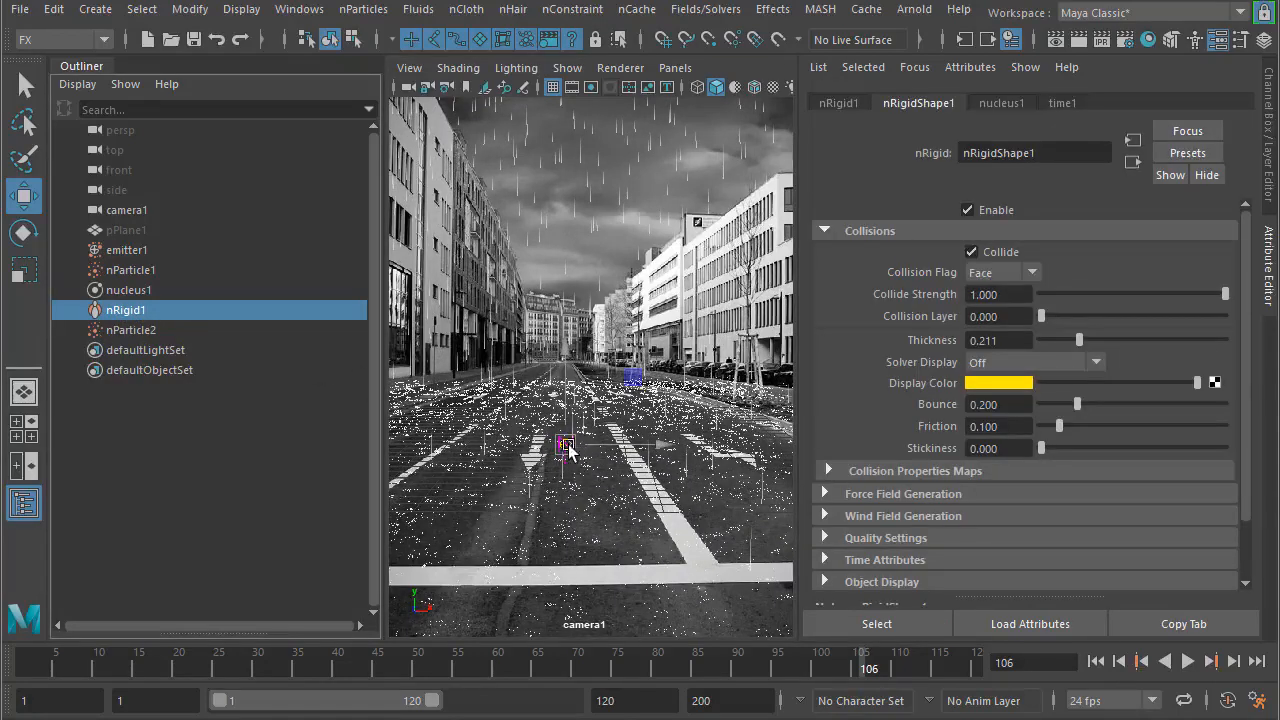
pyautogui.hotkey('ctrl', 'h')
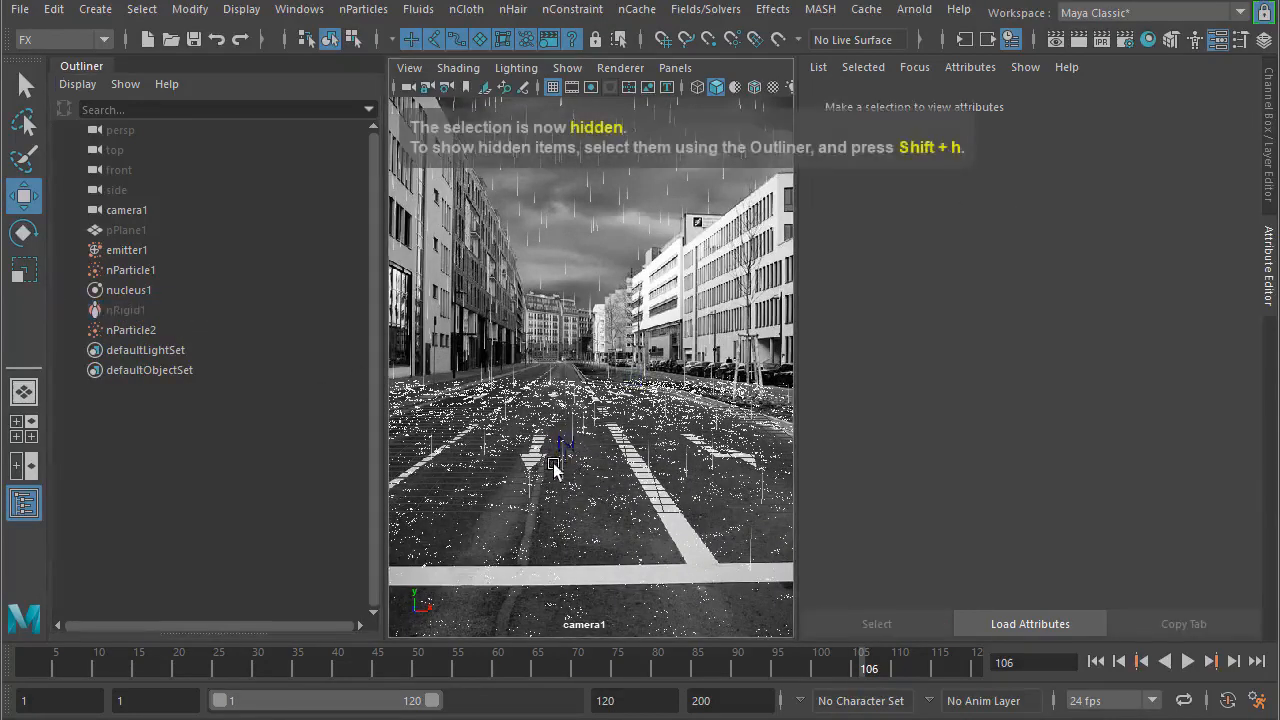
pyautogui.click(127, 288)
pyautogui.hotkey('ctrl', 'h')
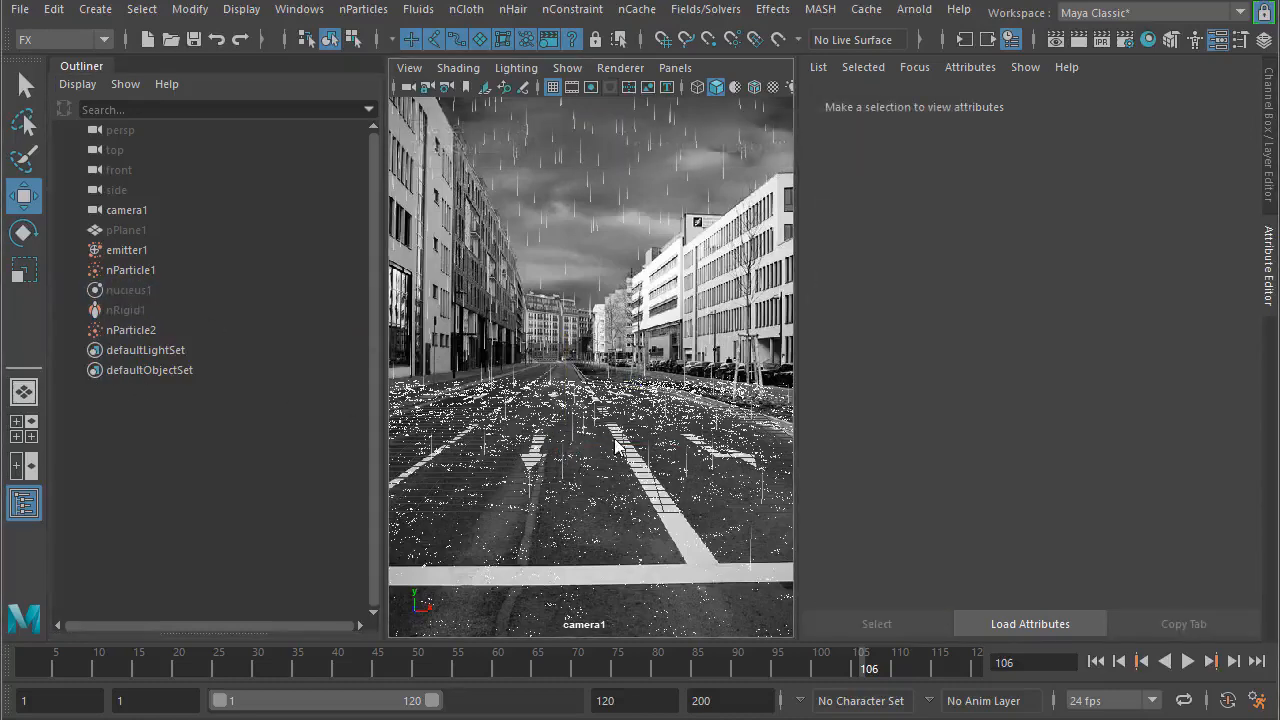
# - Turn off the viewport grid and collapse the Attribute Editor to enlarge the camera1 view
pyautogui.press('space')
pyautogui.press('space')
pyautogui.click(1266, 255)
pyautogui.click(1266, 257)
pyautogui.click(1268, 265)
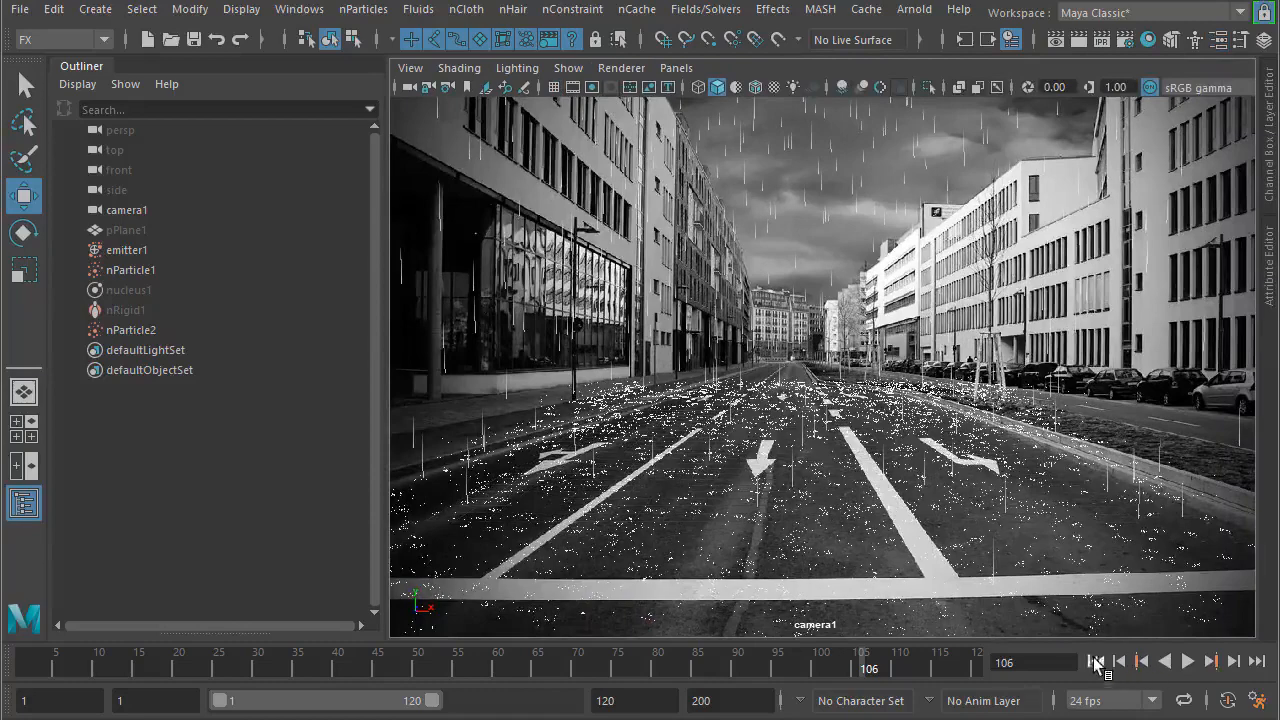
# - Replay the simulation in the enlarged camera view from the first frame to about frame 98
pyautogui.click(1096, 661)
pyautogui.click(1188, 661)
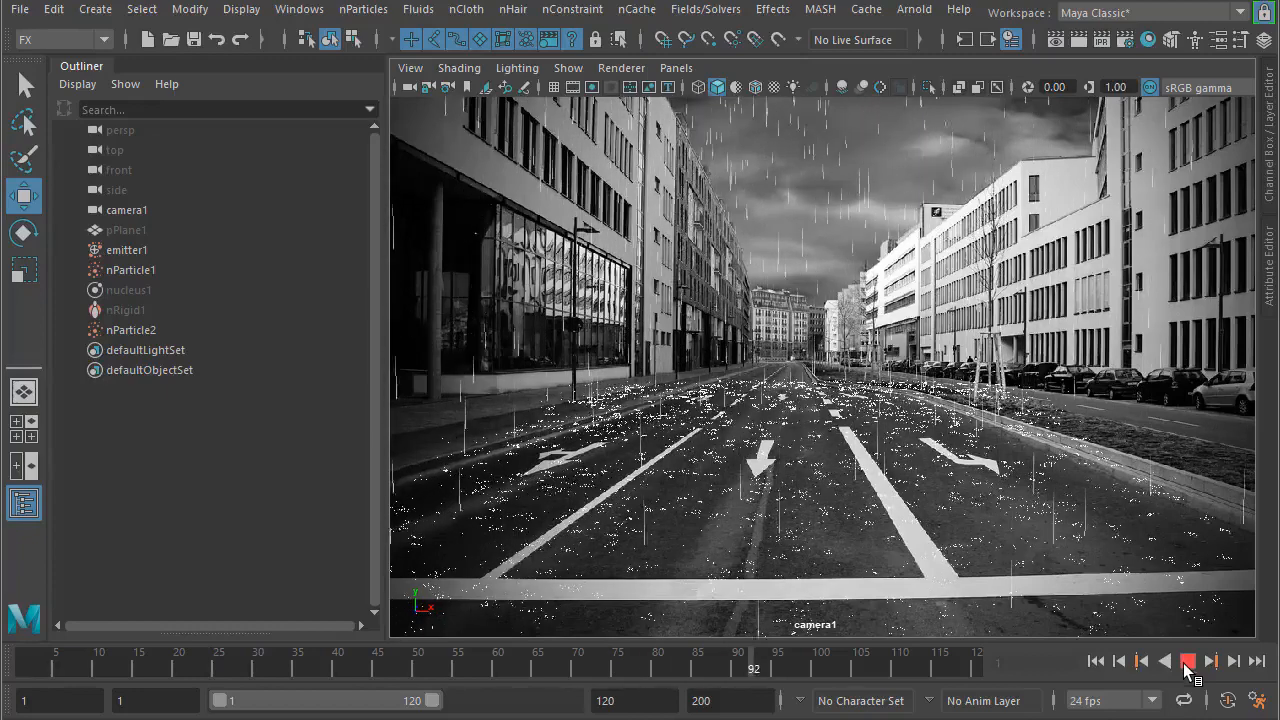
pyautogui.click(1188, 661)
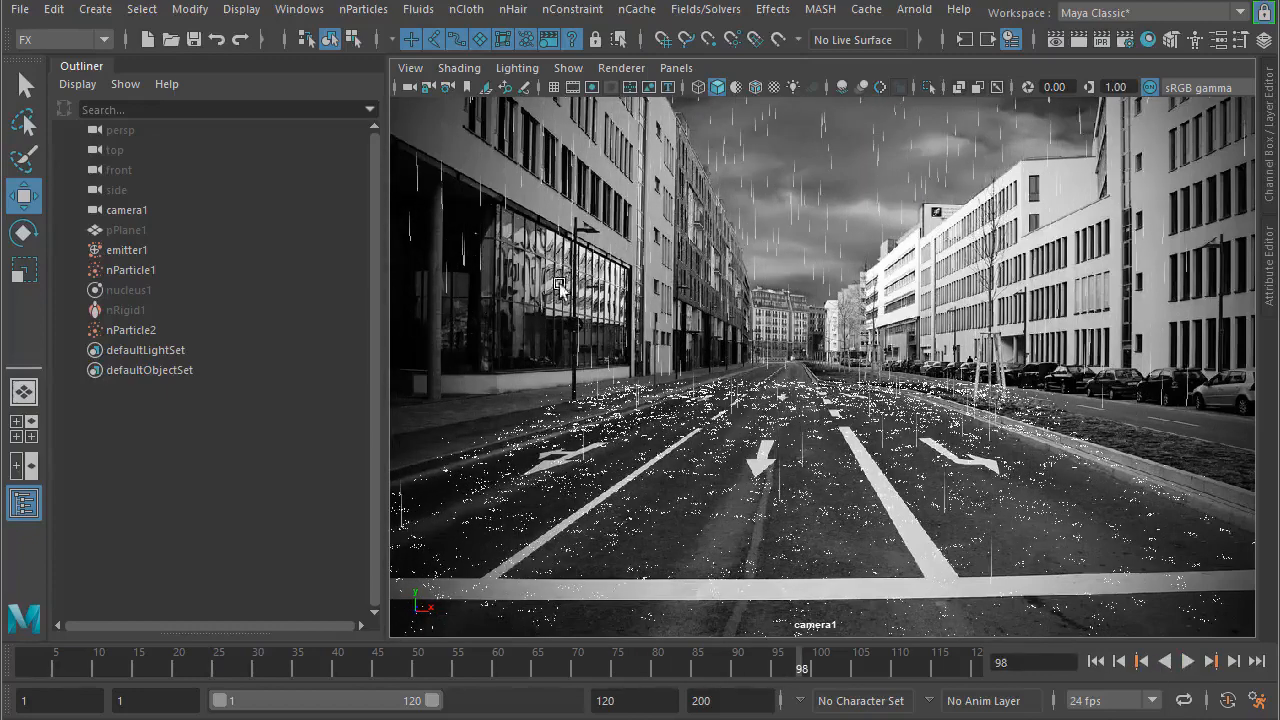
# - Create a playblast of the time slider range from camera1 as an avi without encoding, at quality 100 and scale 1.00
pyautogui.click(299, 9)
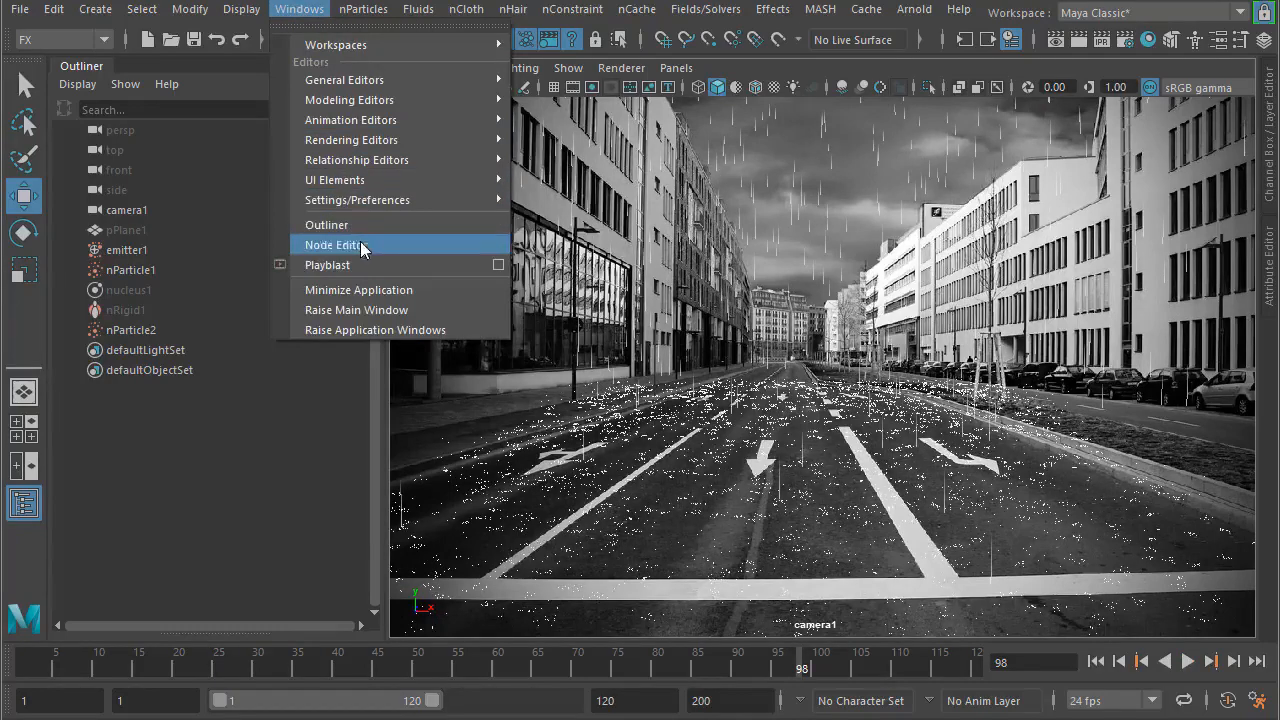
pyautogui.click(498, 265)
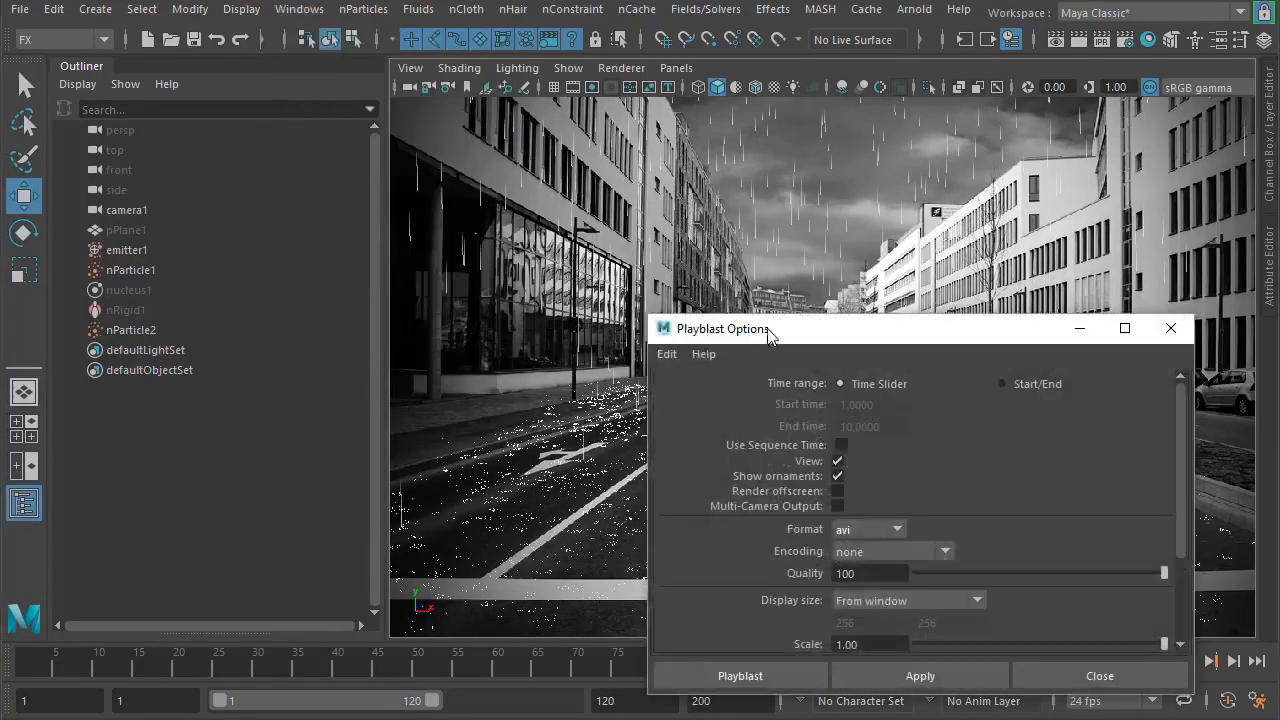
pyautogui.moveTo(799, 330); pyautogui.dragTo(589, 95)
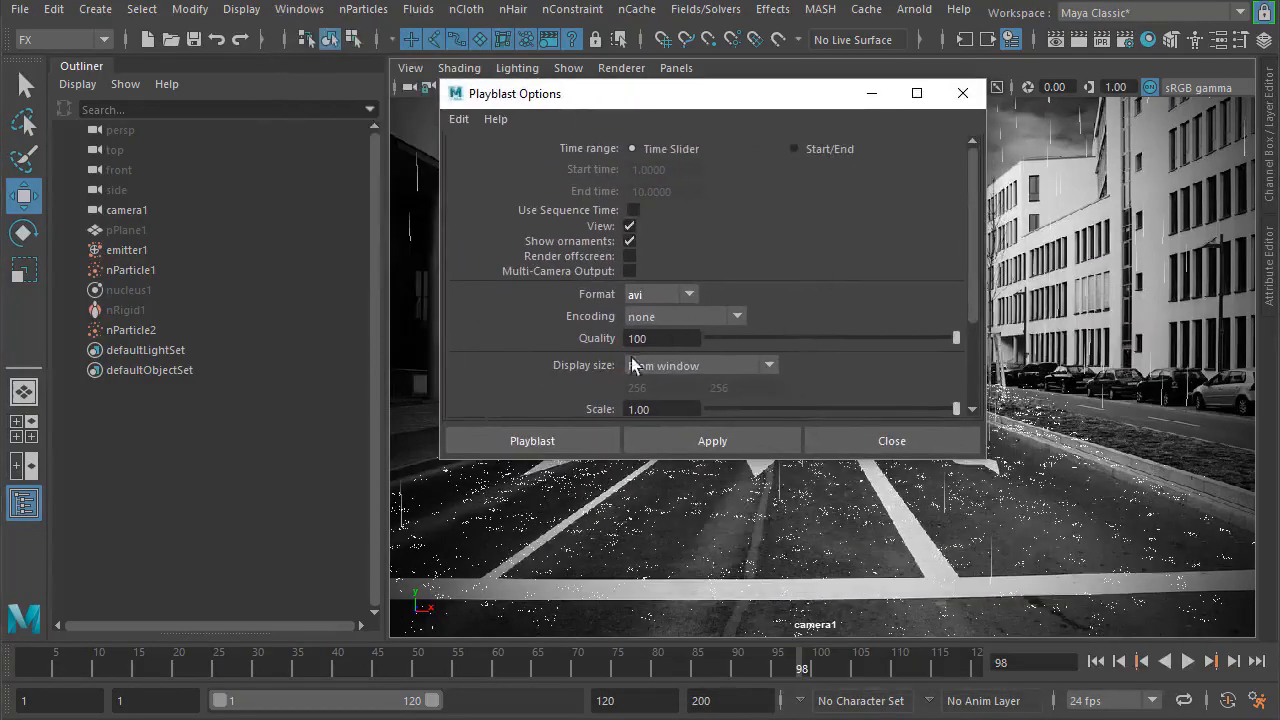
pyautogui.scroll(-2, 805, 309)
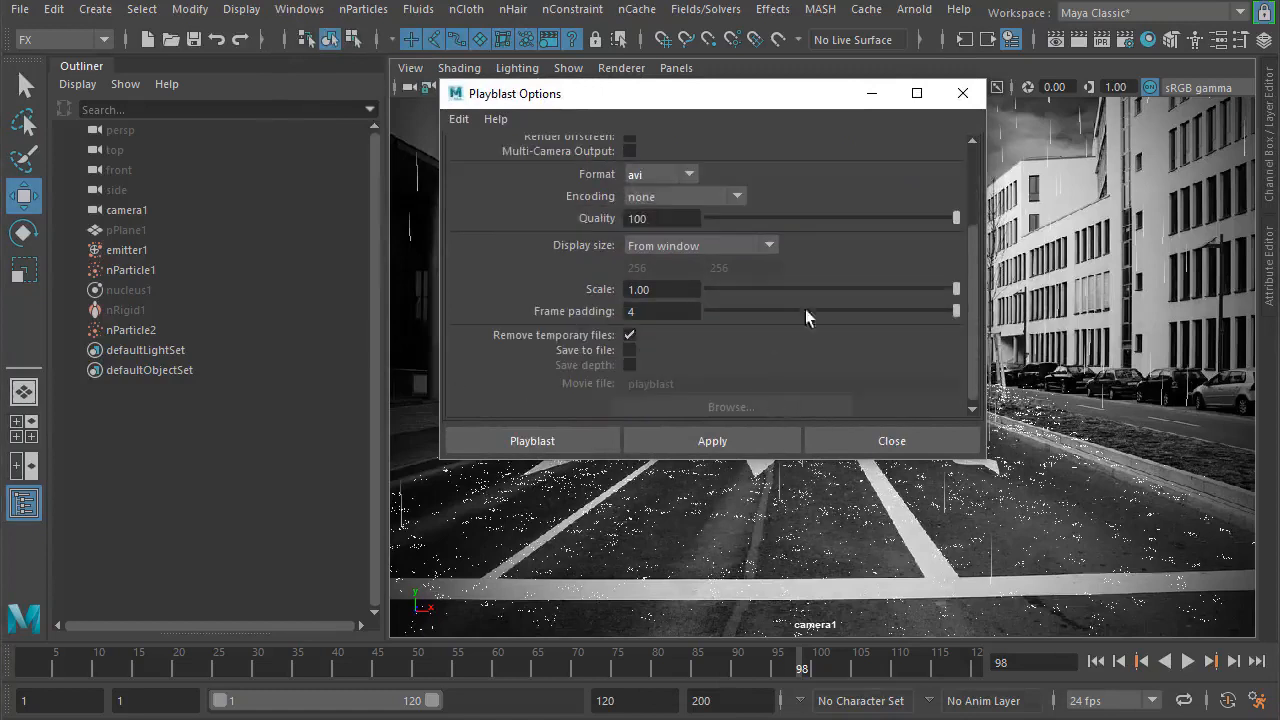
pyautogui.scroll(1, 833, 288)
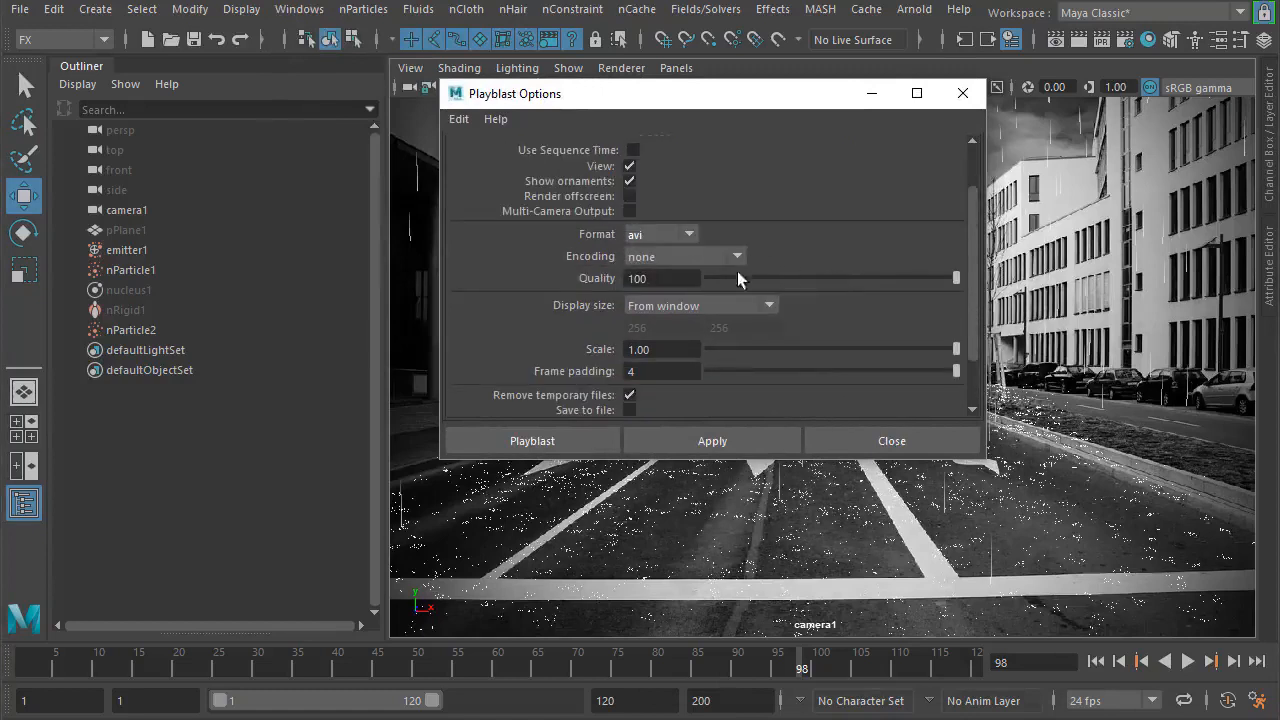
pyautogui.click(532, 441)
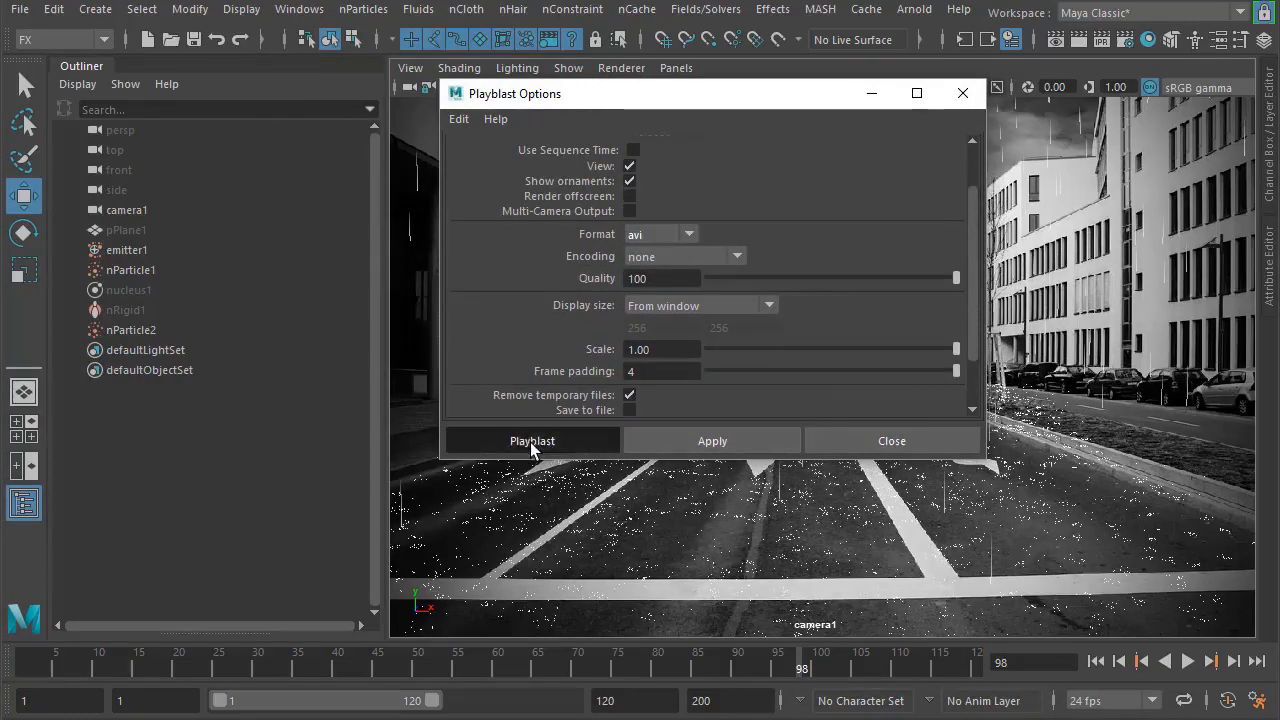